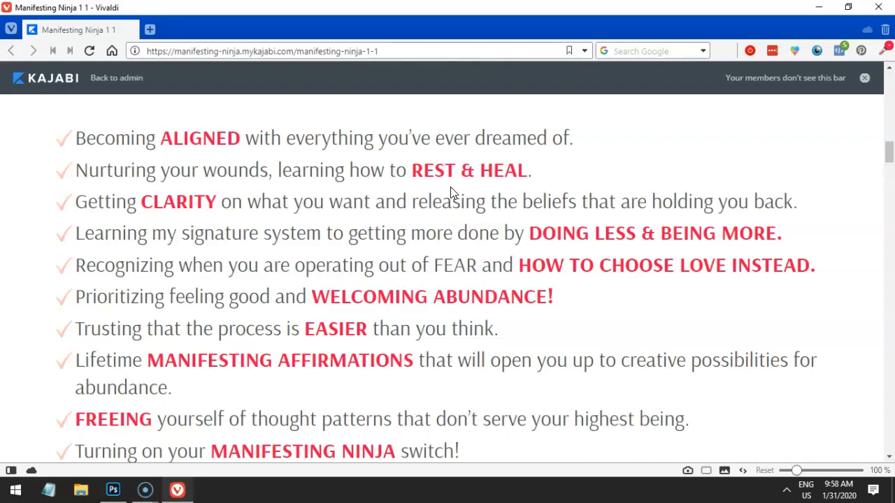
Scroll the landing page and select its web address and the word ALIGNED.
{"action": "scroll", "coordinate": [401, 217], "scroll_direction": "up", "scroll_amount": 4}
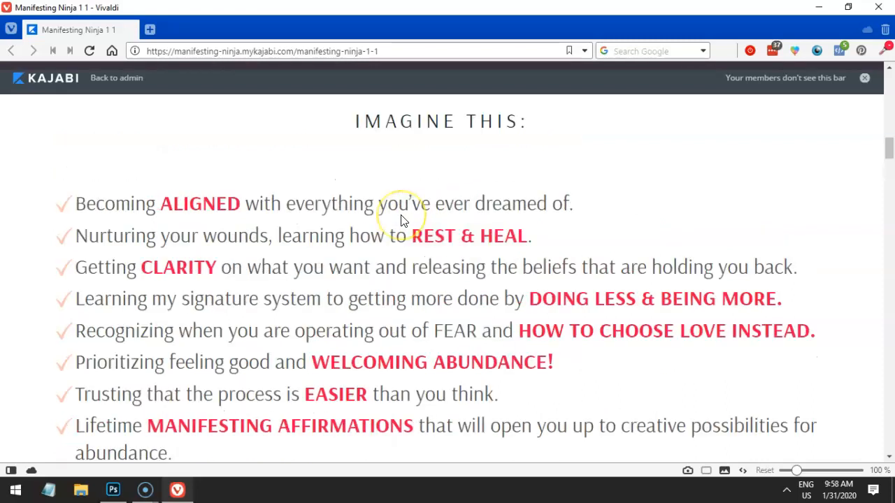
{"action": "scroll", "coordinate": [401, 217], "scroll_direction": "down", "scroll_amount": 2}
{"action": "scroll", "coordinate": [403, 221], "scroll_direction": "down", "scroll_amount": 2}
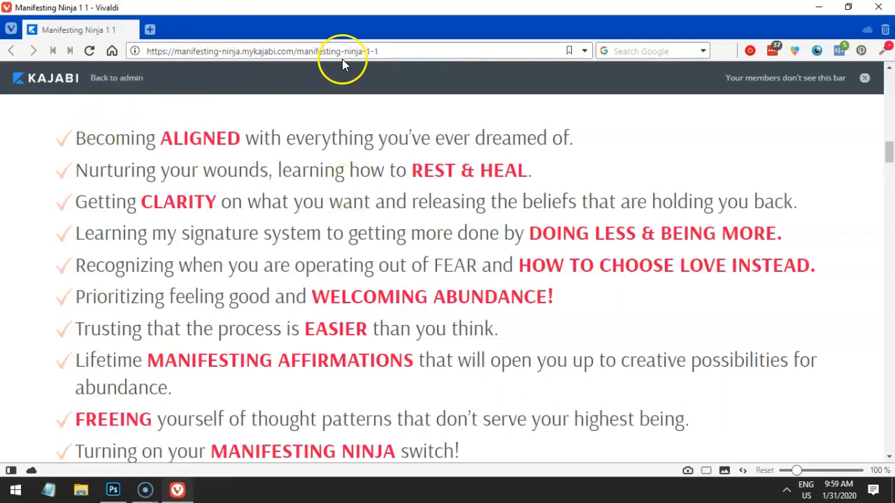
{"action": "left_click", "coordinate": [389, 51]}
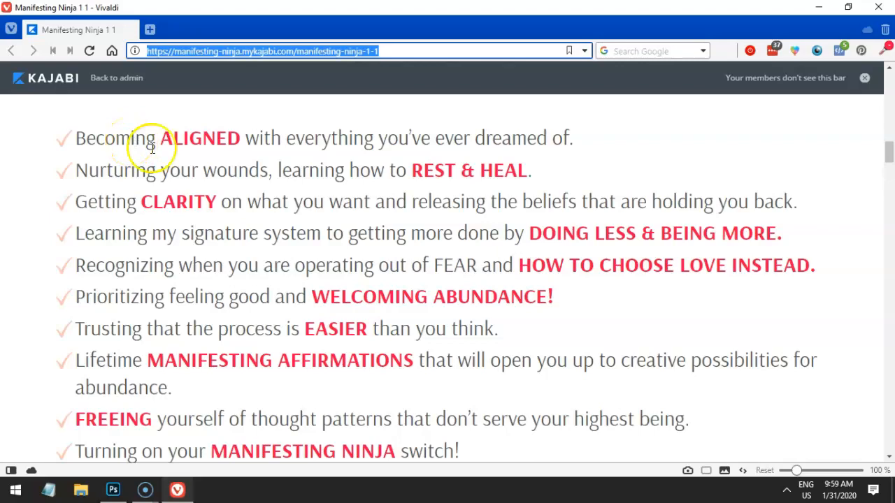
{"action": "scroll", "coordinate": [194, 174], "scroll_direction": "up", "scroll_amount": 10}
{"action": "scroll", "coordinate": [196, 185], "scroll_direction": "down", "scroll_amount": 3}
{"action": "scroll", "coordinate": [199, 183], "scroll_direction": "down", "scroll_amount": 10}
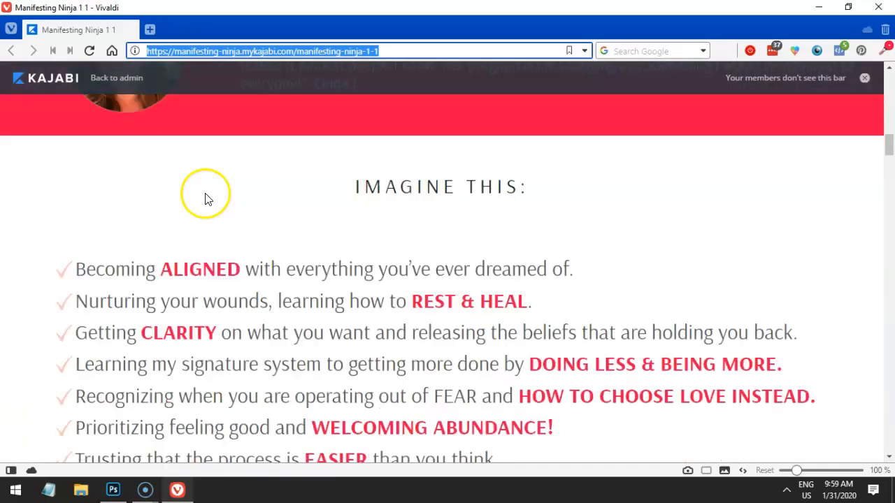
{"action": "scroll", "coordinate": [210, 200], "scroll_direction": "up", "scroll_amount": 2}
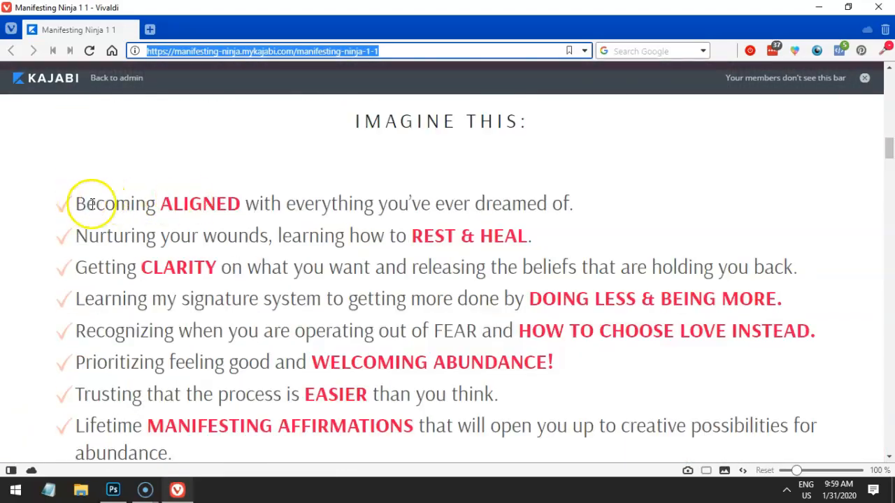
{"action": "left_click_drag", "start_coordinate": [168, 204], "coordinate": [237, 204]}
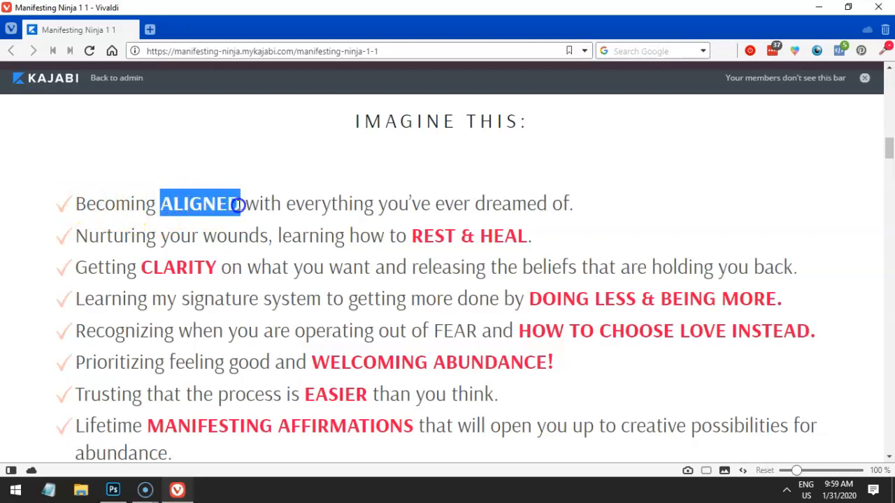
{"action": "scroll", "coordinate": [202, 226], "scroll_direction": "up", "scroll_amount": 2}
{"action": "left_click", "coordinate": [172, 195]}
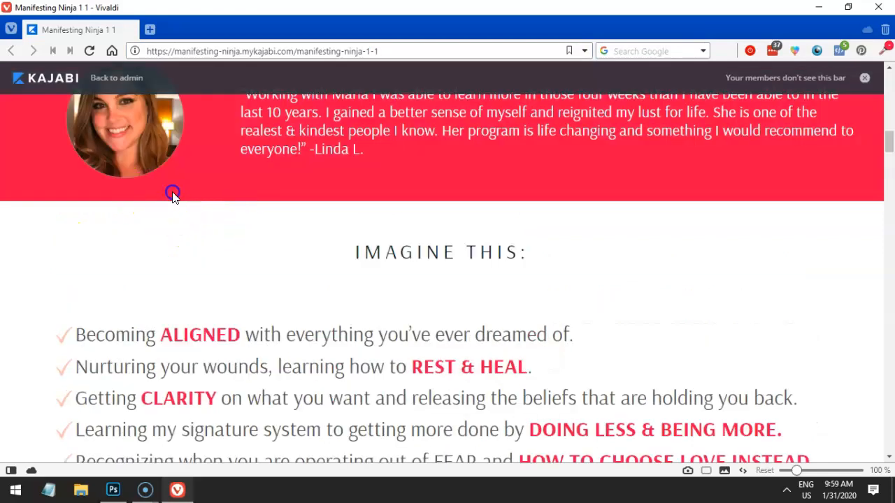
Try selecting the ALIGNED heading and the first checkmark bullet, briefly checking Photoshop.
{"action": "scroll", "coordinate": [185, 231], "scroll_direction": "down", "scroll_amount": 1}
{"action": "left_click_drag", "start_coordinate": [163, 270], "coordinate": [246, 272]}
{"action": "left_click", "coordinate": [146, 277]}
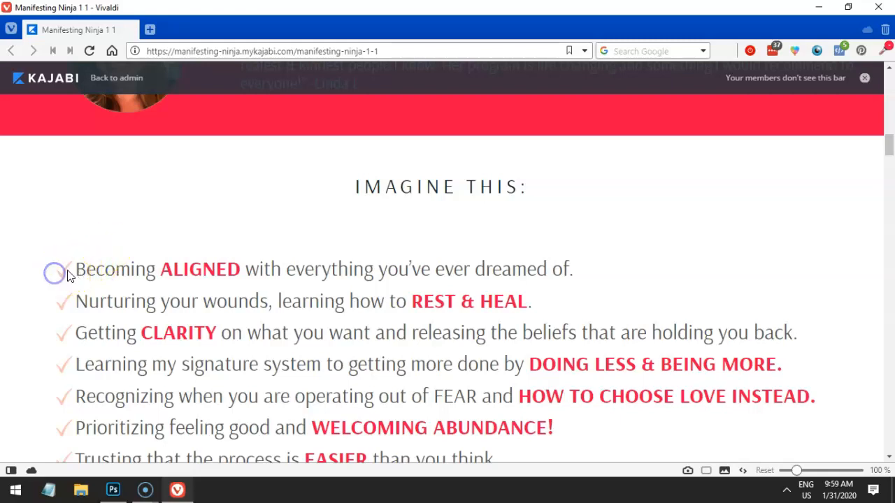
{"action": "scroll", "coordinate": [91, 269], "scroll_direction": "down", "scroll_amount": 1}
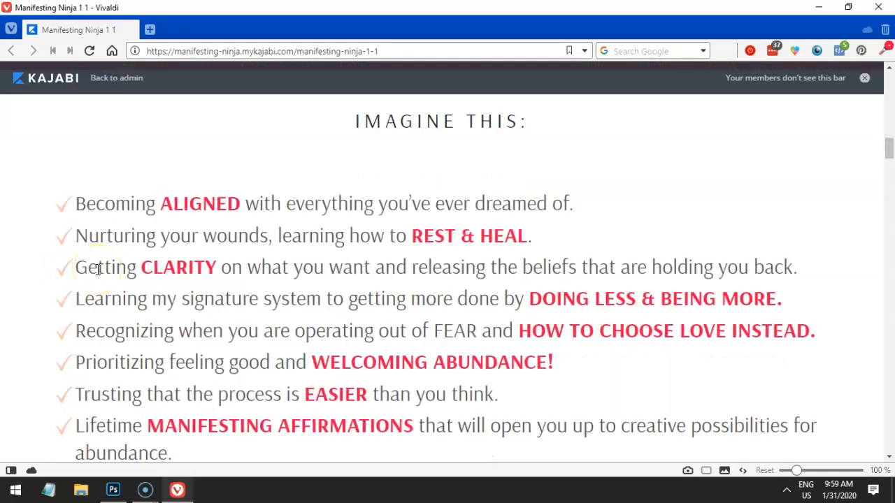
{"action": "left_click_drag", "start_coordinate": [160, 203], "coordinate": [177, 204]}
{"action": "left_click", "coordinate": [58, 205]}
{"action": "left_click", "coordinate": [114, 485]}
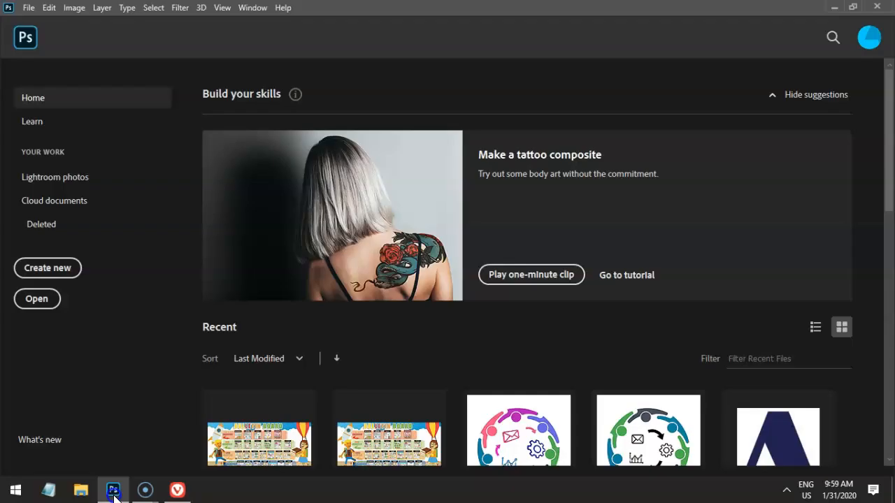
{"action": "left_click", "coordinate": [831, 7]}
{"action": "left_click_drag", "start_coordinate": [73, 208], "coordinate": [56, 209]}
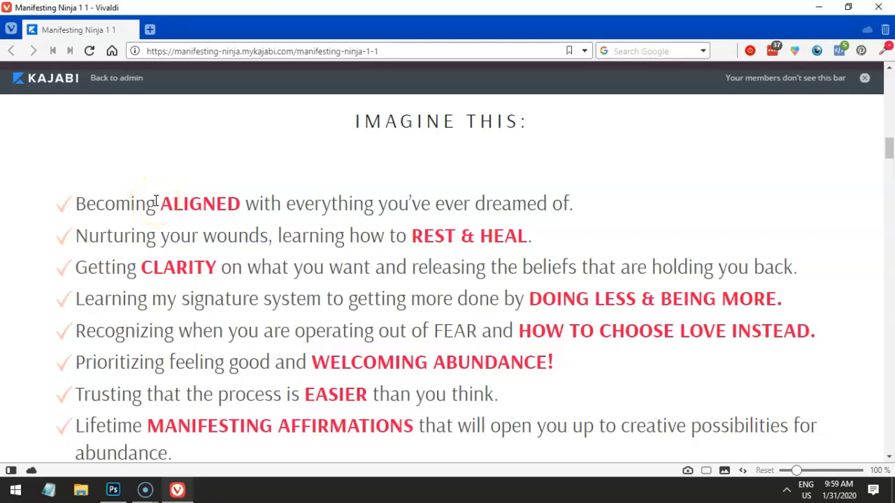
Inspect the first checkmark bullet and select its list item's ::before pseudo-element.
{"action": "right_click", "coordinate": [66, 205]}
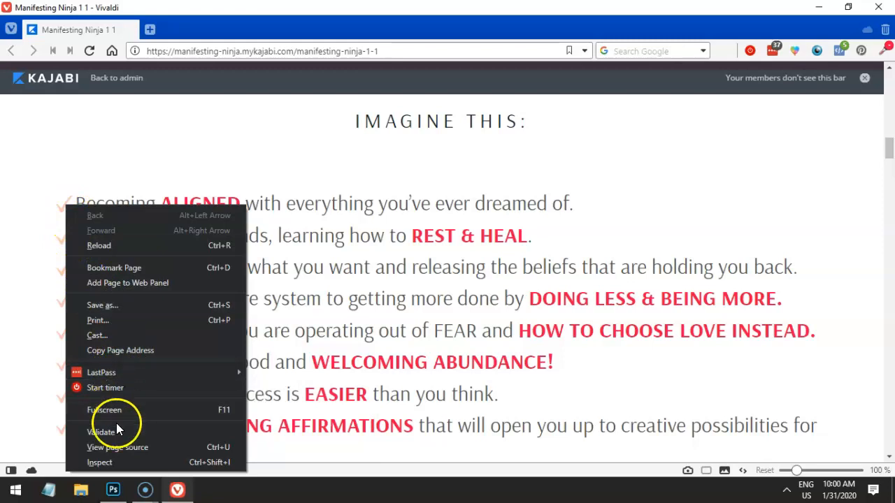
{"action": "left_click", "coordinate": [112, 462]}
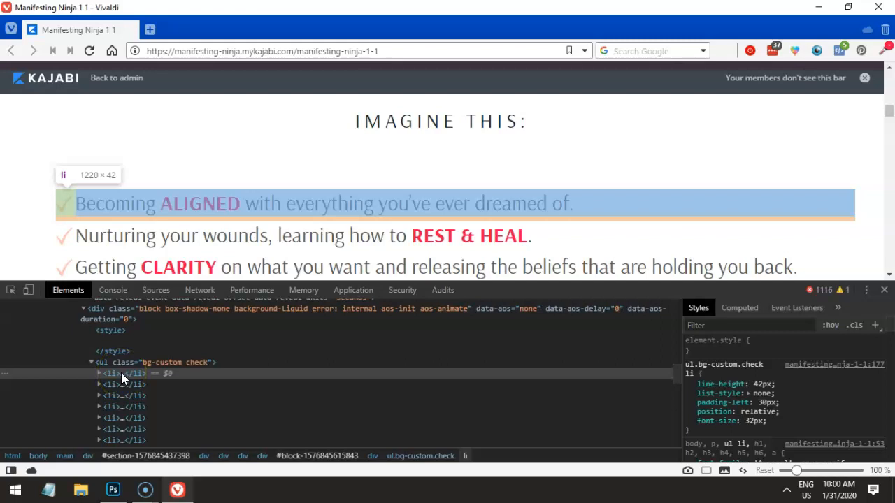
{"action": "left_click", "coordinate": [98, 374]}
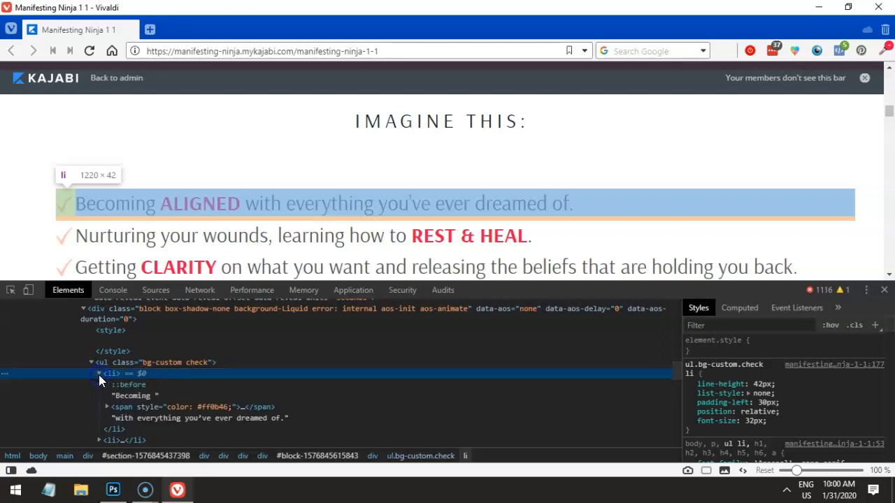
{"action": "left_click", "coordinate": [117, 384]}
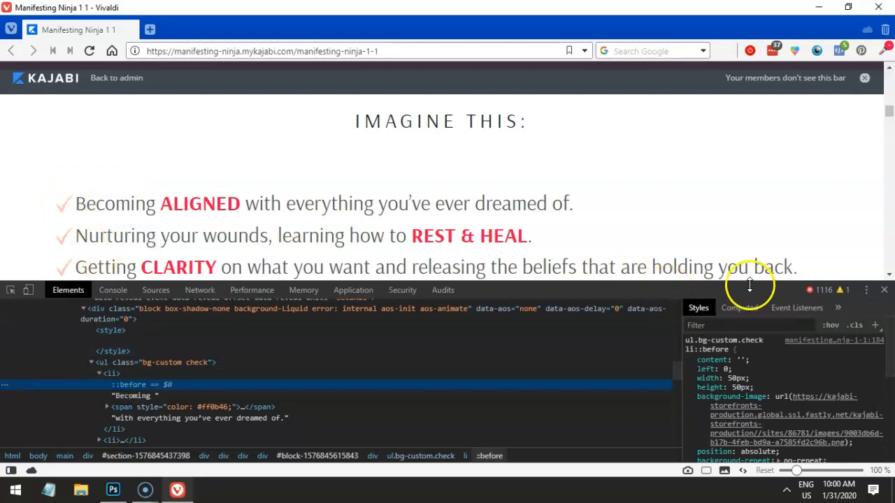
Open the ::before background-image URL of the checkmark in a new tab.
{"action": "left_click_drag", "start_coordinate": [741, 283], "coordinate": [741, 230]}
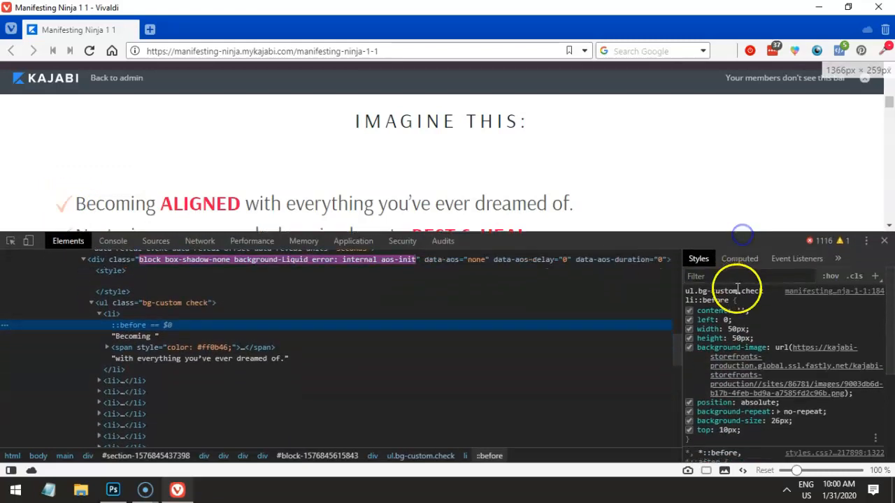
{"action": "left_click", "coordinate": [727, 348]}
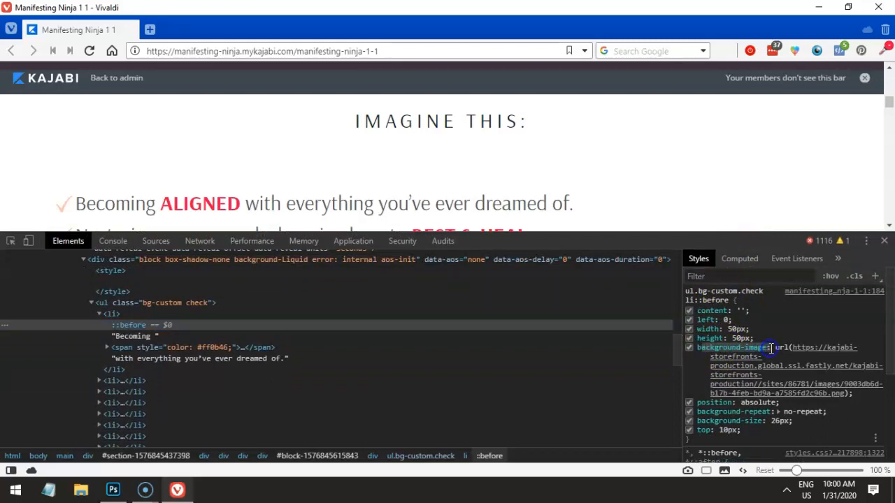
{"action": "right_click", "coordinate": [797, 348]}
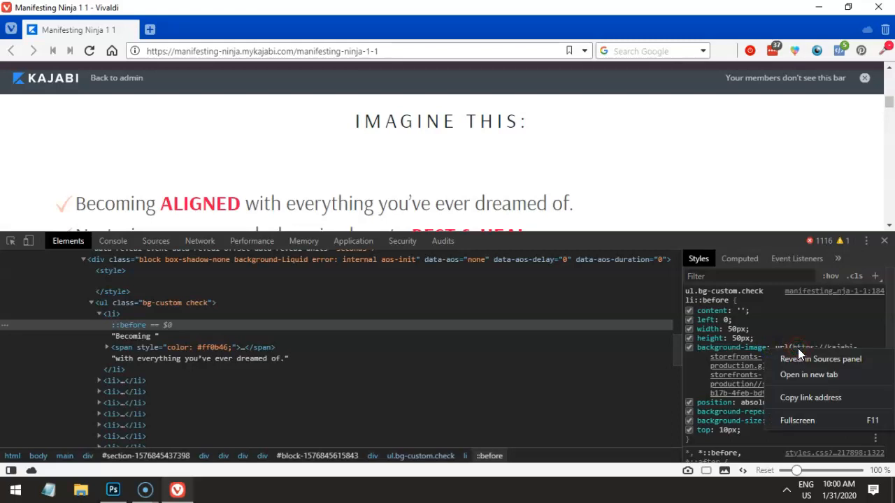
{"action": "left_click", "coordinate": [806, 376]}
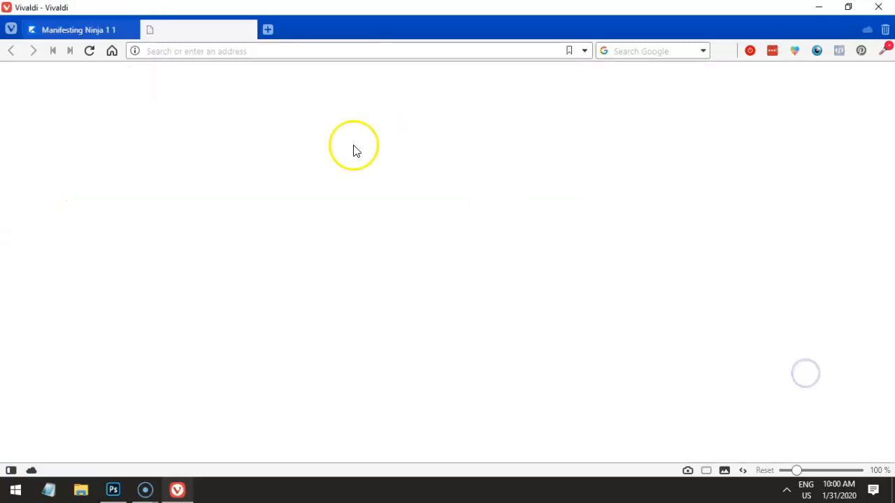
Use Save image as to store the checkmark in the Assets folder as 'checkbox pink.png'.
{"action": "mouse_move", "coordinate": [448, 264]}
{"action": "left_mouse_down"}
{"action": "mouse_move", "coordinate": [468, 257]}
{"action": "mouse_move", "coordinate": [448, 264]}
{"action": "left_mouse_up"}
{"action": "right_click", "coordinate": [451, 265]}
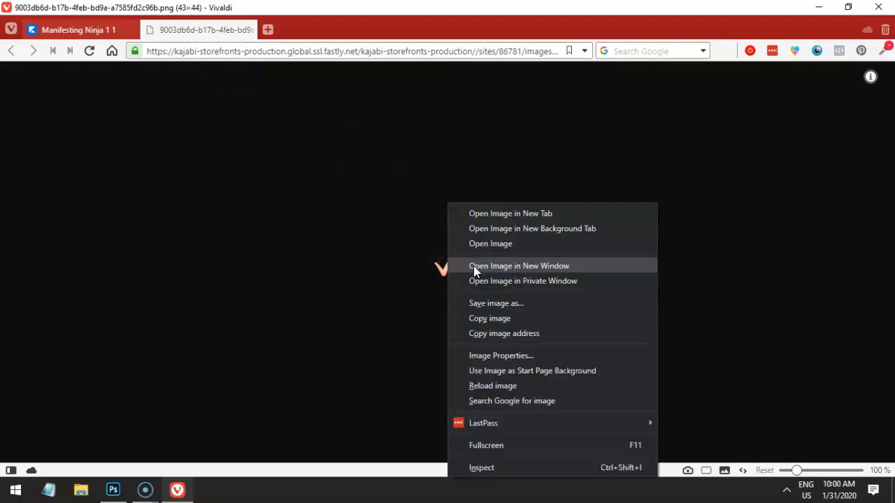
{"action": "left_click", "coordinate": [538, 306]}
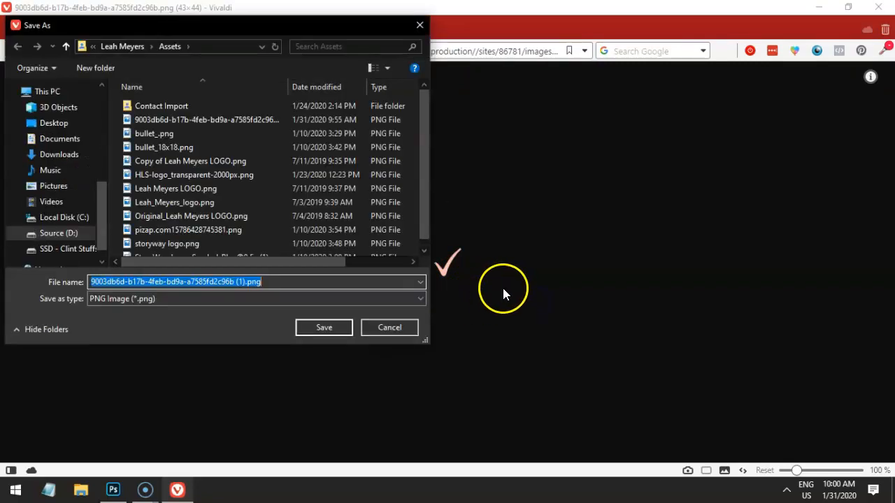
{"action": "left_click", "coordinate": [112, 46]}
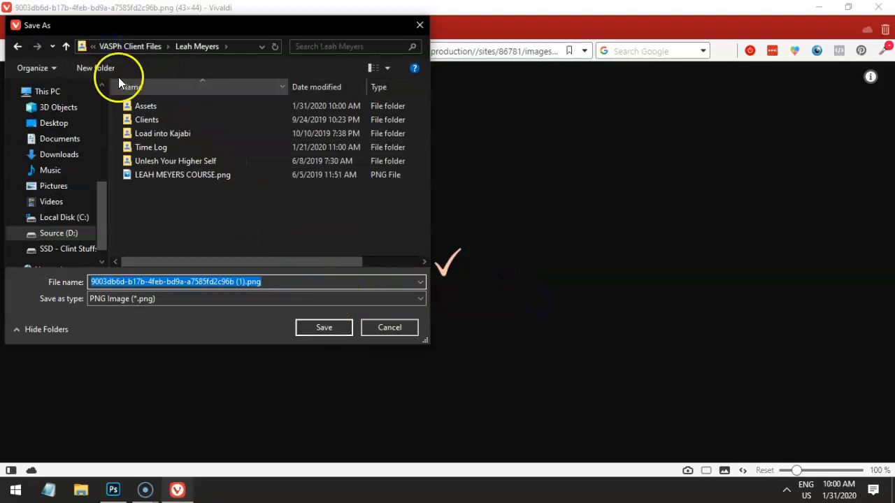
{"action": "left_click", "coordinate": [180, 105]}
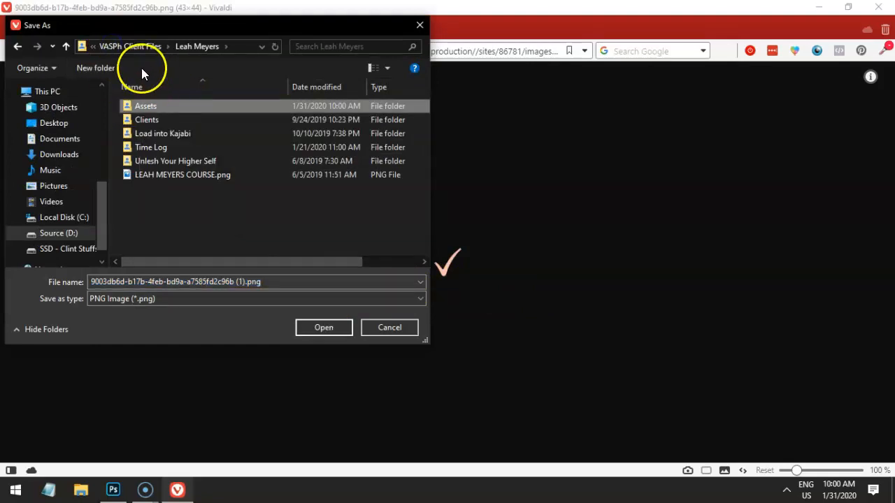
{"action": "double_click", "coordinate": [168, 108]}
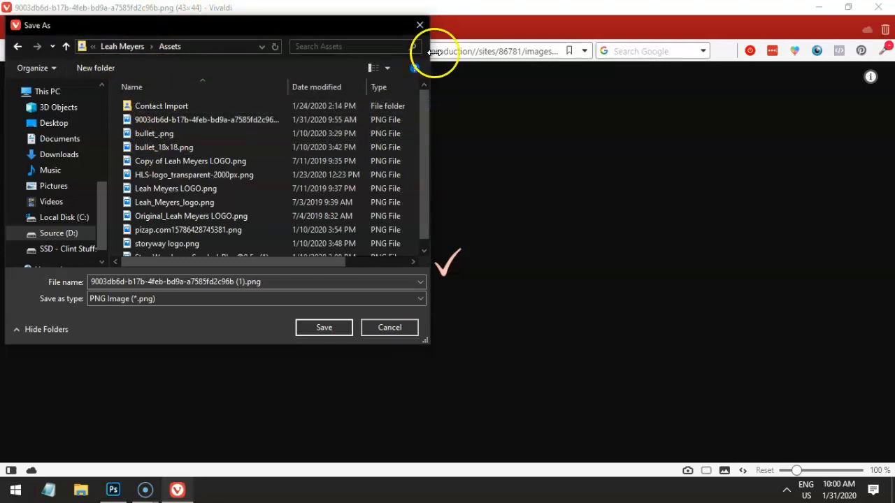
{"action": "left_click", "coordinate": [246, 282]}
{"action": "left_click_drag", "start_coordinate": [246, 281], "coordinate": [75, 266]}
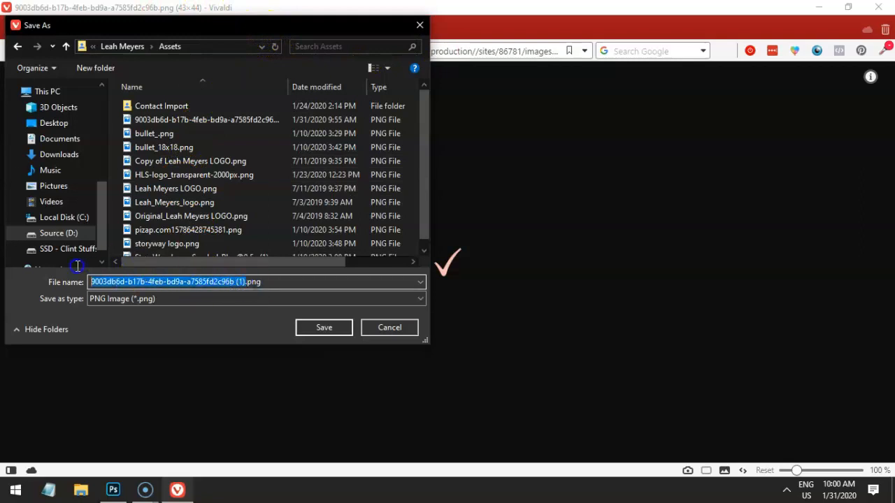
{"action": "type", "text": "checkbox pink"}
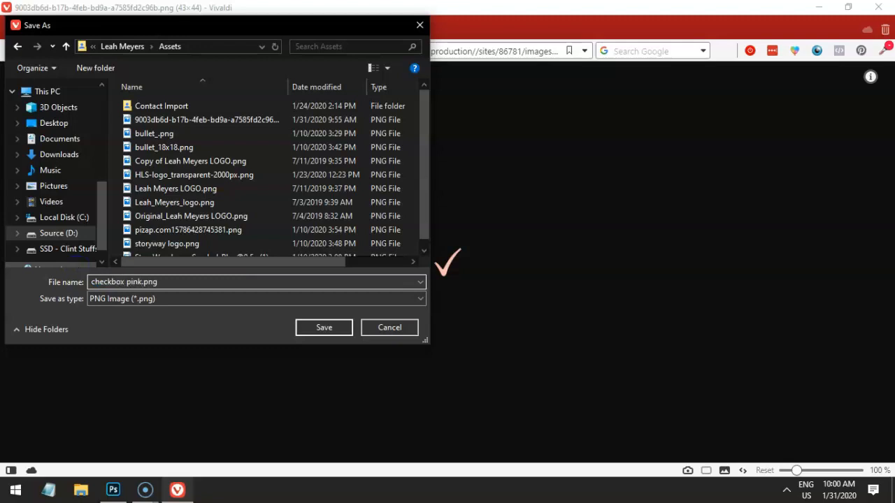
{"action": "key", "text": "Return"}
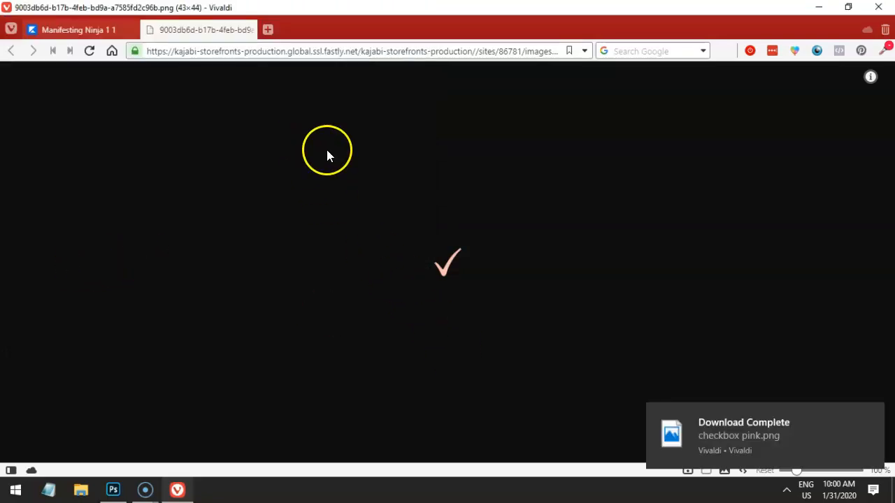
Browse VASPh Client Files > client folder > Assets, preview checkbox pink.png, and restore the window.
{"action": "left_click", "coordinate": [114, 490]}
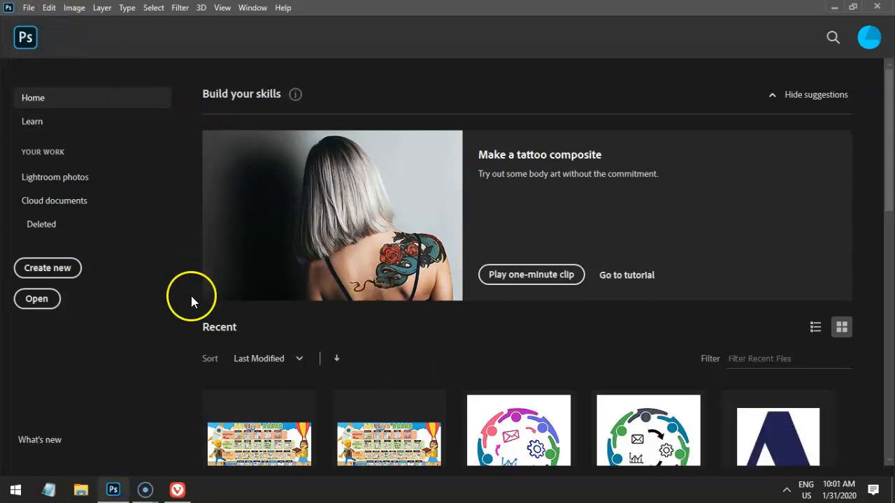
{"action": "left_click", "coordinate": [81, 490]}
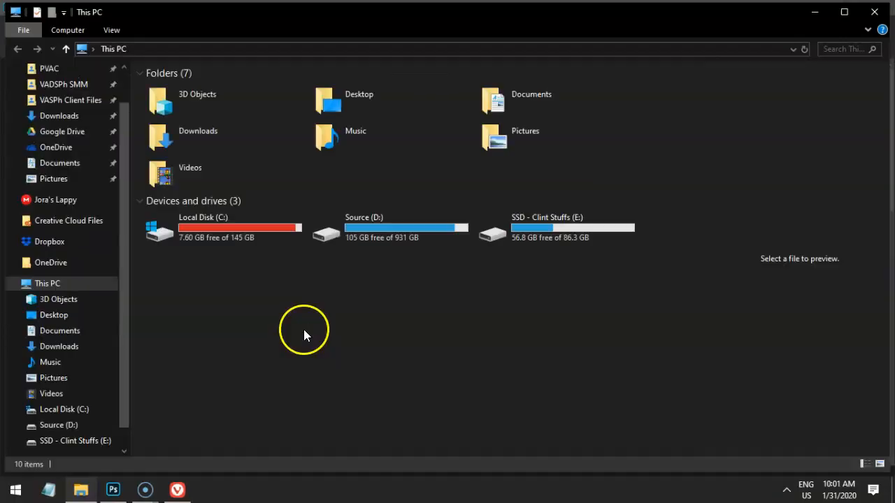
{"action": "scroll", "coordinate": [105, 195], "scroll_direction": "up", "scroll_amount": 1}
{"action": "left_click", "coordinate": [74, 142]}
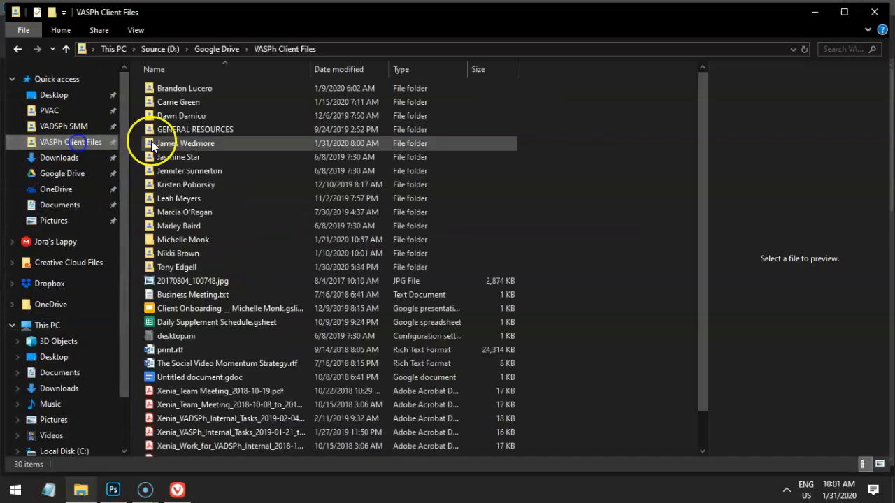
{"action": "double_click", "coordinate": [179, 197]}
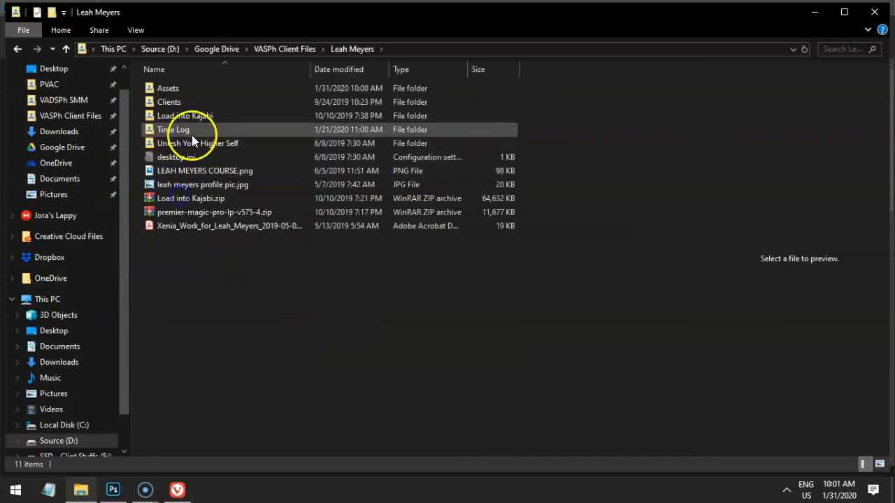
{"action": "double_click", "coordinate": [190, 92]}
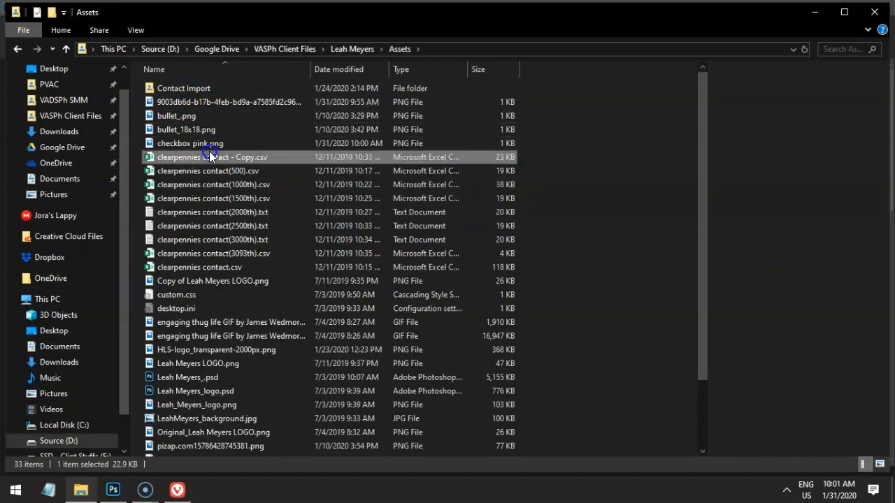
{"action": "left_click", "coordinate": [209, 152]}
{"action": "key", "text": "p"}
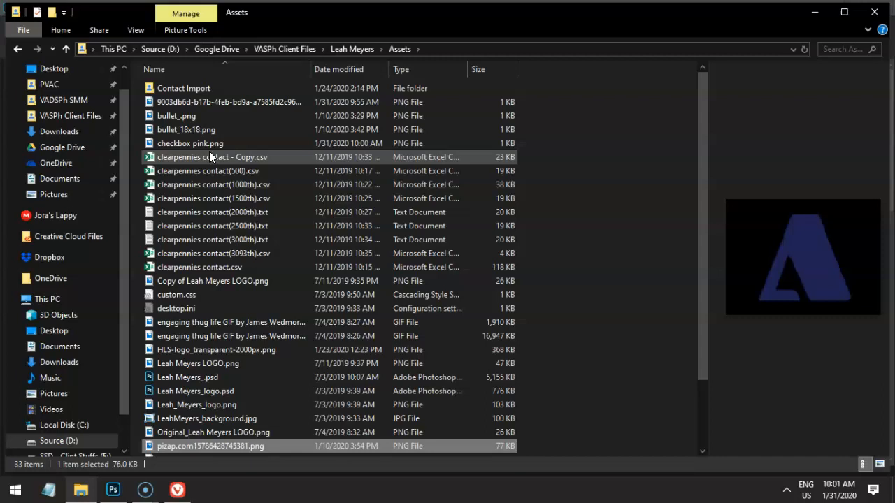
{"action": "left_click", "coordinate": [182, 143]}
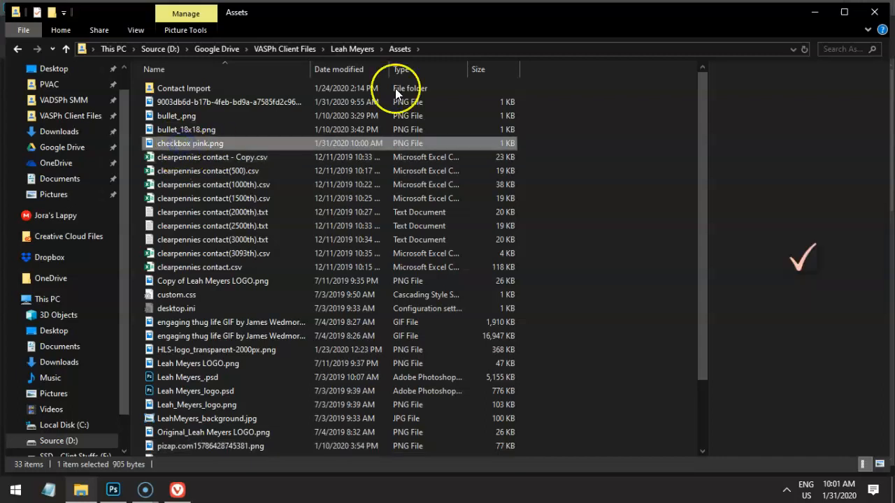
{"action": "double_click", "coordinate": [443, 21]}
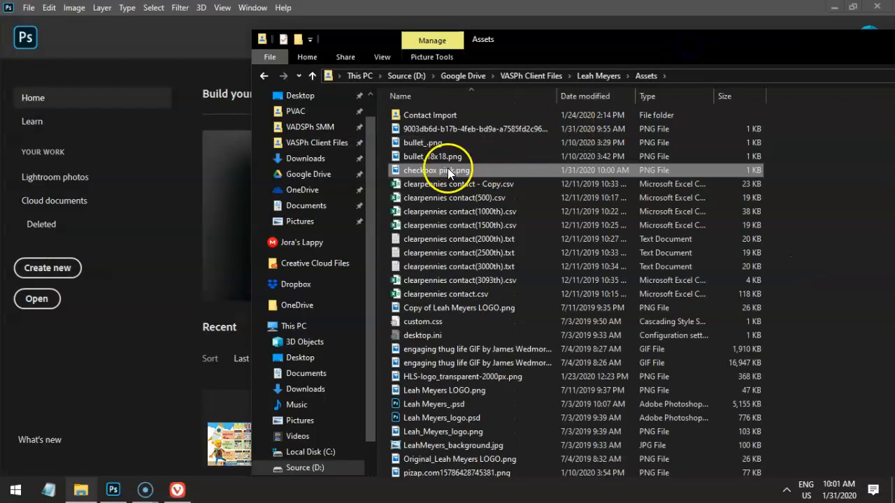
Drag checkbox pink.png from Explorer into Photoshop and zoom in on the peach checkmark.
{"action": "left_click_drag", "start_coordinate": [412, 170], "coordinate": [184, 142]}
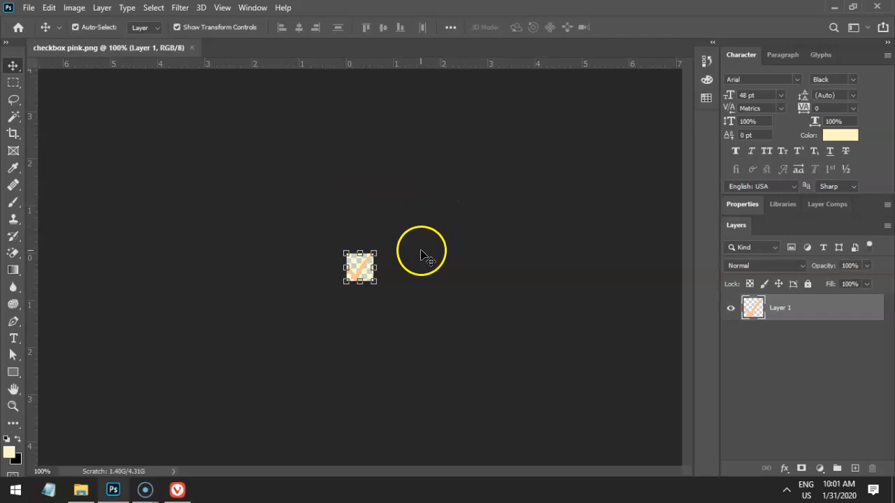
{"action": "scroll", "coordinate": [377, 275], "scroll_direction": "up", "scroll_amount": 18}
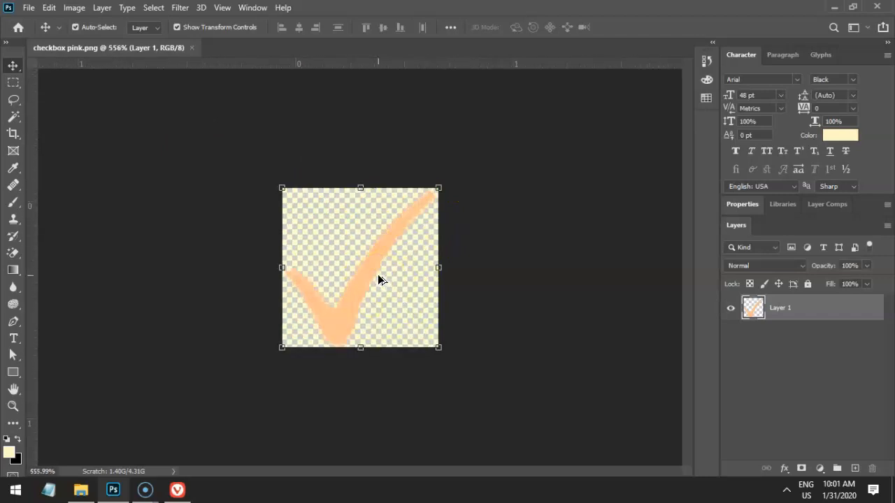
{"action": "scroll", "coordinate": [378, 277], "scroll_direction": "up", "scroll_amount": 2}
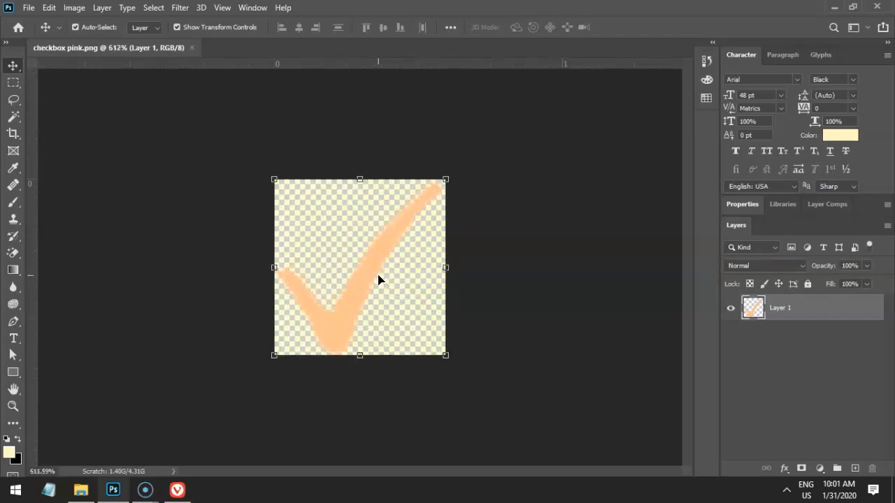
{"action": "scroll", "coordinate": [377, 278], "scroll_direction": "up", "scroll_amount": 2}
{"action": "scroll", "coordinate": [379, 278], "scroll_direction": "down", "scroll_amount": 5}
{"action": "scroll", "coordinate": [379, 278], "scroll_direction": "up", "scroll_amount": 5}
{"action": "scroll", "coordinate": [380, 279], "scroll_direction": "down", "scroll_amount": 2}
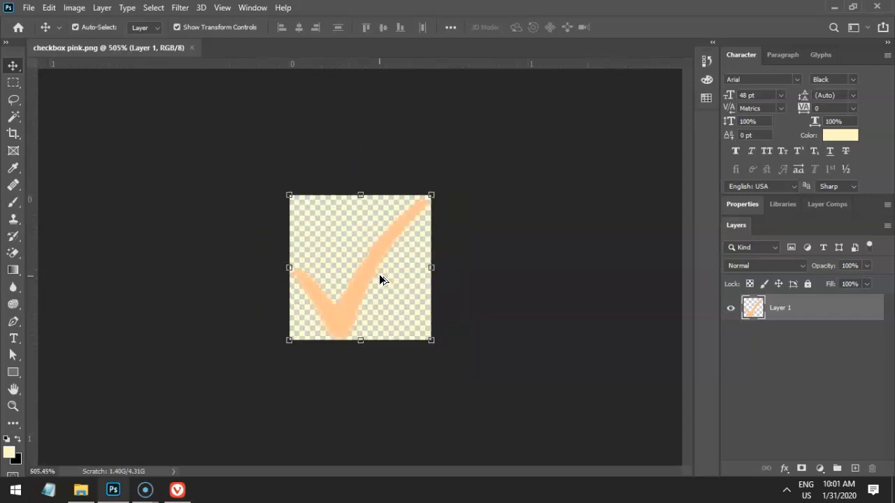
{"action": "scroll", "coordinate": [380, 279], "scroll_direction": "up", "scroll_amount": 4}
{"action": "scroll", "coordinate": [379, 279], "scroll_direction": "down", "scroll_amount": 8}
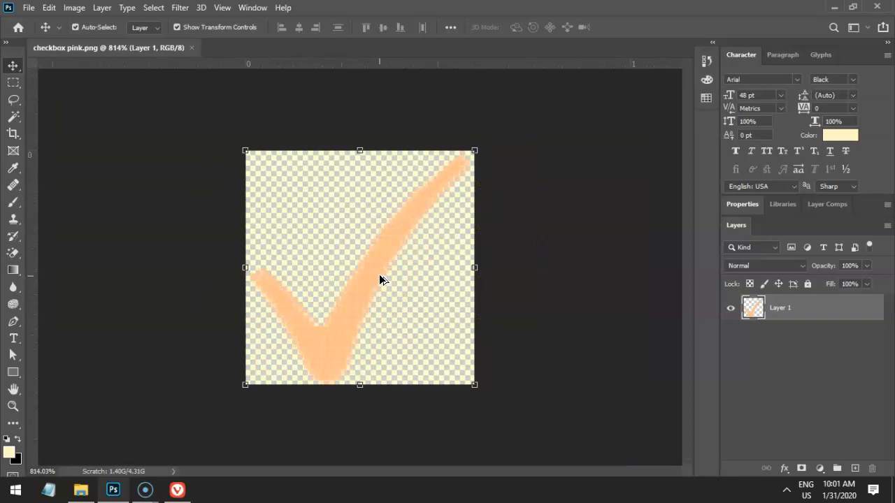
{"action": "scroll", "coordinate": [380, 279], "scroll_direction": "up", "scroll_amount": 8}
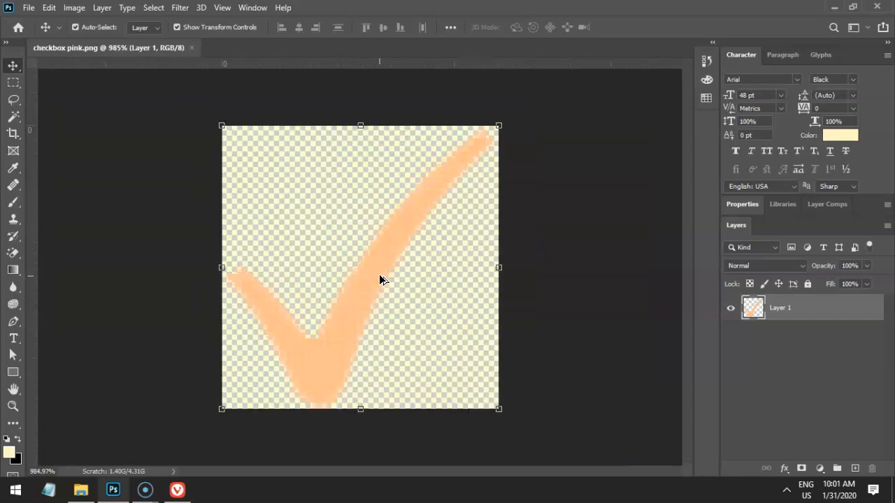
{"action": "scroll", "coordinate": [379, 280], "scroll_direction": "down", "scroll_amount": 2}
{"action": "scroll", "coordinate": [379, 279], "scroll_direction": "up", "scroll_amount": 3}
{"action": "scroll", "coordinate": [379, 280], "scroll_direction": "down", "scroll_amount": 2}
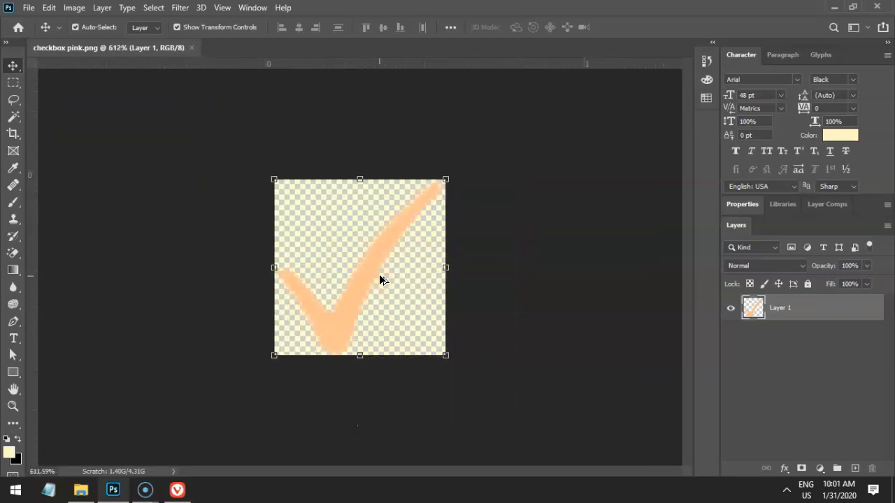
{"action": "scroll", "coordinate": [380, 279], "scroll_direction": "up", "scroll_amount": 2}
{"action": "scroll", "coordinate": [379, 279], "scroll_direction": "down", "scroll_amount": 2}
{"action": "scroll", "coordinate": [377, 283], "scroll_direction": "up", "scroll_amount": 2}
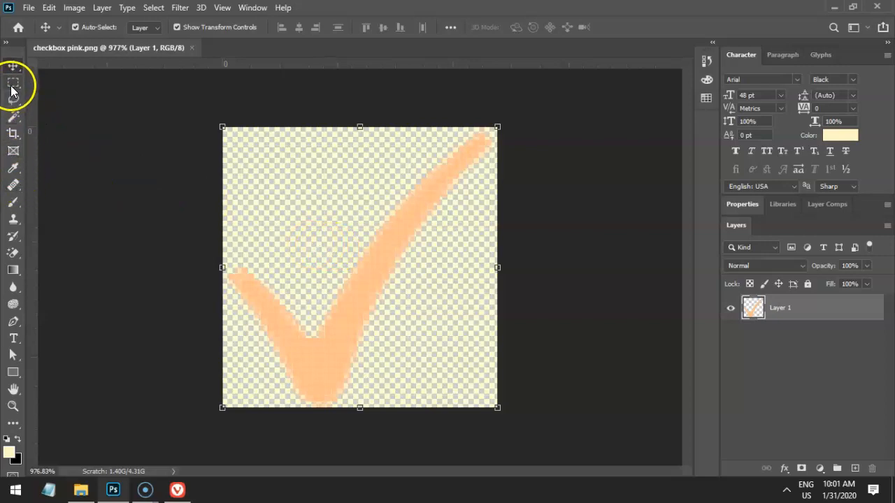
{"action": "left_click", "coordinate": [15, 117]}
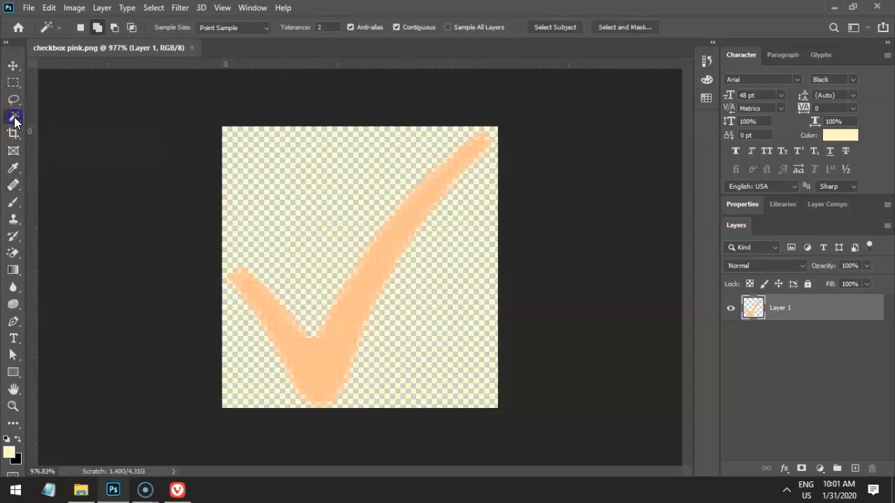
Use the Magic Wand at tolerance 2 to isolate the checkmark stroke, then return to Move.
{"action": "right_click", "coordinate": [14, 116]}
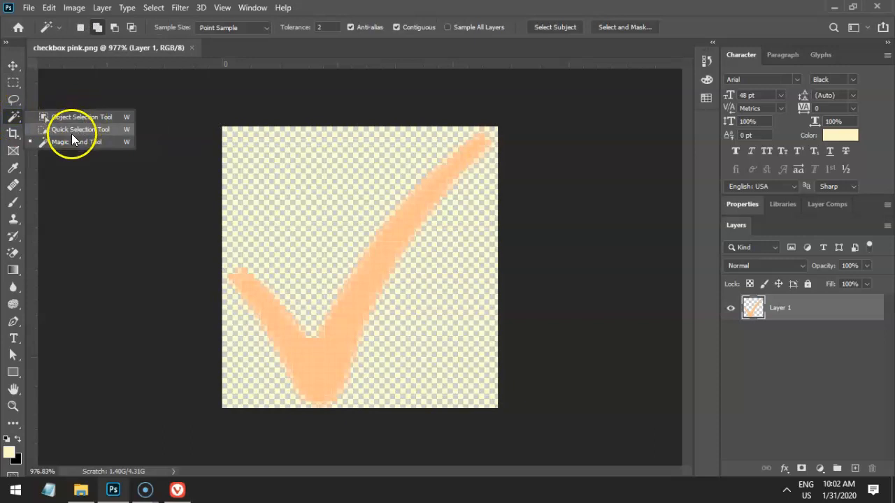
{"action": "left_click", "coordinate": [10, 118]}
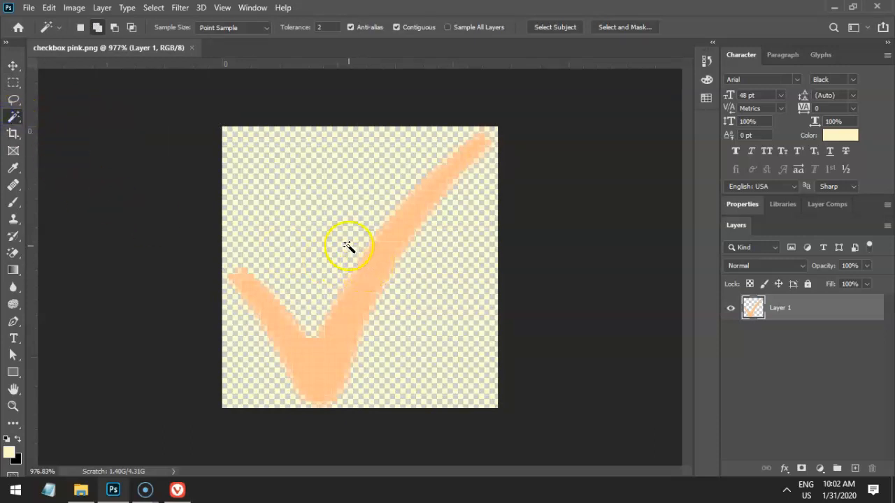
{"action": "left_click", "coordinate": [307, 199]}
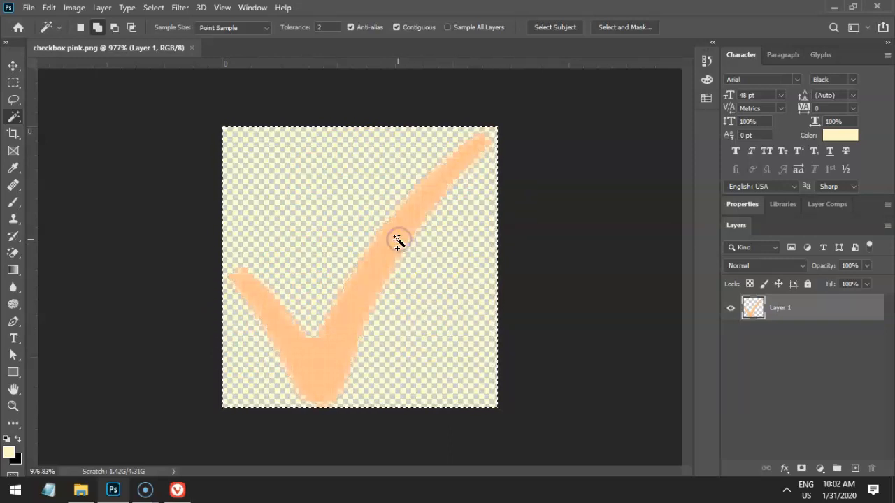
{"action": "left_click", "coordinate": [398, 237]}
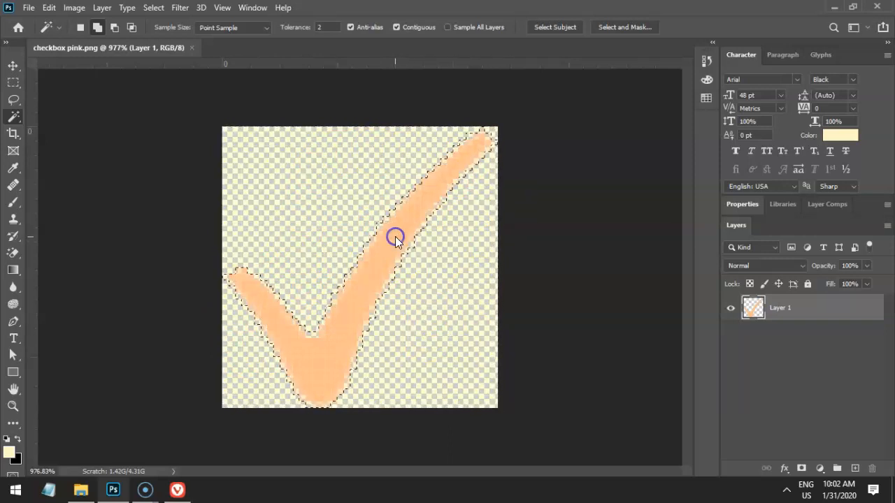
{"action": "left_click", "coordinate": [345, 284]}
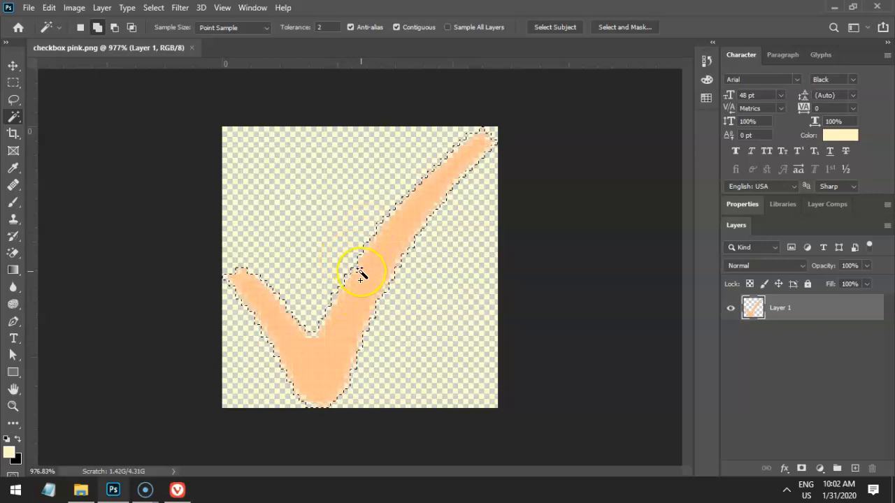
{"action": "left_click", "coordinate": [268, 300]}
{"action": "left_click", "coordinate": [442, 332]}
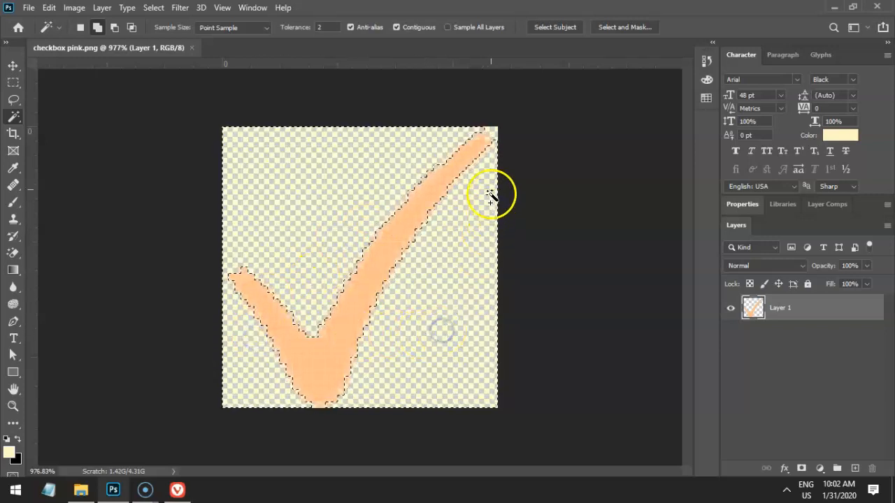
{"action": "left_click", "coordinate": [492, 137]}
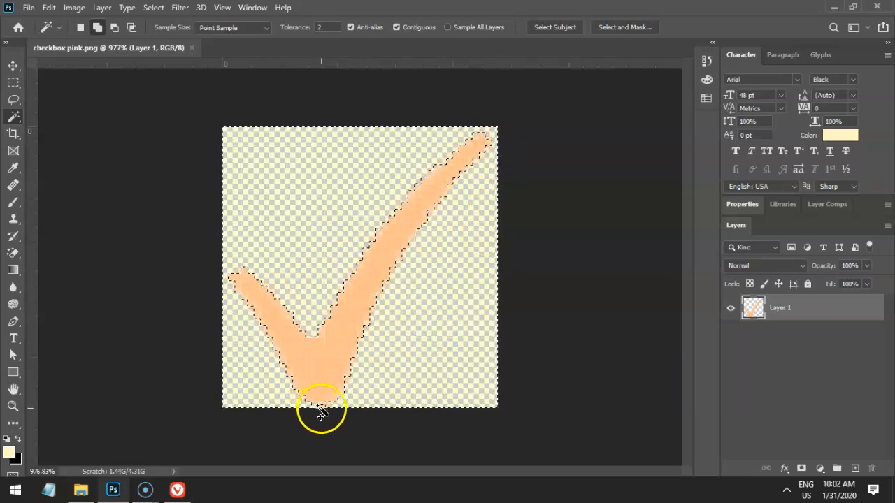
{"action": "left_click", "coordinate": [375, 271]}
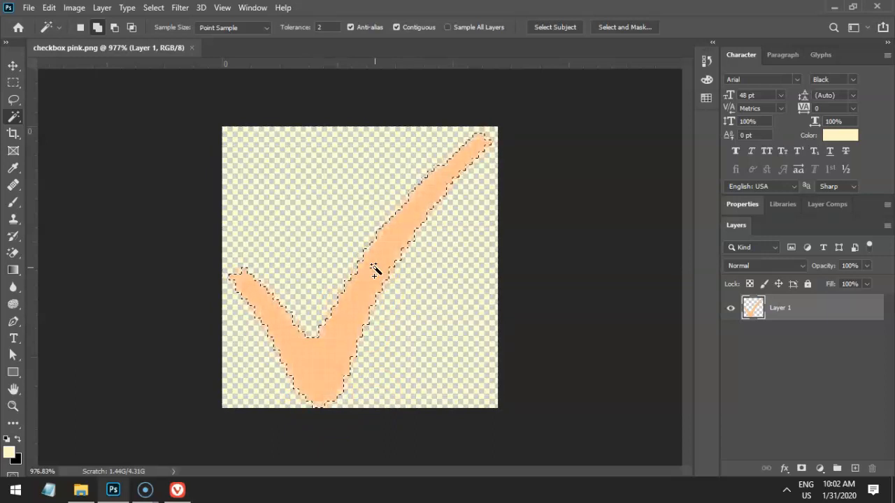
{"action": "key", "text": "ctrl+d"}
{"action": "left_click", "coordinate": [374, 265]}
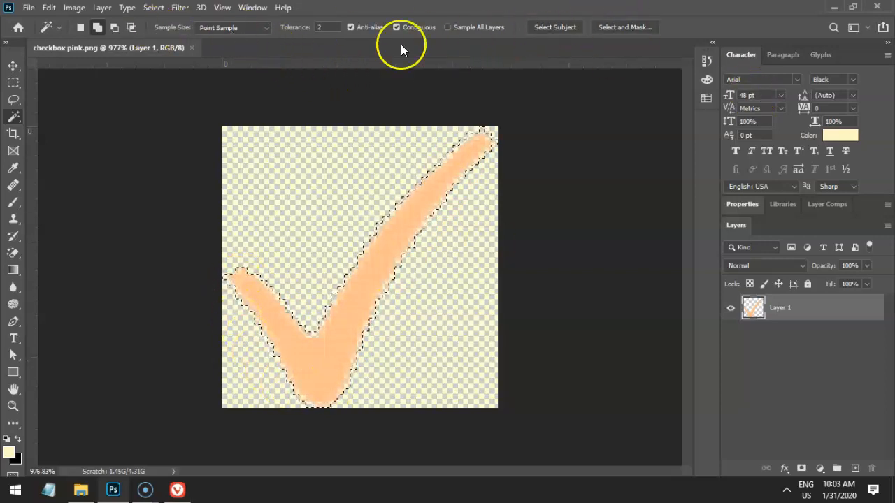
{"action": "left_click", "coordinate": [13, 65]}
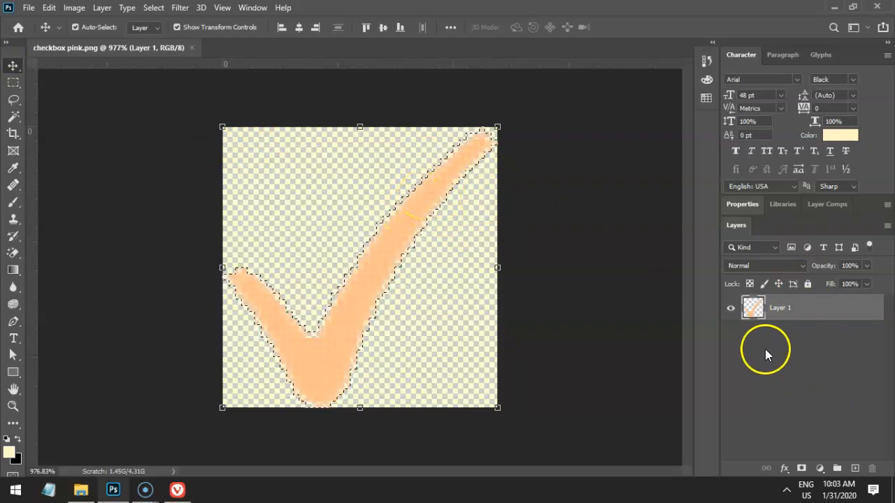
Duplicate Layer 1 as 'Layer 1 copy', hide the original Layer 1, and make the copy active.
{"action": "left_click_drag", "start_coordinate": [806, 310], "coordinate": [855, 468]}
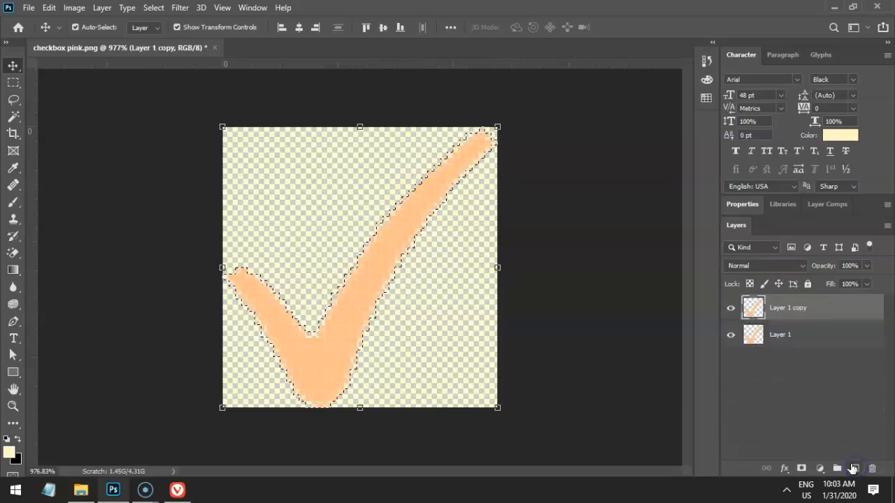
{"action": "left_click", "coordinate": [782, 313]}
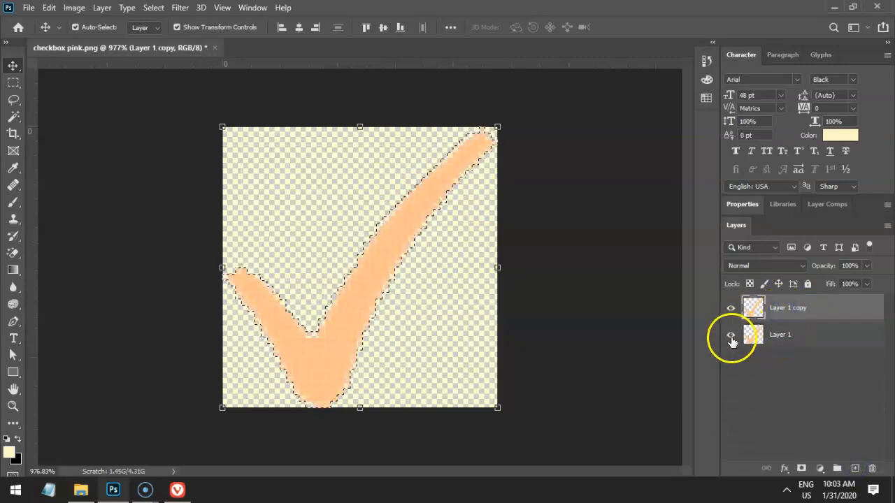
{"action": "left_click", "coordinate": [796, 335]}
{"action": "left_click", "coordinate": [790, 317]}
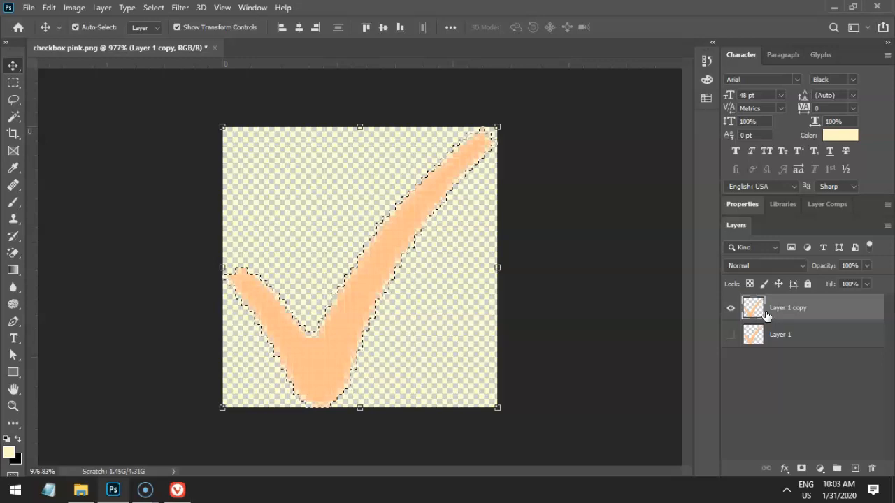
{"action": "left_click_drag", "start_coordinate": [770, 333], "coordinate": [750, 306]}
{"action": "left_click", "coordinate": [725, 339]}
{"action": "left_click", "coordinate": [783, 312]}
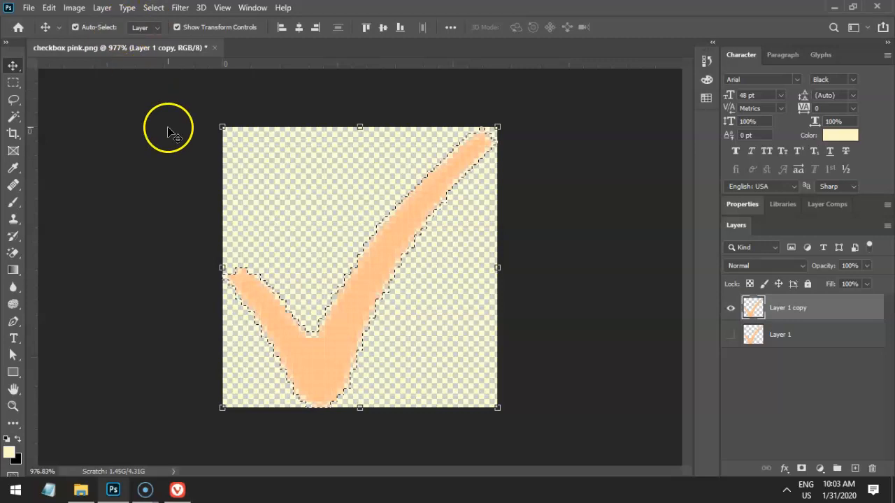
Start Edit > Fill and set Contents to Color… to bring up the fill colour picker.
{"action": "left_click", "coordinate": [77, 8]}
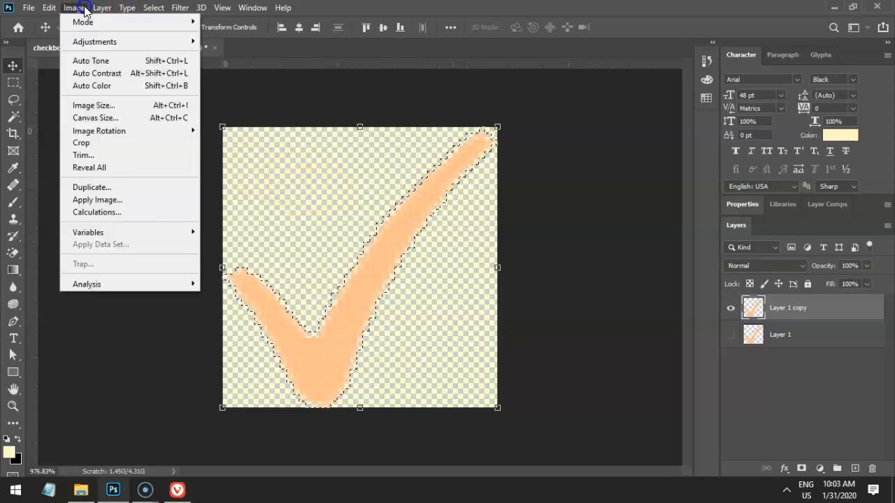
{"action": "left_click", "coordinate": [49, 8]}
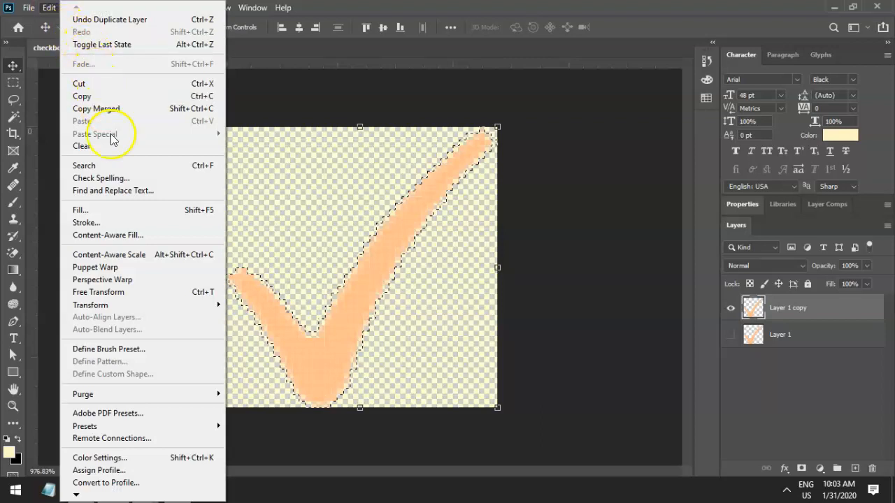
{"action": "left_click", "coordinate": [189, 212]}
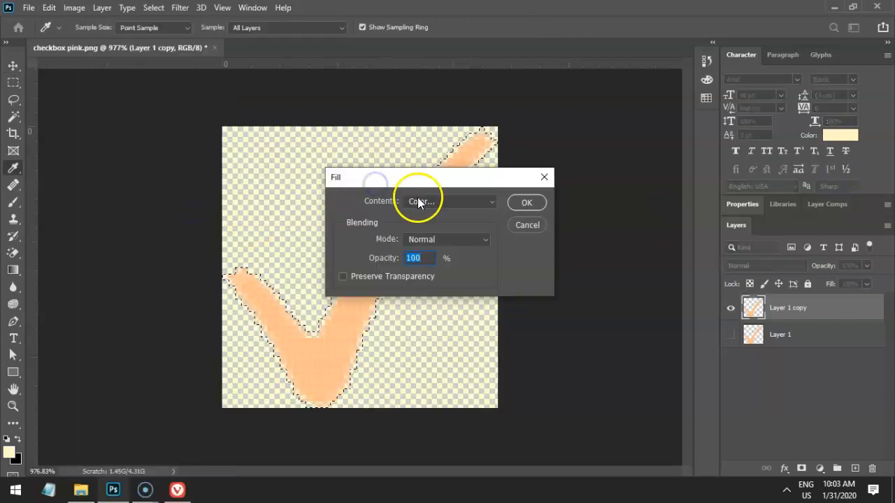
{"action": "left_click", "coordinate": [419, 171]}
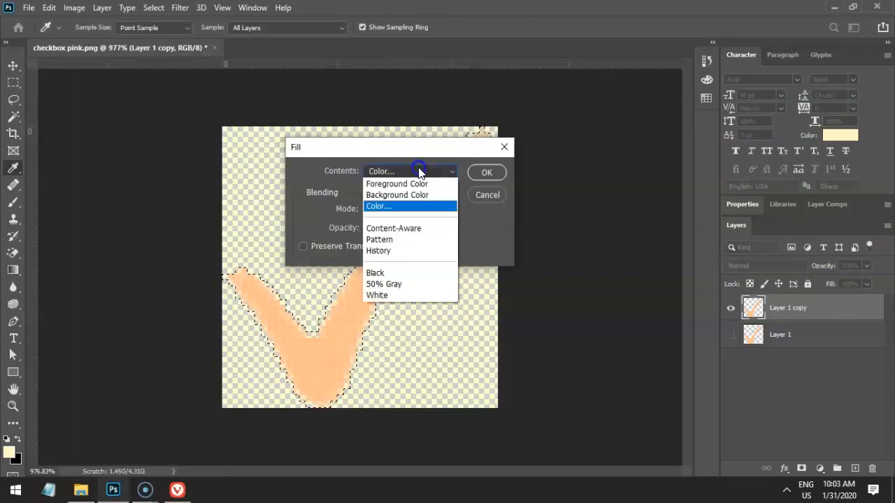
{"action": "left_click", "coordinate": [400, 205]}
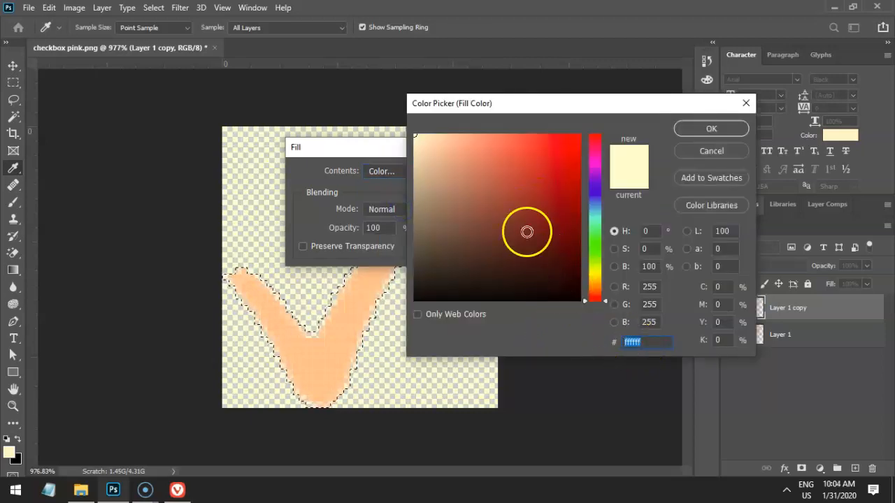
Close the PNG tab and use ColorZilla to sample the testimonial pink #FF0B46 (RGB 255, 11, 70).
{"action": "left_click", "coordinate": [177, 491]}
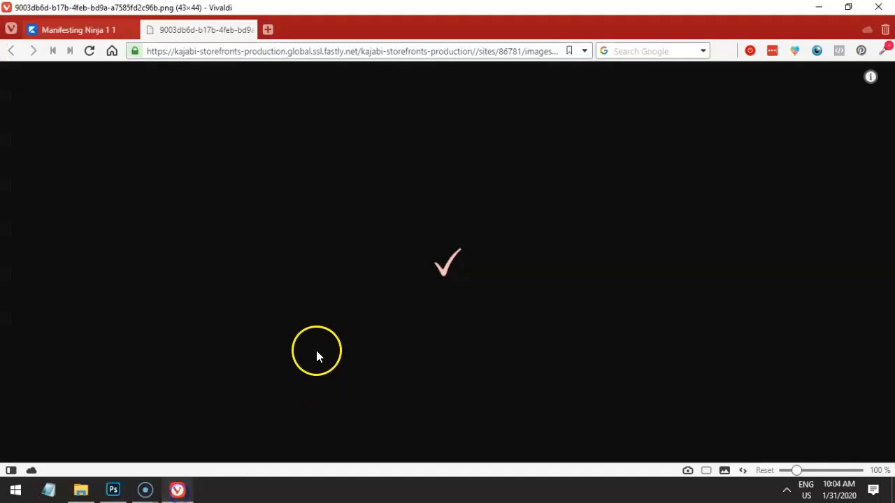
{"action": "left_click", "coordinate": [246, 29]}
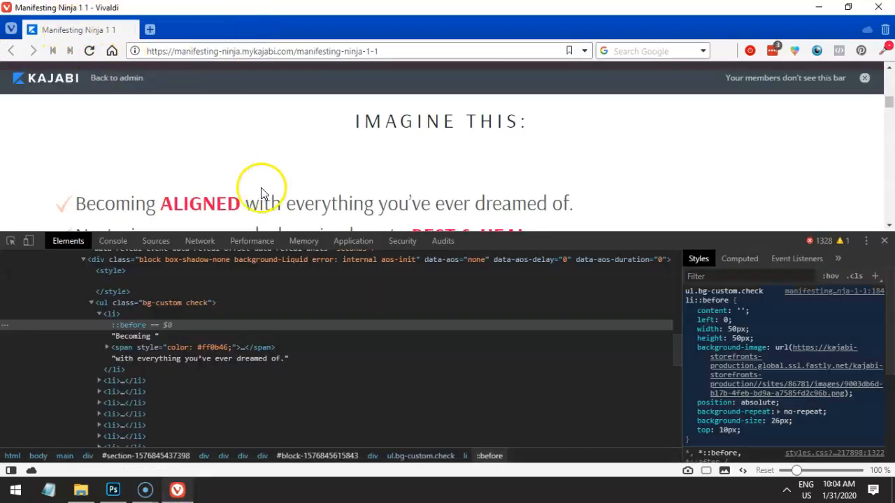
{"action": "left_click_drag", "start_coordinate": [161, 203], "coordinate": [221, 196]}
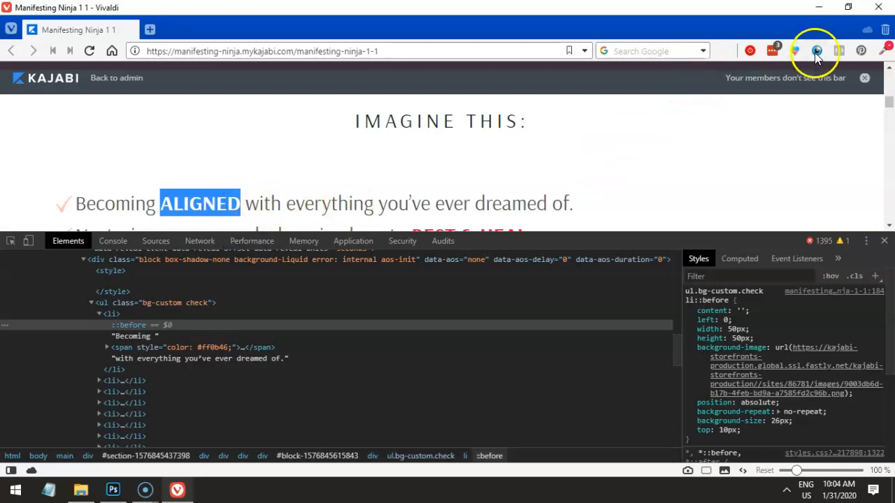
{"action": "left_click", "coordinate": [885, 56]}
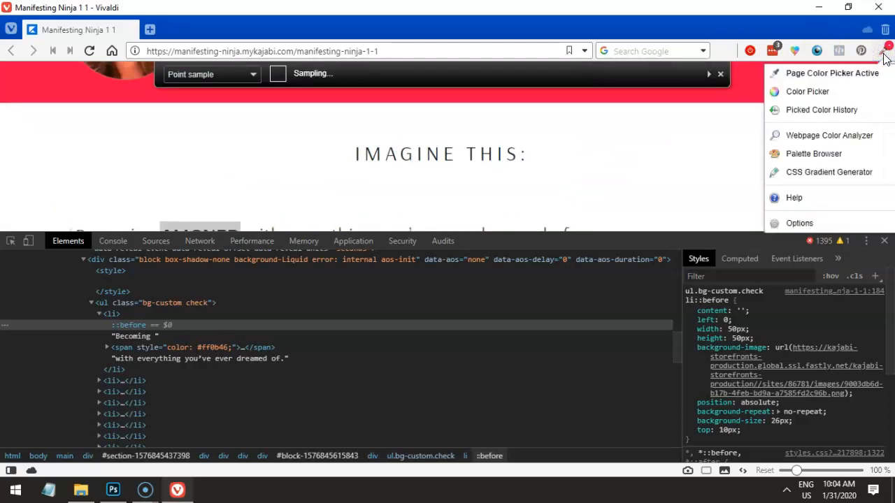
{"action": "scroll", "coordinate": [388, 96], "scroll_direction": "down", "scroll_amount": 5}
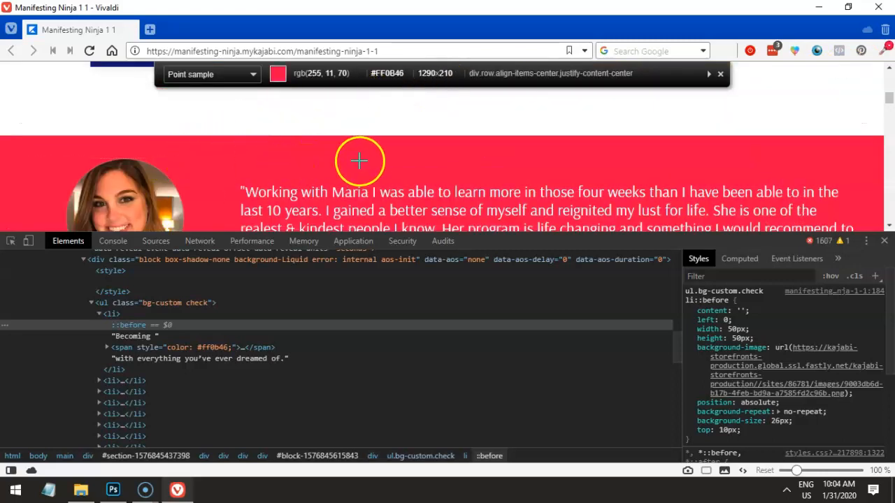
{"action": "left_click", "coordinate": [270, 154]}
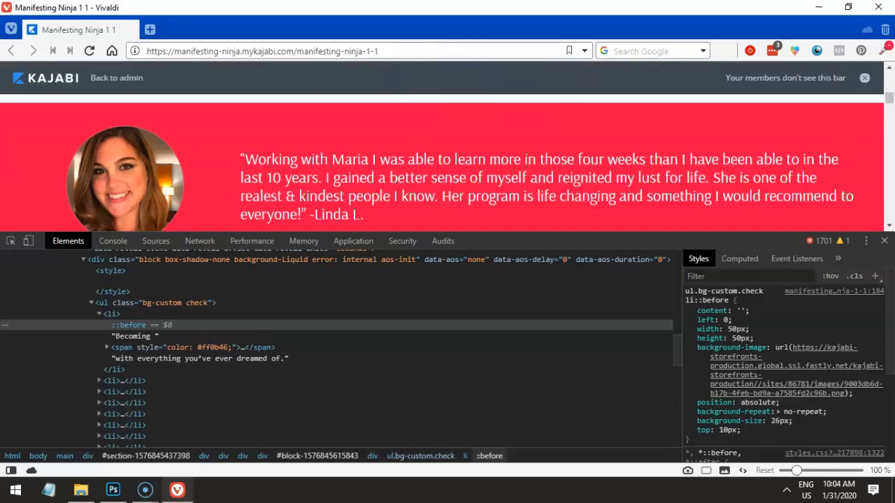
{"action": "left_click", "coordinate": [883, 55]}
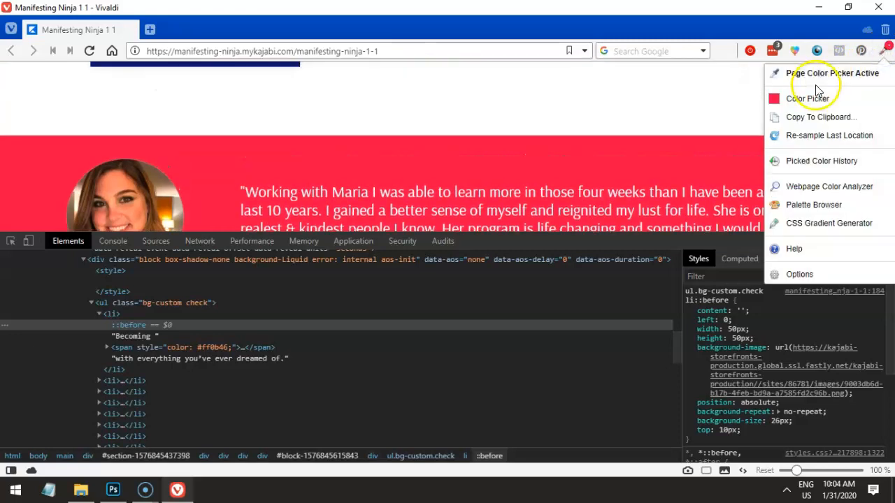
{"action": "left_click", "coordinate": [782, 103]}
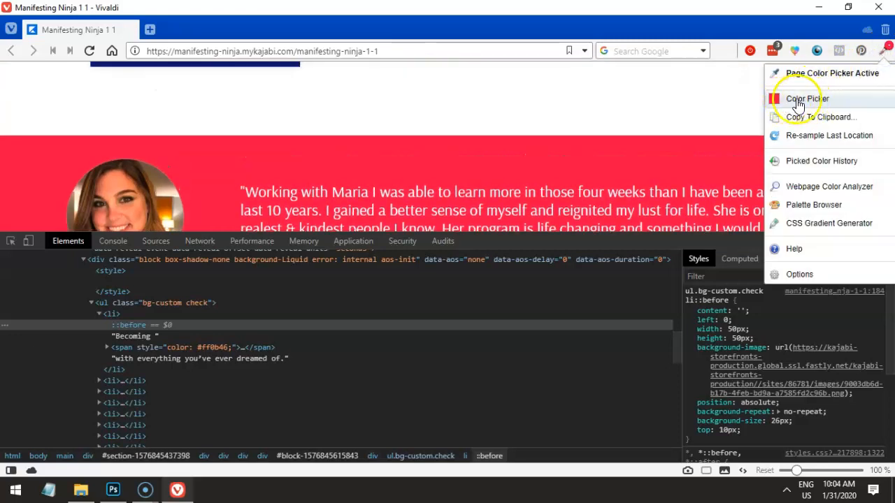
{"action": "left_click", "coordinate": [797, 102]}
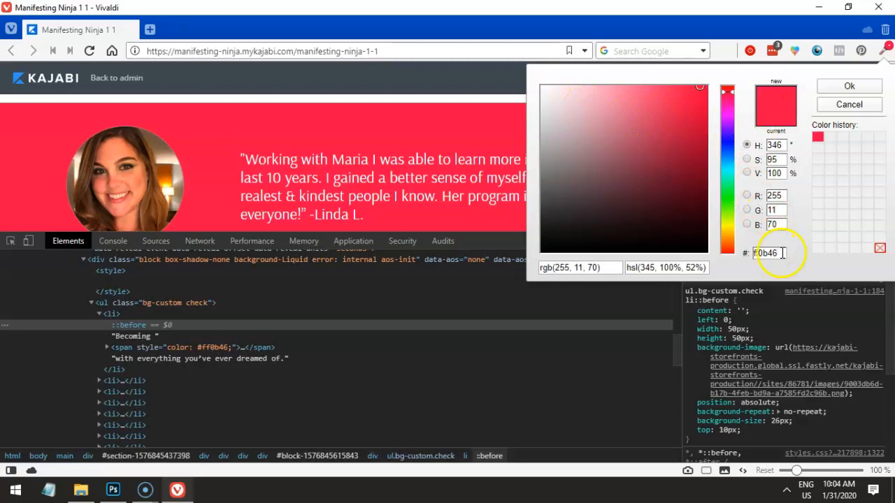
{"action": "left_click", "coordinate": [844, 108]}
{"action": "right_click", "coordinate": [250, 119]}
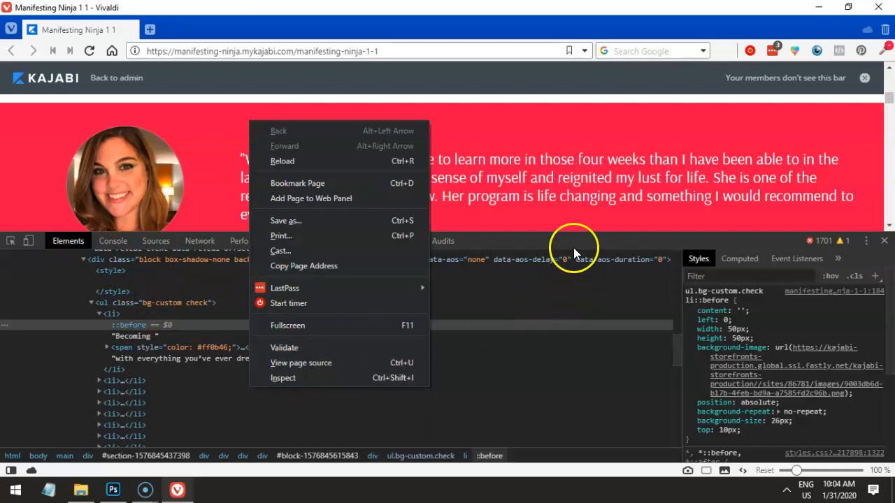
Inspect the testimonial section's sizer and inner container elements in developer tools.
{"action": "left_click", "coordinate": [13, 242]}
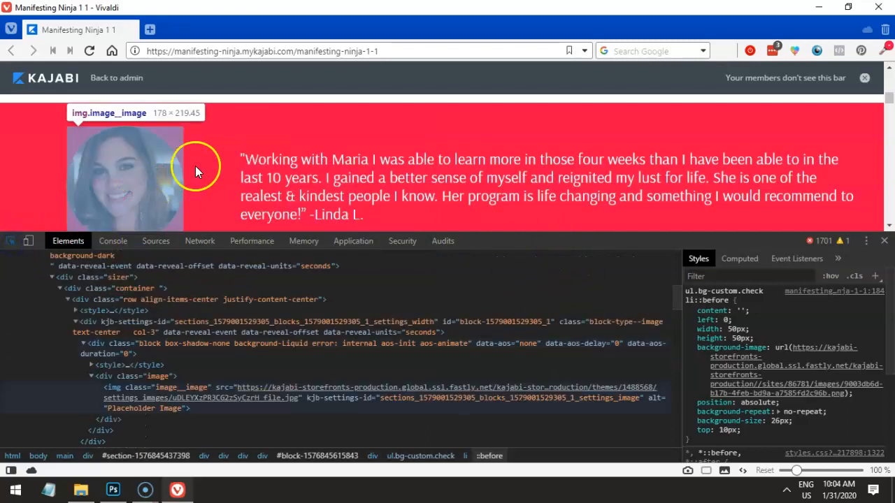
{"action": "left_click", "coordinate": [234, 114]}
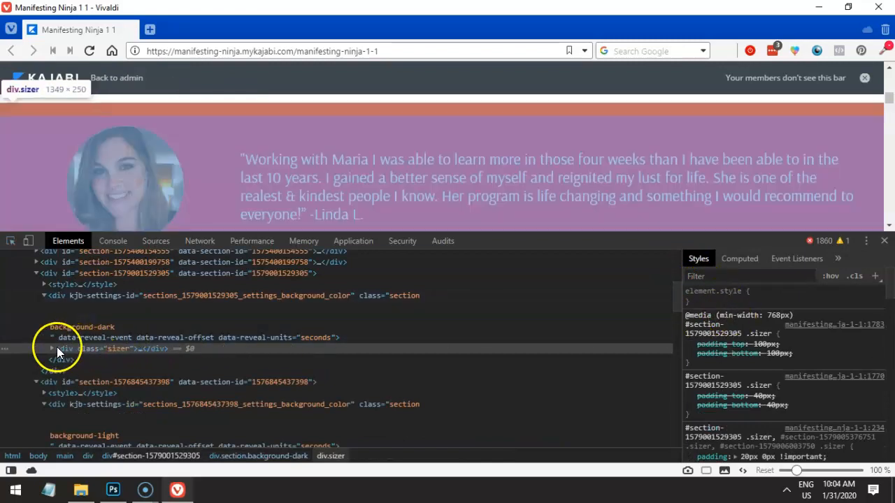
{"action": "left_click", "coordinate": [53, 348]}
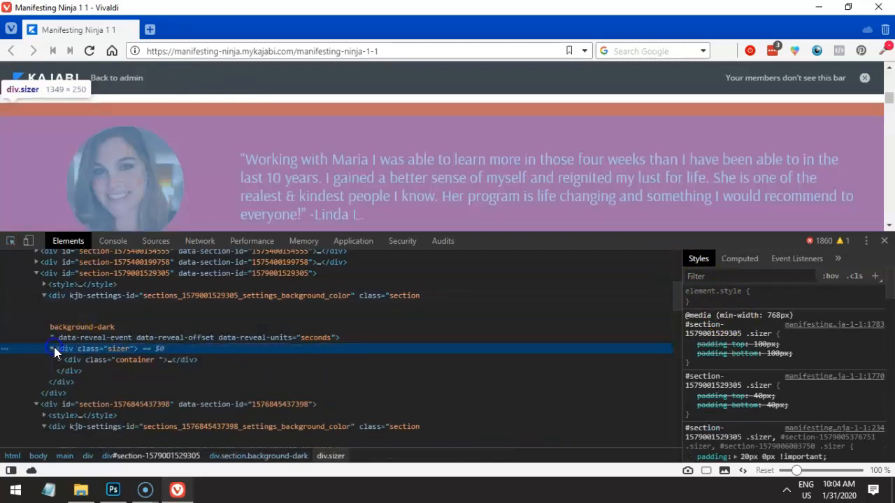
{"action": "left_click", "coordinate": [137, 357]}
{"action": "left_click", "coordinate": [131, 350]}
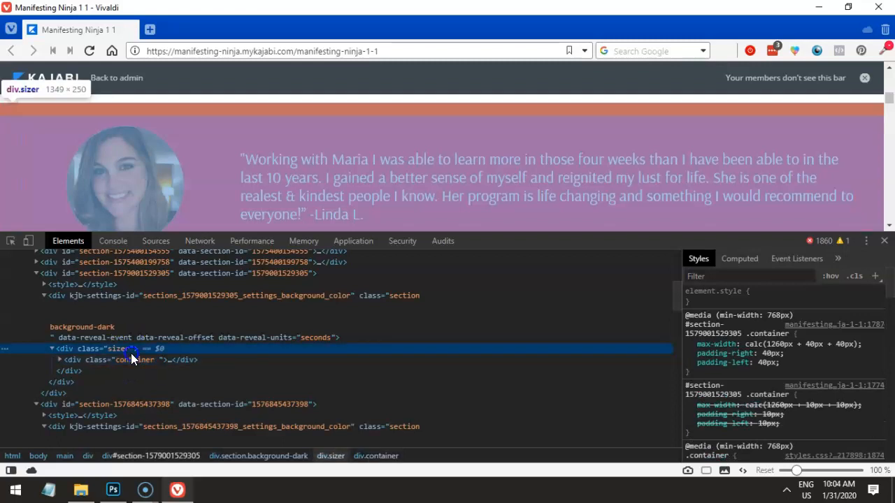
{"action": "scroll", "coordinate": [782, 363], "scroll_direction": "down", "scroll_amount": 5}
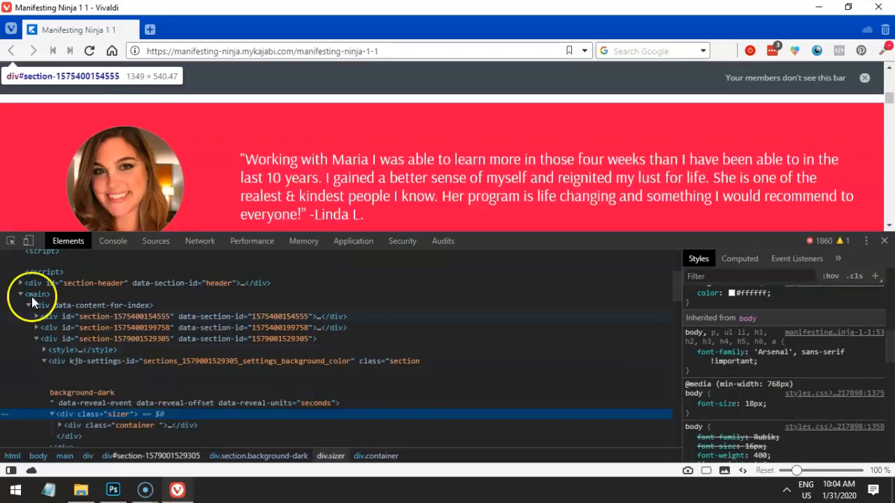
Select div.section.background-dark and its background-color value #ff0b46 in the Styles pane.
{"action": "left_click", "coordinate": [11, 241]}
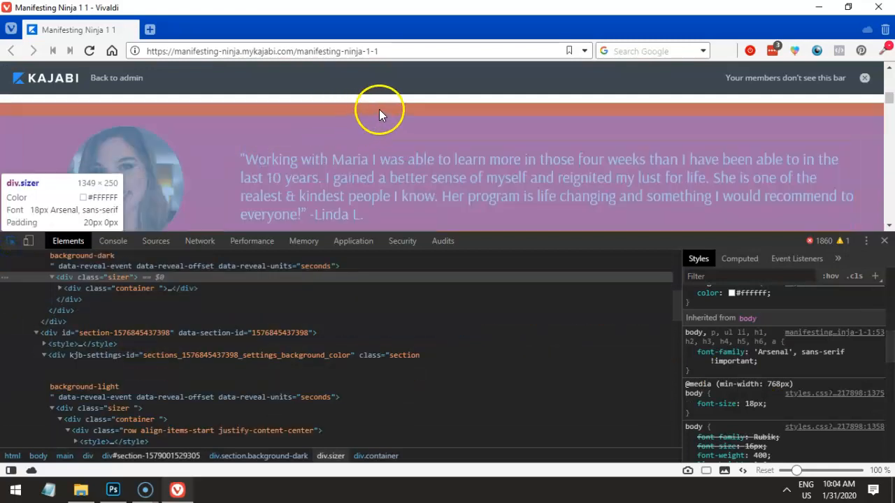
{"action": "left_click", "coordinate": [395, 107]}
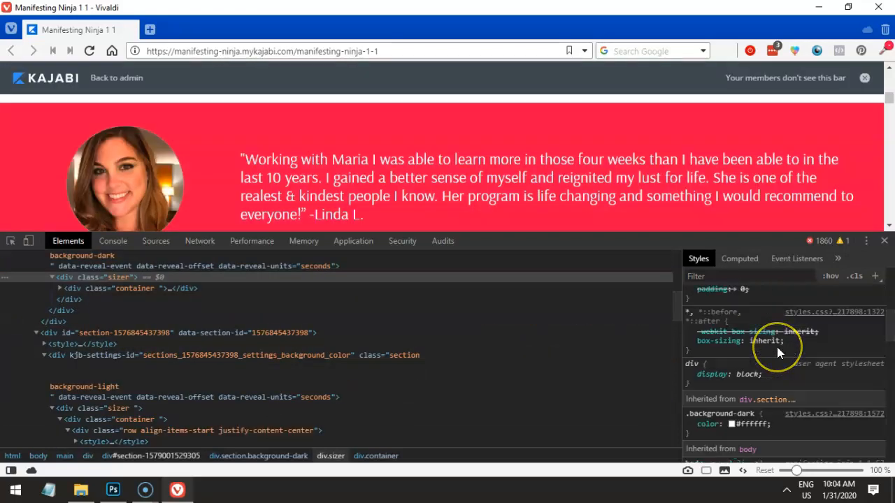
{"action": "scroll", "coordinate": [777, 347], "scroll_direction": "up", "scroll_amount": 5}
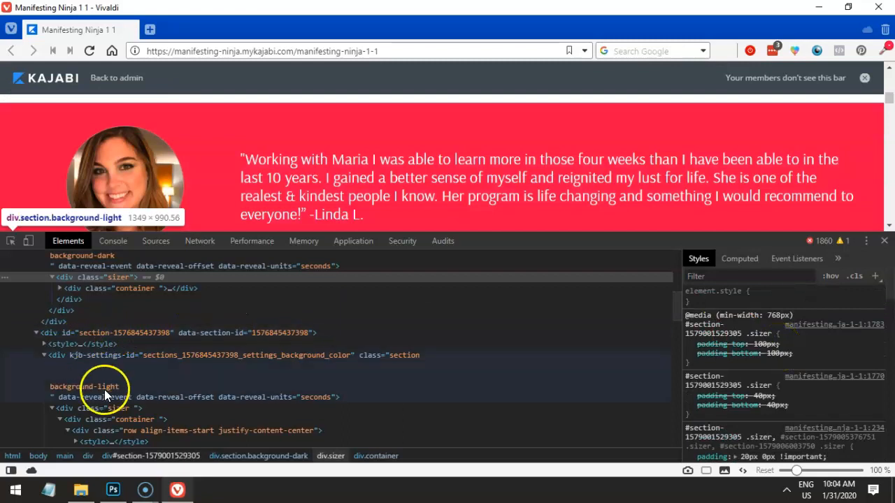
{"action": "scroll", "coordinate": [231, 318], "scroll_direction": "up", "scroll_amount": 3}
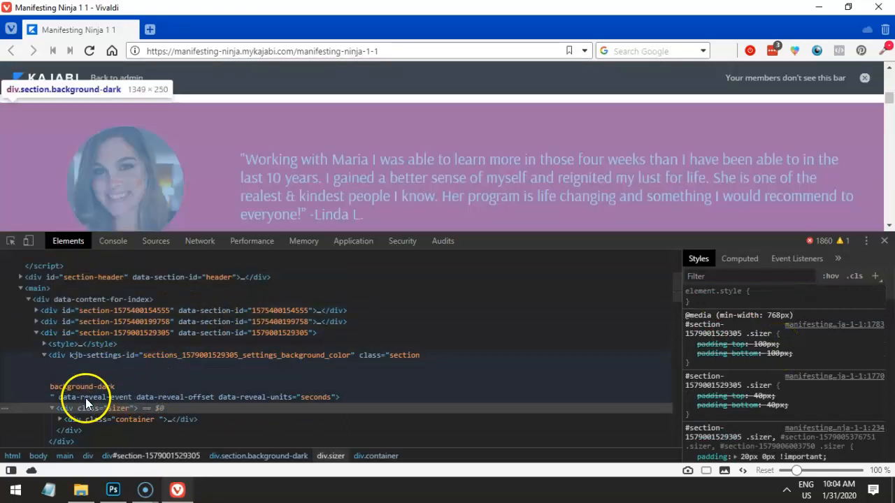
{"action": "left_click", "coordinate": [85, 398]}
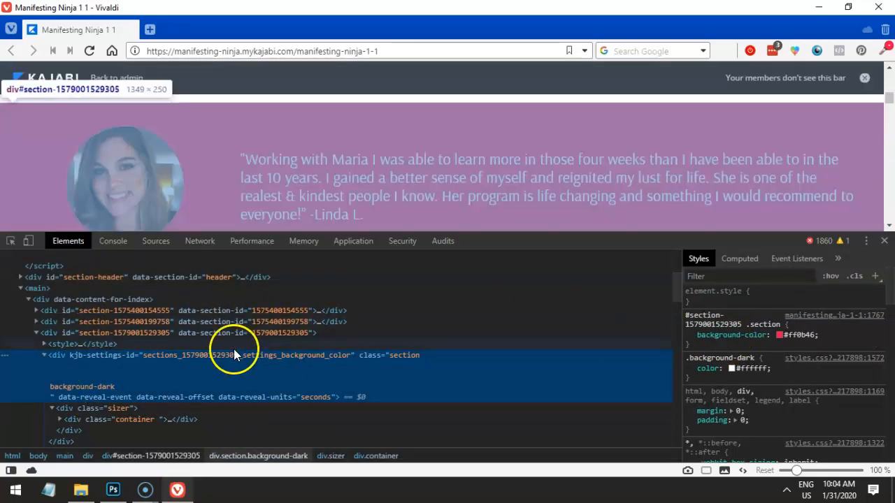
{"action": "left_click", "coordinate": [796, 336]}
{"action": "key", "text": "ctrl+c"}
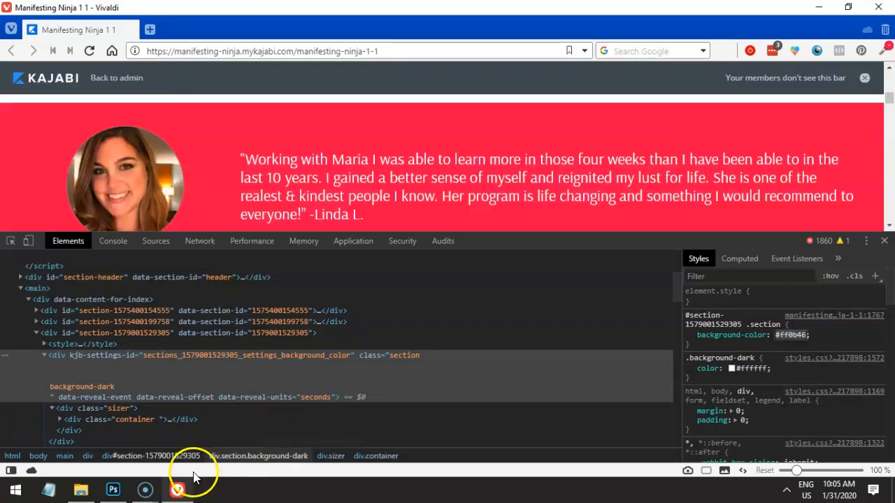
{"action": "left_click", "coordinate": [112, 489]}
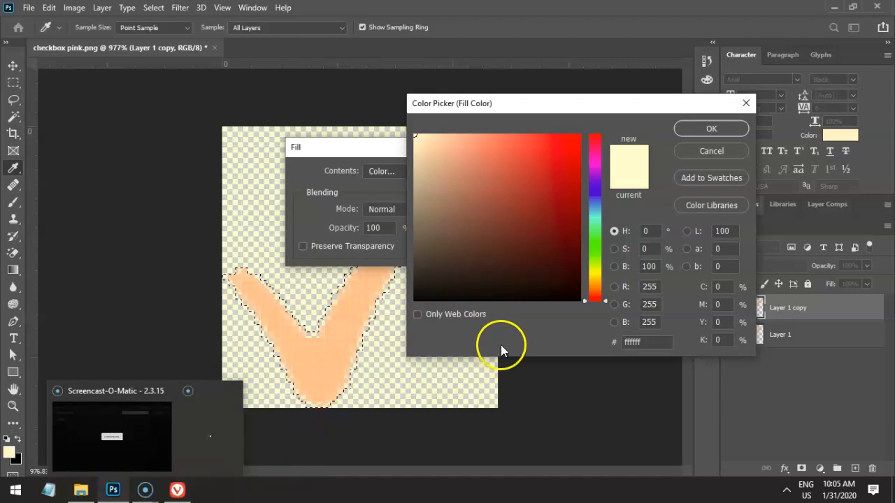
Paste ff0b46 as the fill colour and confirm both dialogs to recolour the Layer 1 copy checkmark.
{"action": "double_click", "coordinate": [650, 341]}
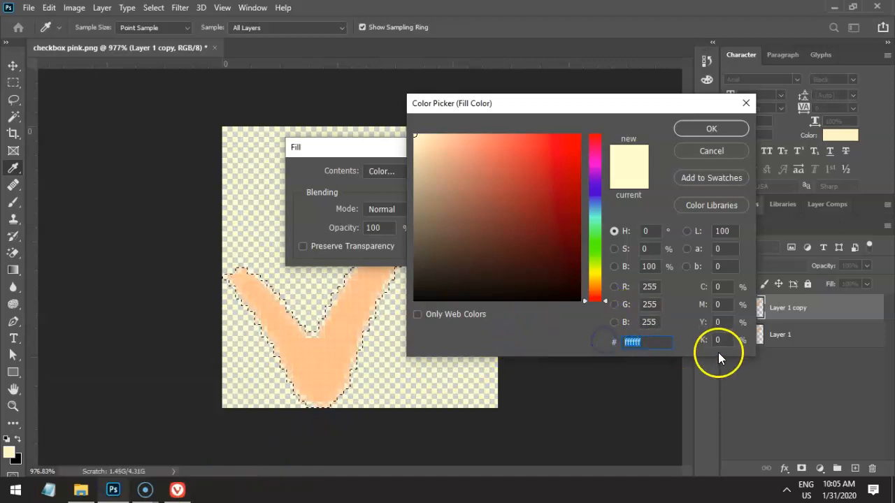
{"action": "key", "text": "ctrl+v"}
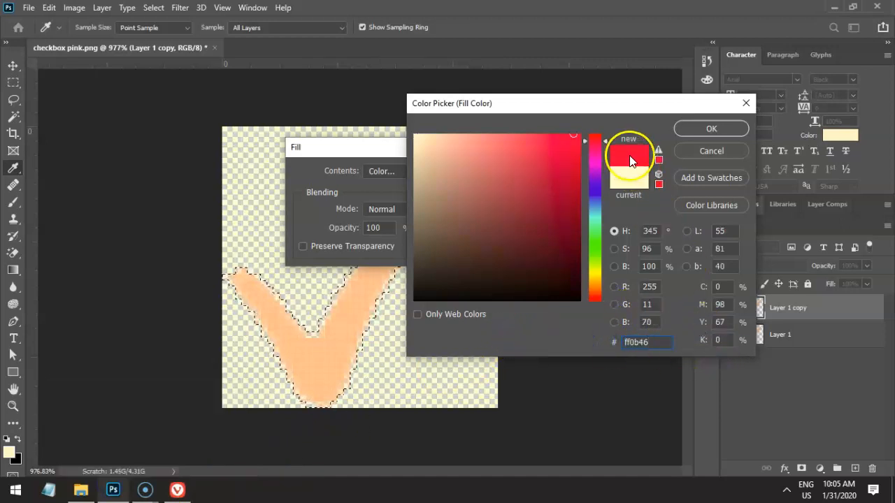
{"action": "left_click", "coordinate": [701, 129]}
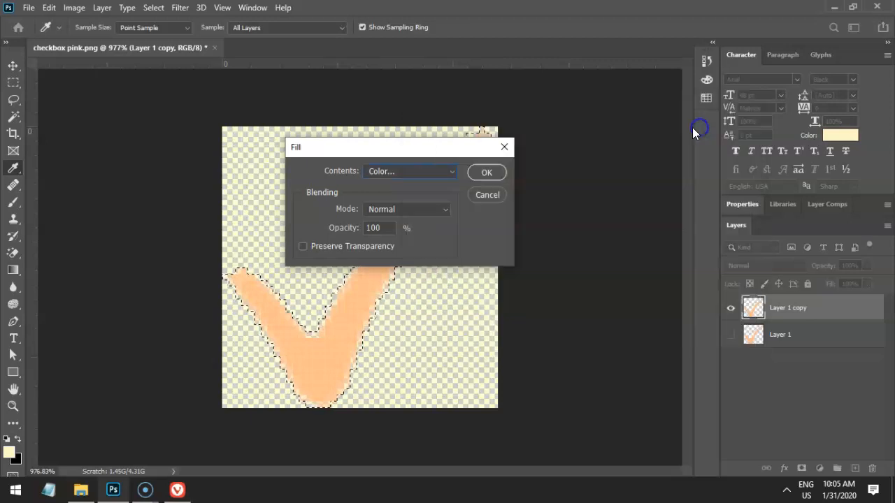
{"action": "left_click", "coordinate": [487, 173]}
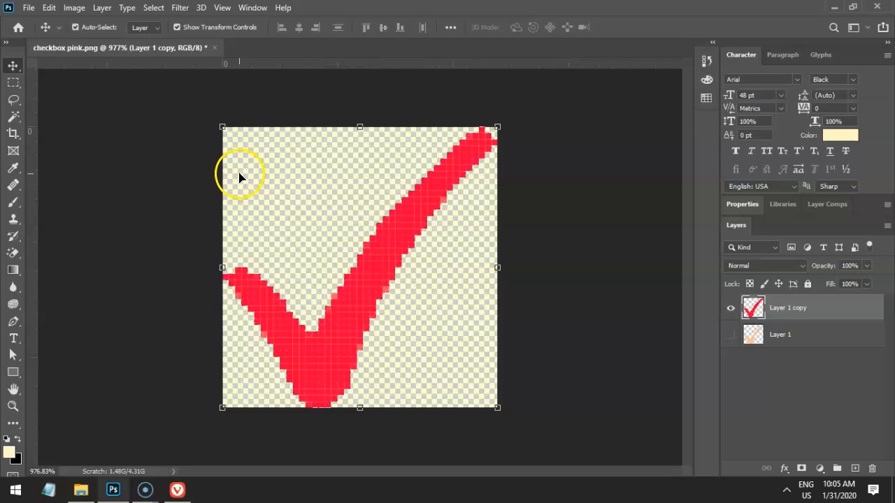
{"action": "scroll", "coordinate": [237, 182], "scroll_direction": "down", "scroll_amount": 20}
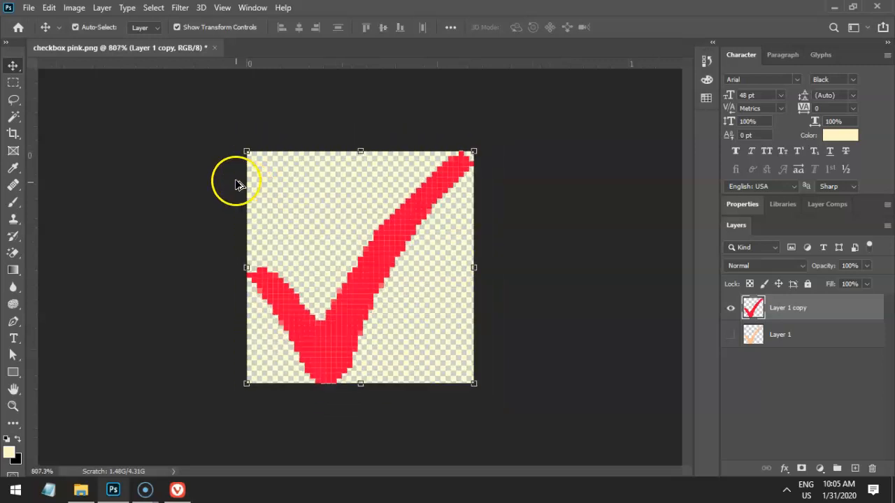
{"action": "scroll", "coordinate": [236, 189], "scroll_direction": "down", "scroll_amount": 2}
{"action": "left_click", "coordinate": [237, 195]}
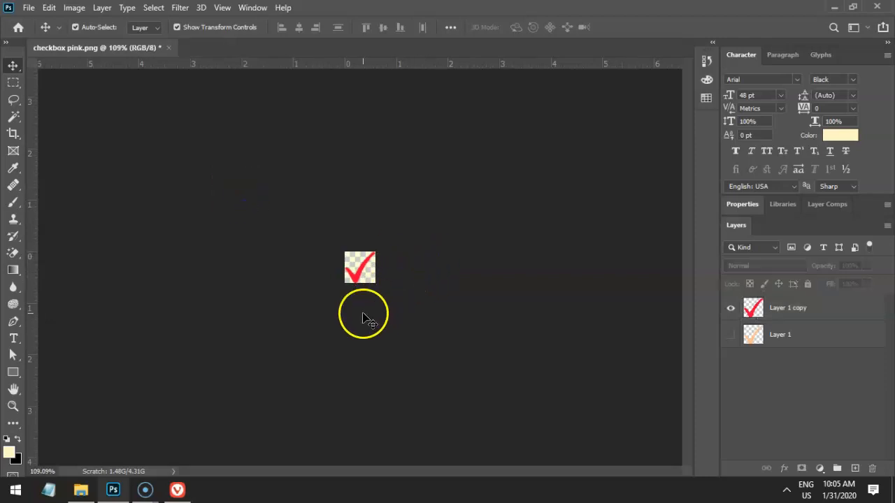
{"action": "scroll", "coordinate": [362, 315], "scroll_direction": "up", "scroll_amount": 2}
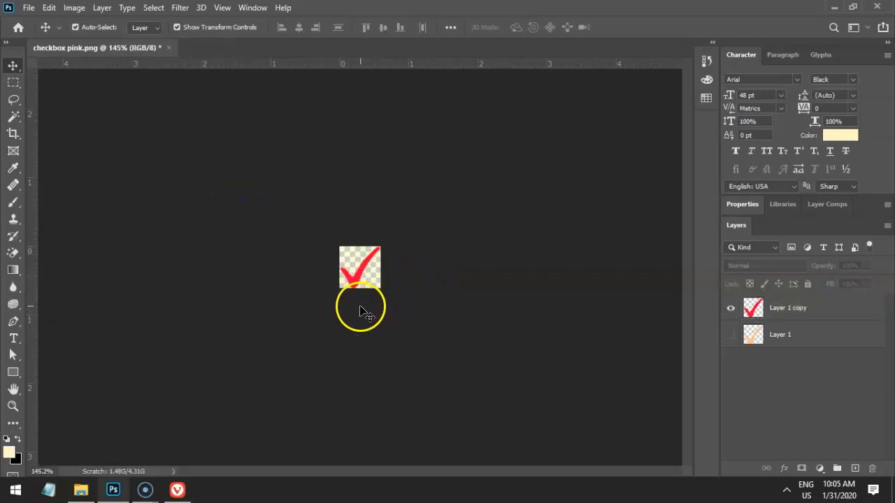
{"action": "scroll", "coordinate": [362, 312], "scroll_direction": "up", "scroll_amount": 1}
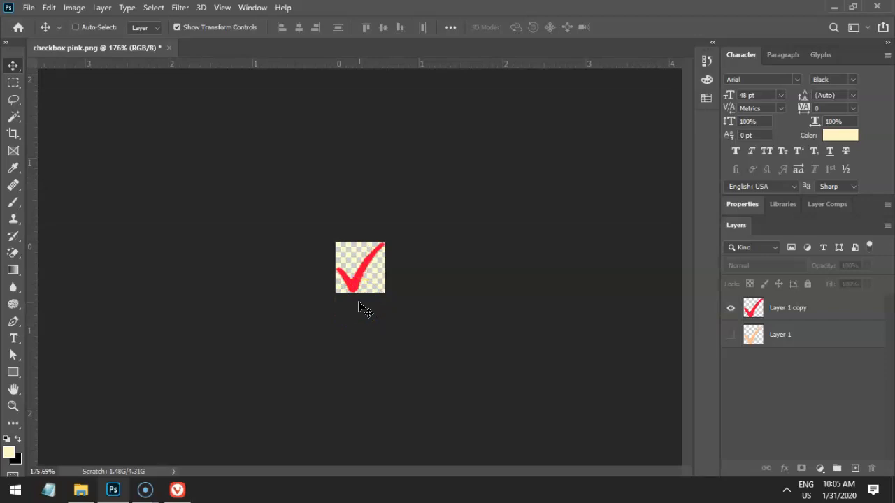
{"action": "scroll", "coordinate": [361, 308], "scroll_direction": "up", "scroll_amount": 10}
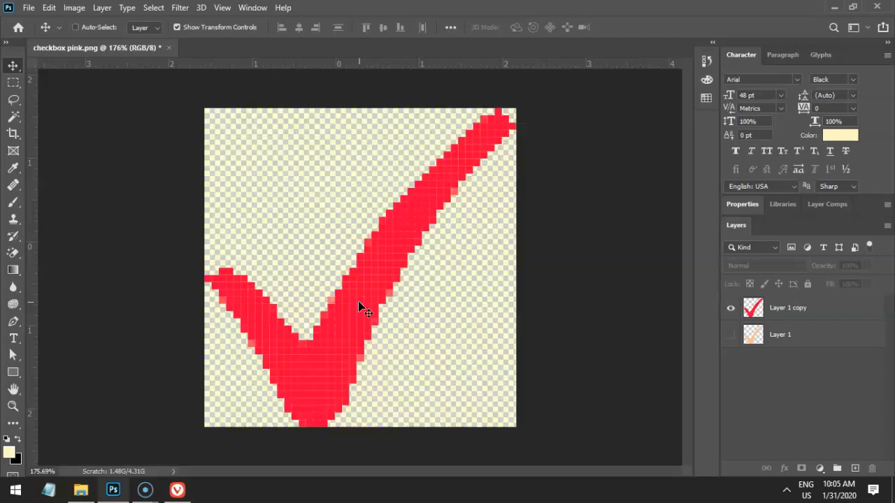
{"action": "key", "text": "ctrl+1"}
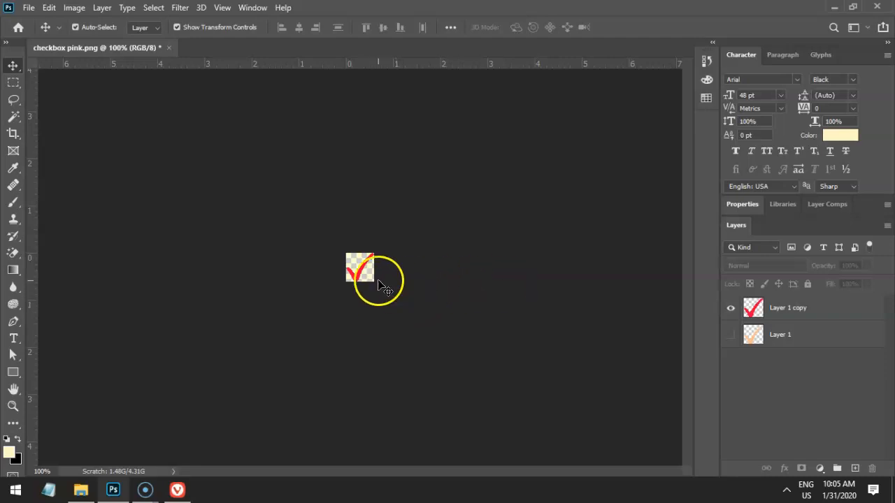
{"action": "left_click", "coordinate": [730, 308]}
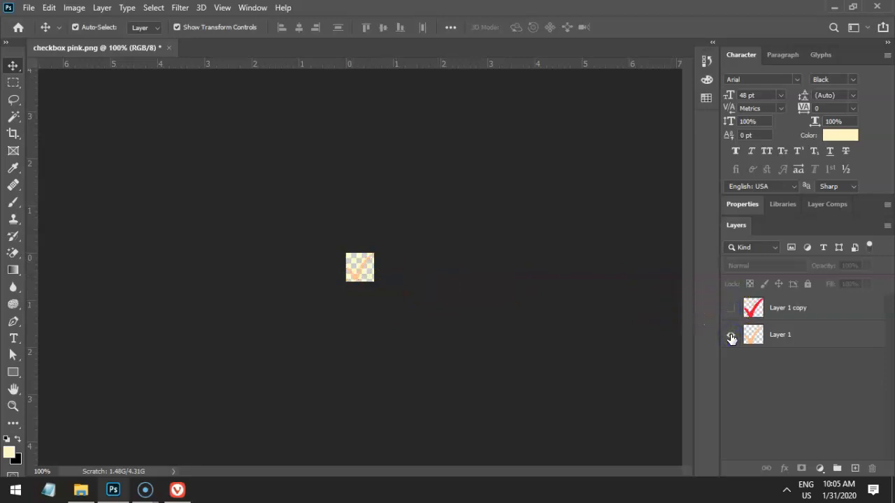
{"action": "left_click", "coordinate": [730, 336]}
{"action": "left_click", "coordinate": [730, 309]}
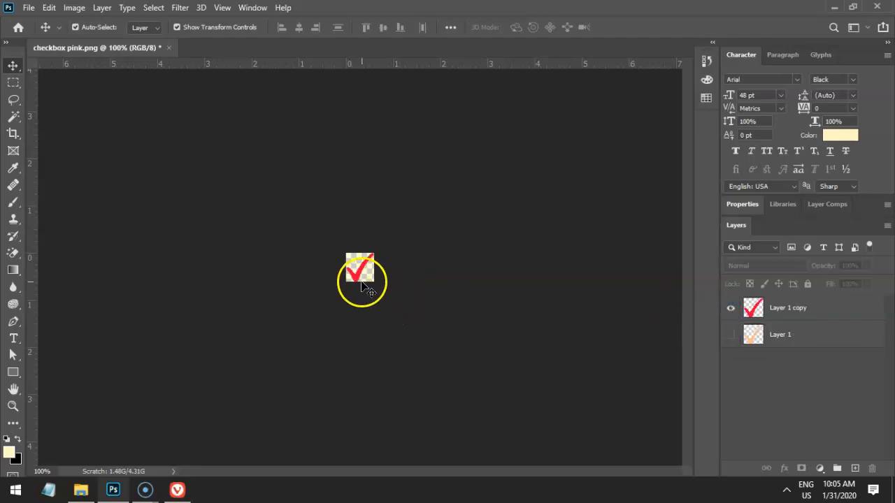
{"action": "scroll", "coordinate": [354, 279], "scroll_direction": "up", "scroll_amount": 3}
{"action": "scroll", "coordinate": [354, 279], "scroll_direction": "up", "scroll_amount": 4}
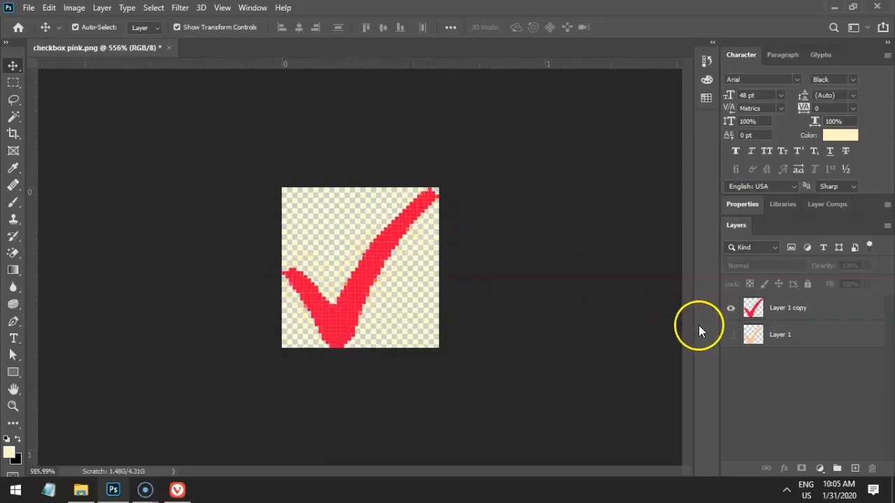
{"action": "left_click", "coordinate": [731, 307]}
{"action": "left_click", "coordinate": [732, 335]}
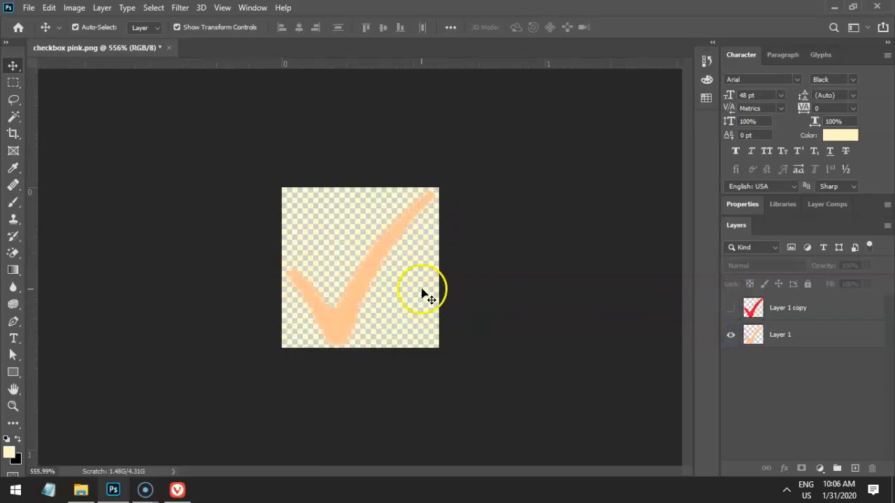
{"action": "scroll", "coordinate": [405, 277], "scroll_direction": "up", "scroll_amount": 2}
{"action": "scroll", "coordinate": [399, 270], "scroll_direction": "down", "scroll_amount": 1}
{"action": "scroll", "coordinate": [400, 270], "scroll_direction": "down", "scroll_amount": 1}
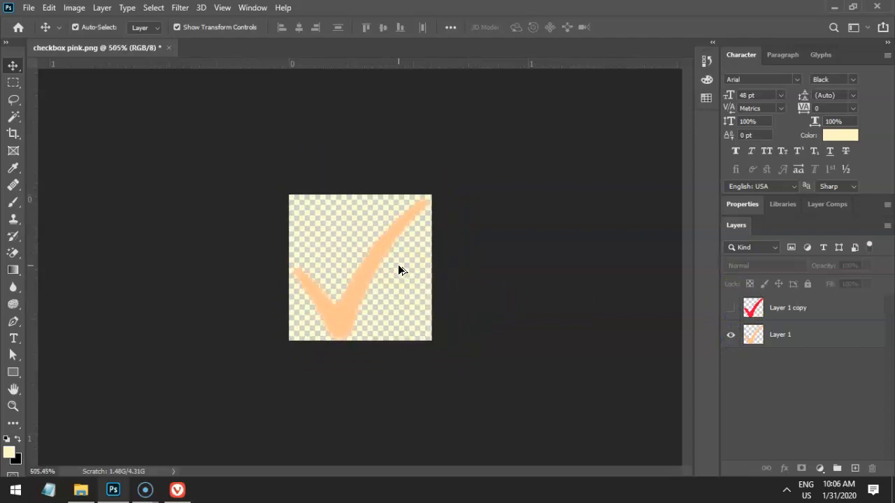
{"action": "left_click", "coordinate": [730, 334]}
{"action": "left_click", "coordinate": [732, 313]}
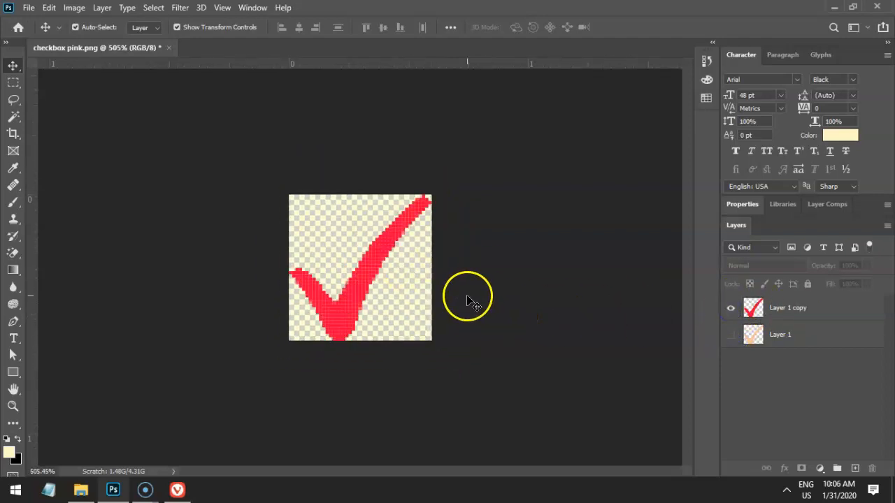
Load the checkmark outline as a selection and undo the pink fill back to peach.
{"action": "left_click", "coordinate": [769, 309], "text": "ctrl"}
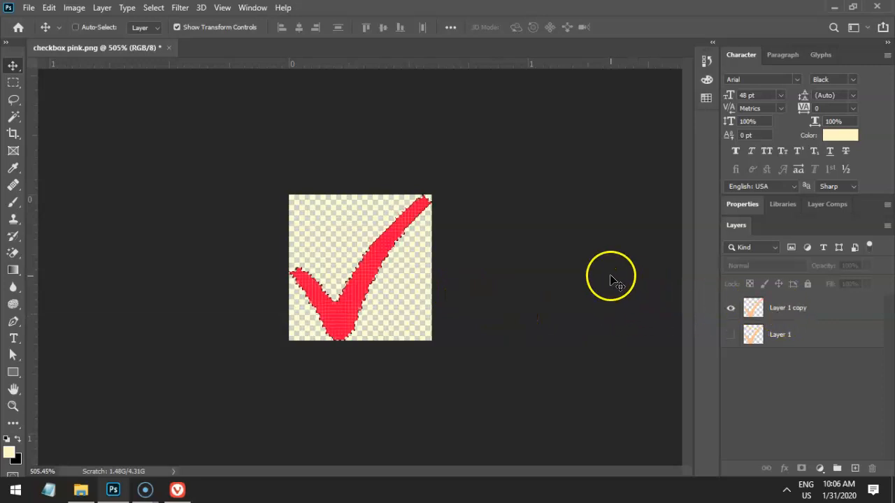
{"action": "key", "text": "alt+BackSpace"}
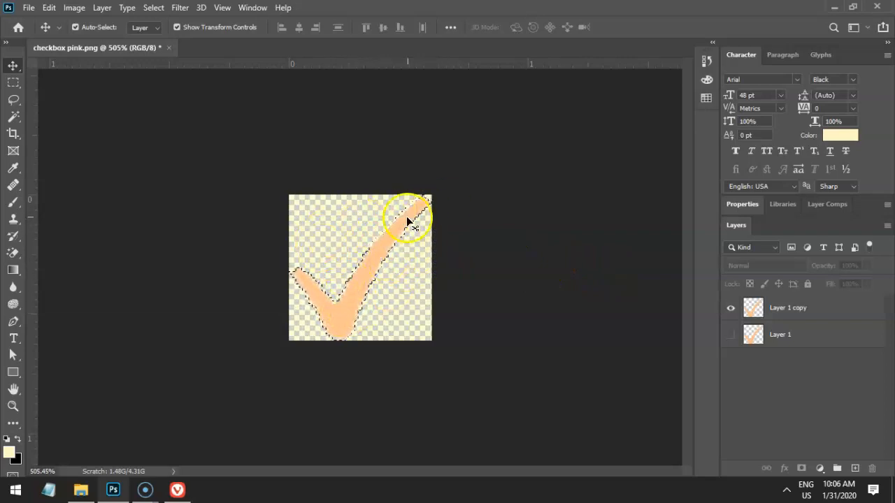
{"action": "left_click", "coordinate": [782, 310]}
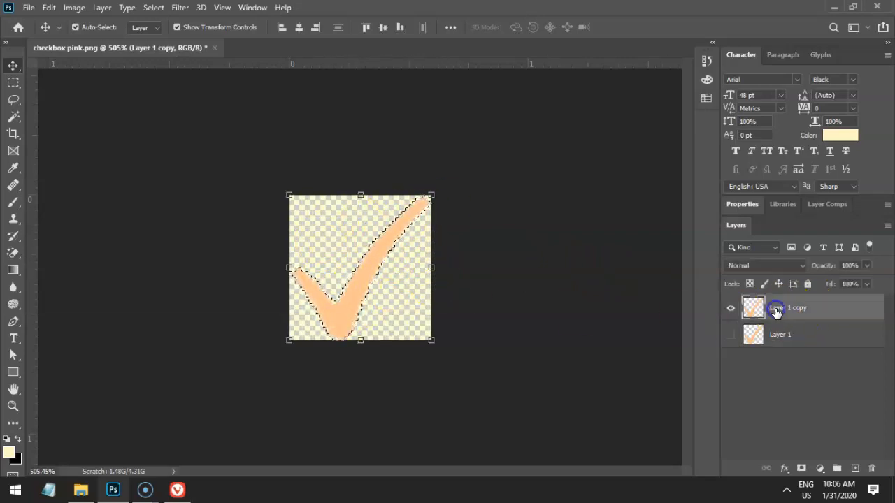
{"action": "right_click", "coordinate": [361, 291]}
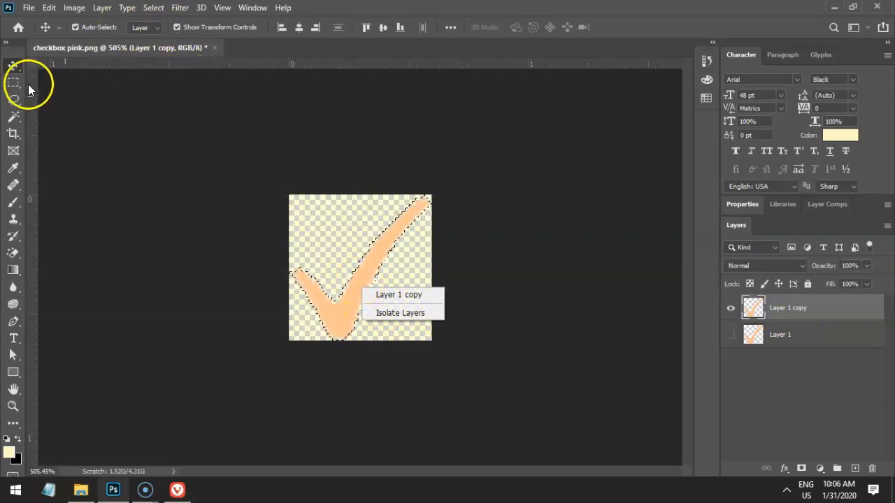
{"action": "left_click", "coordinate": [73, 21]}
{"action": "left_click", "coordinate": [49, 8]}
{"action": "left_click", "coordinate": [48, 8]}
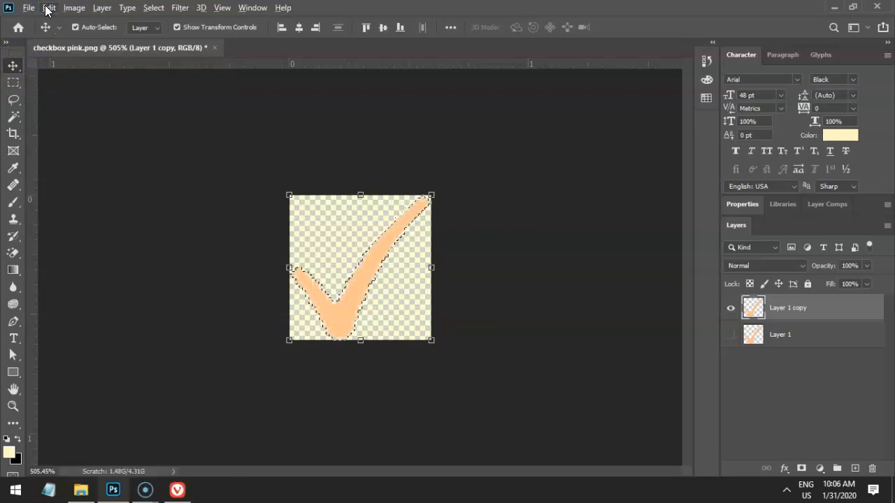
Switch to the Magic Wand and make Layer 1 copy the active layer again.
{"action": "key", "text": "w"}
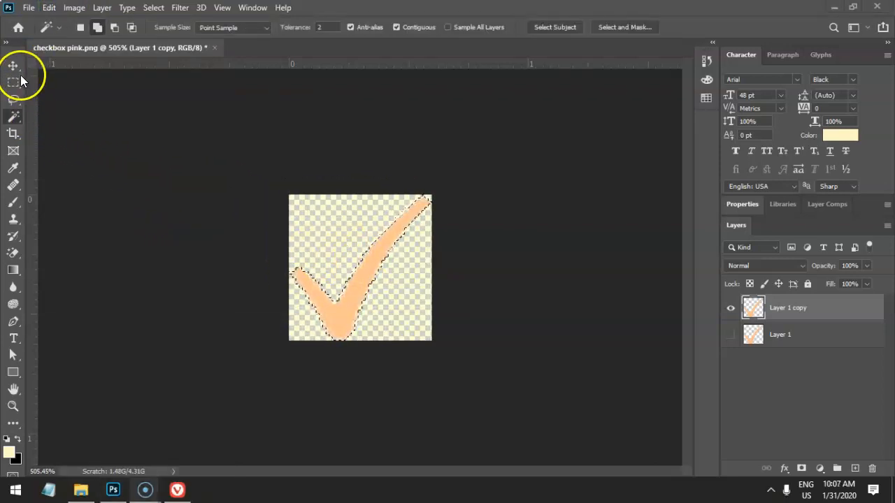
{"action": "left_click", "coordinate": [17, 124]}
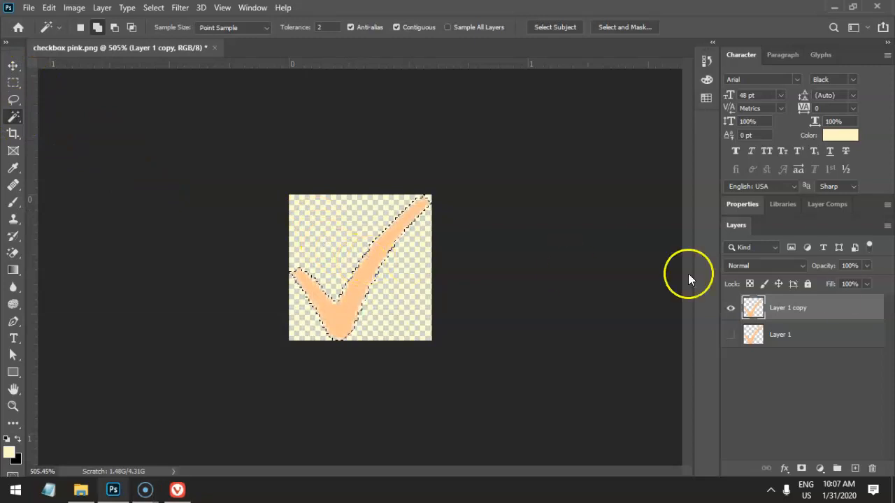
{"action": "left_click", "coordinate": [817, 332]}
{"action": "left_click", "coordinate": [815, 308]}
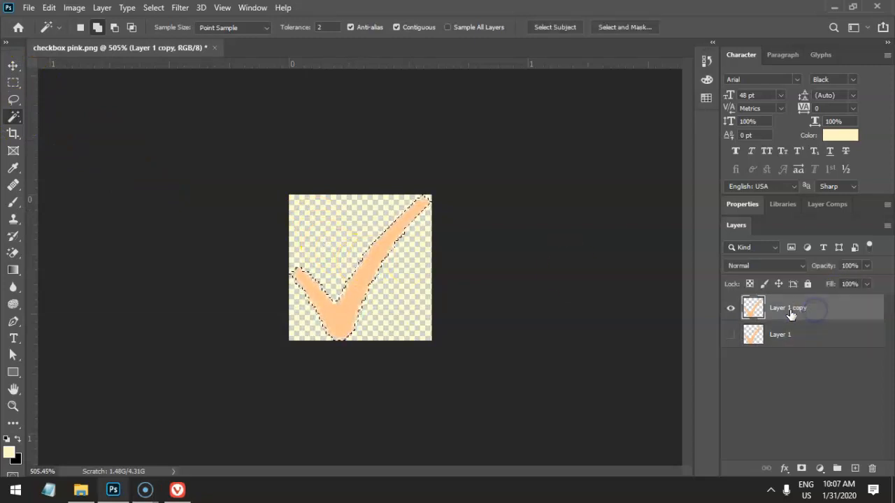
Open Select and Mask for the checkmark and rough in radius, smoothing, feather and contrast.
{"action": "left_click", "coordinate": [617, 26]}
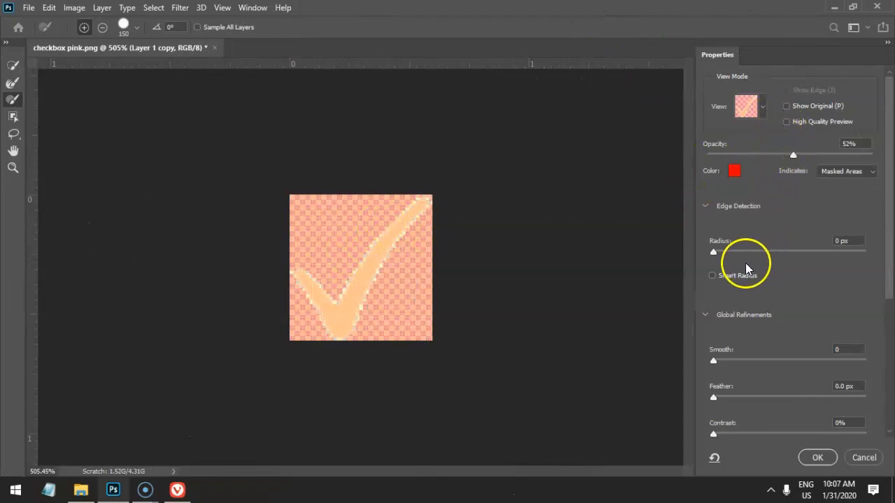
{"action": "left_click", "coordinate": [716, 255]}
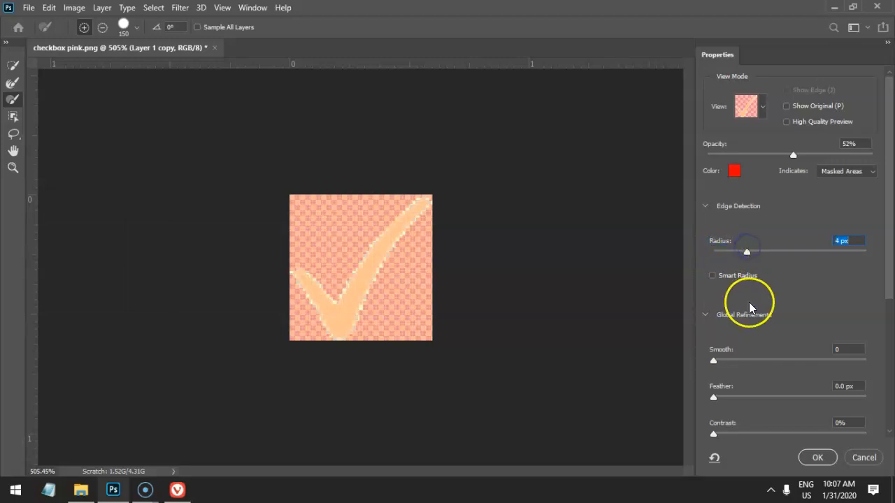
{"action": "left_click", "coordinate": [714, 362]}
{"action": "left_click_drag", "start_coordinate": [714, 362], "coordinate": [716, 362]}
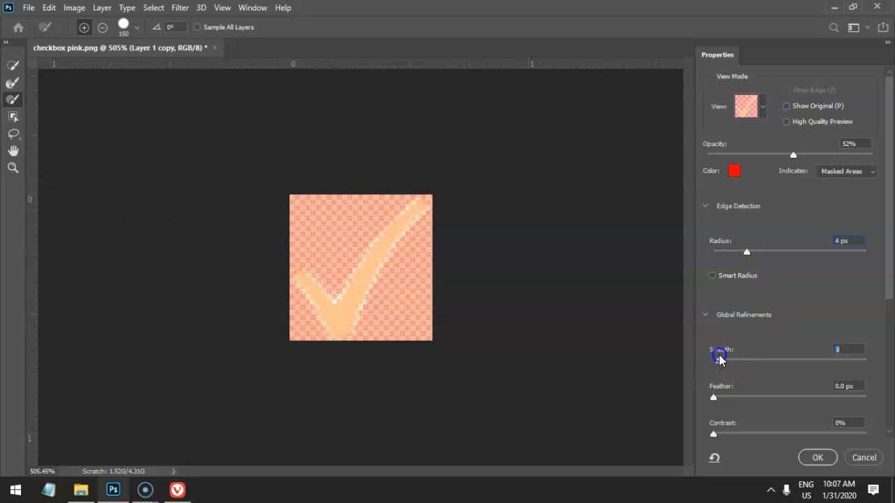
{"action": "left_click_drag", "start_coordinate": [713, 397], "coordinate": [725, 399]}
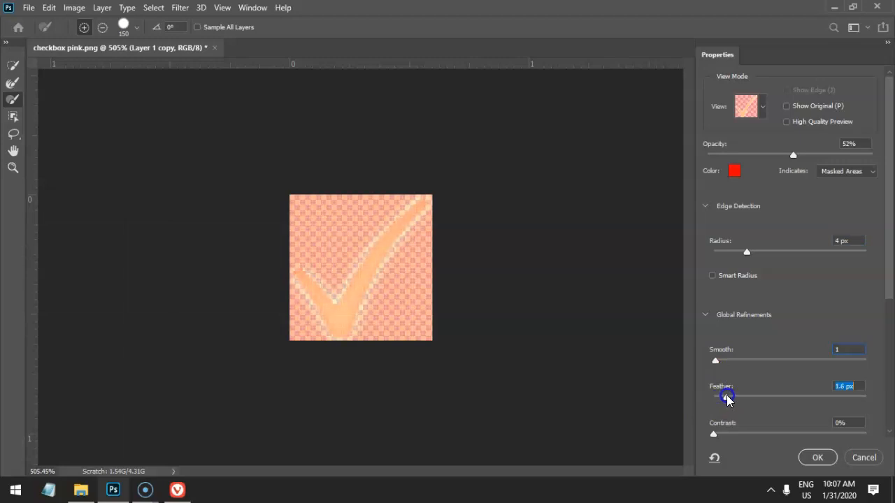
{"action": "scroll", "coordinate": [733, 374], "scroll_direction": "down", "scroll_amount": 1}
{"action": "left_click_drag", "start_coordinate": [713, 423], "coordinate": [718, 426]}
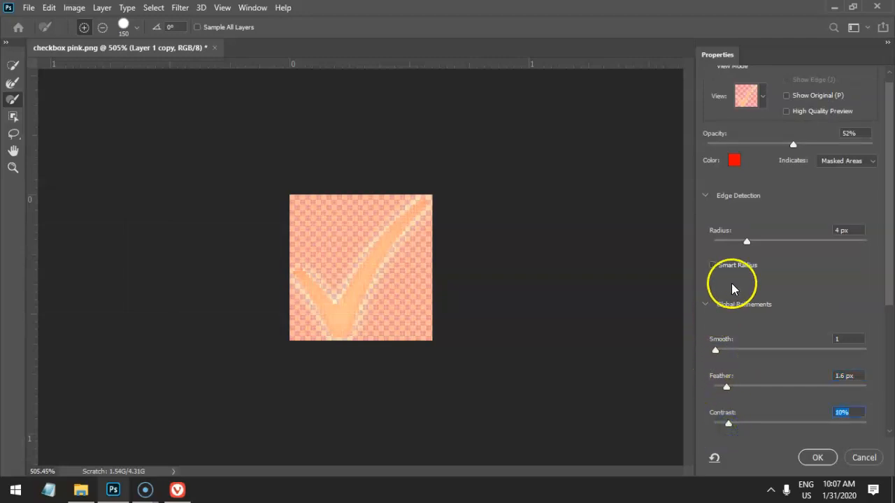
Switch the Select and Mask preview to Black & White view.
{"action": "left_click", "coordinate": [764, 96]}
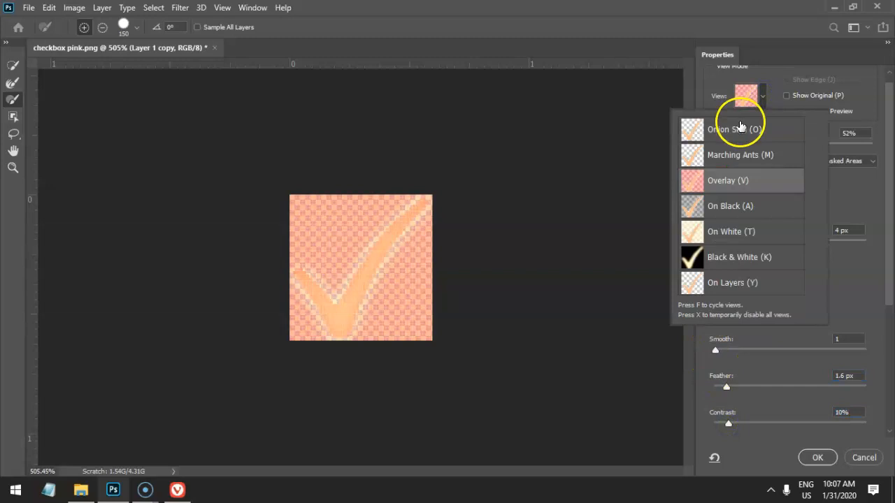
{"action": "left_click", "coordinate": [734, 129]}
{"action": "left_click", "coordinate": [762, 97]}
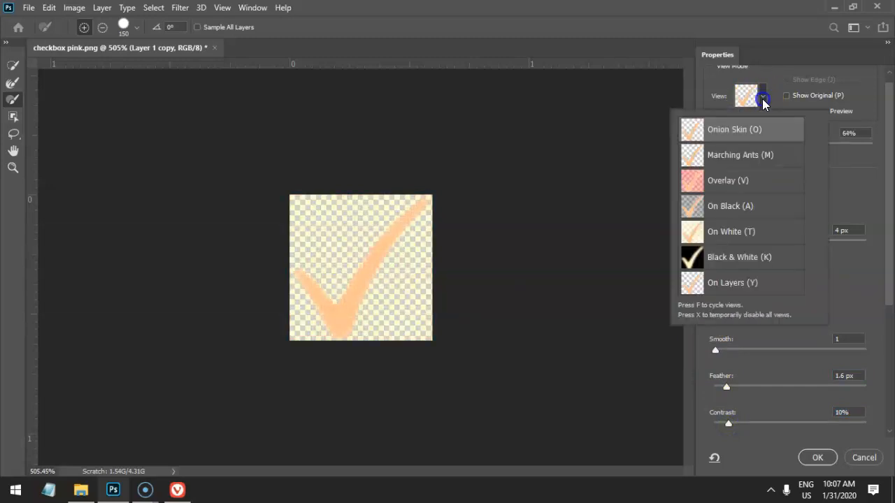
{"action": "left_click", "coordinate": [717, 260]}
{"action": "left_click", "coordinate": [846, 140]}
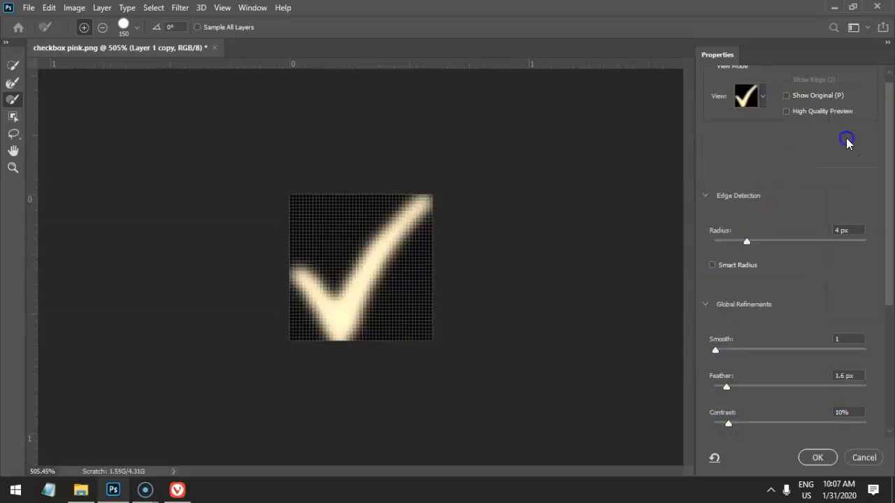
Set Radius 0 px, Smooth 1, Feather 1.0 px, Contrast 6%, and apply with OK.
{"action": "left_click_drag", "start_coordinate": [748, 243], "coordinate": [737, 245]}
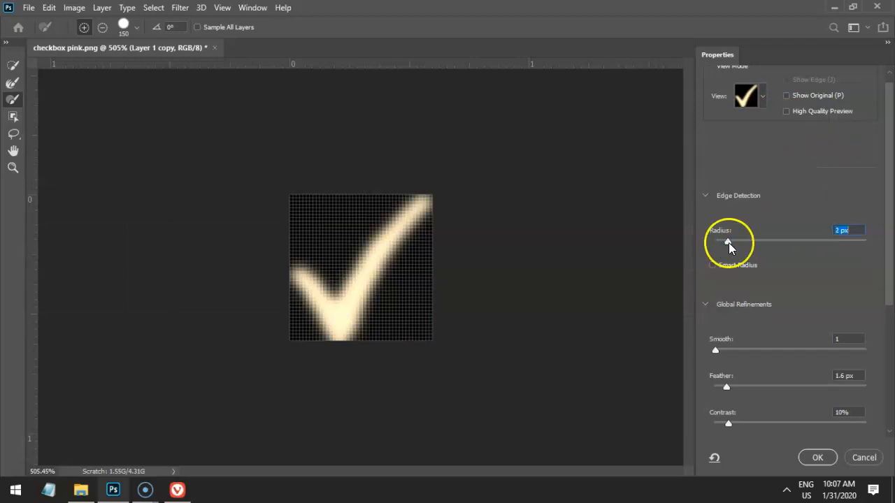
{"action": "left_click", "coordinate": [727, 345]}
{"action": "left_click_drag", "start_coordinate": [715, 355], "coordinate": [713, 356]}
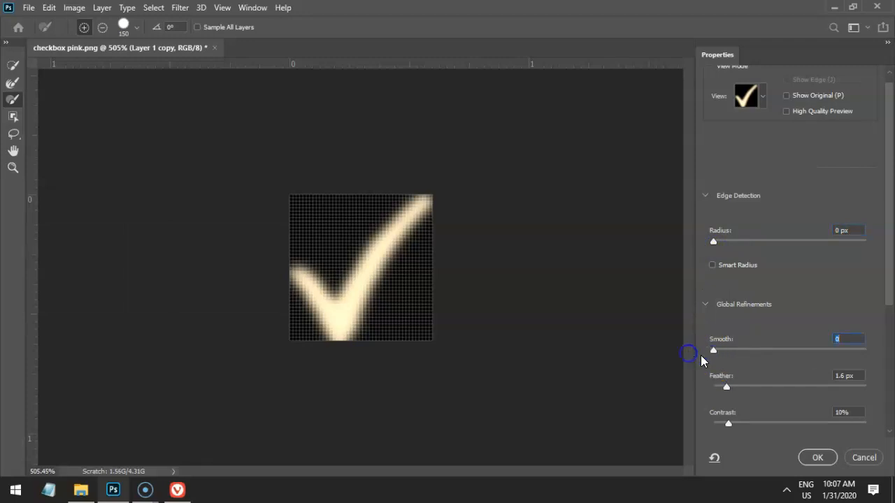
{"action": "left_click_drag", "start_coordinate": [727, 386], "coordinate": [723, 392]}
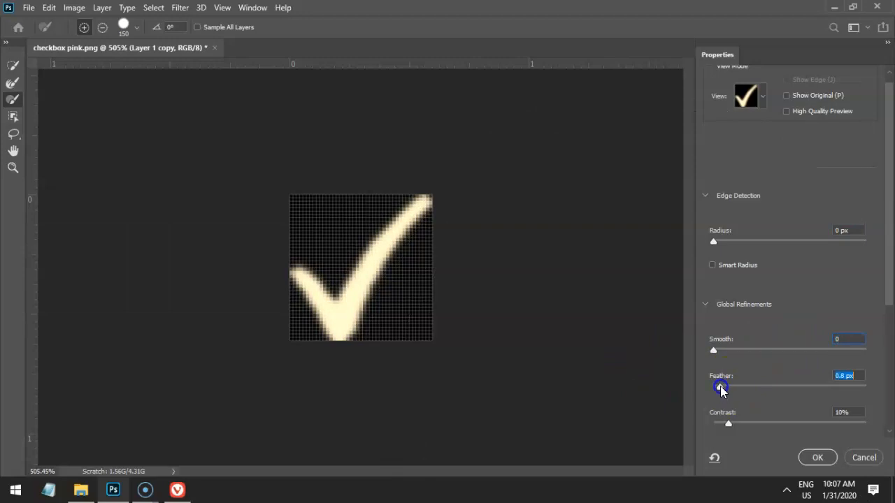
{"action": "left_click_drag", "start_coordinate": [720, 389], "coordinate": [723, 391]}
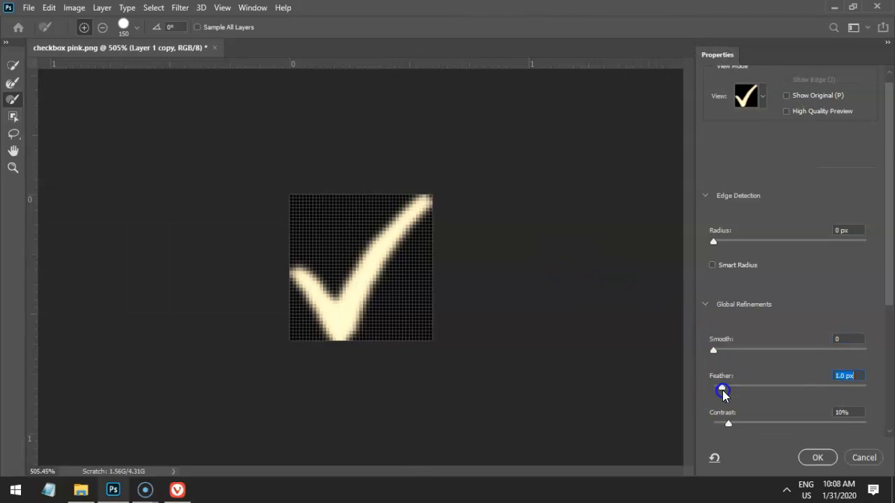
{"action": "left_click_drag", "start_coordinate": [713, 351], "coordinate": [715, 355]}
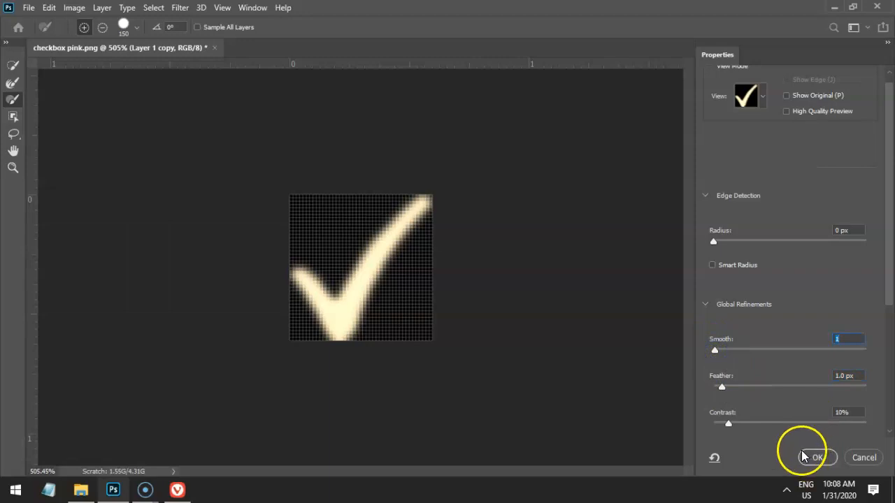
{"action": "left_click_drag", "start_coordinate": [723, 429], "coordinate": [746, 425]}
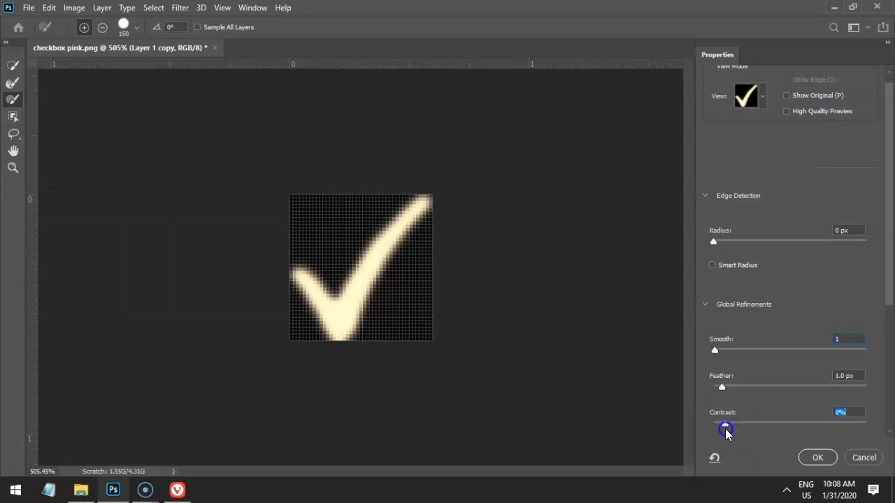
{"action": "left_click", "coordinate": [816, 457]}
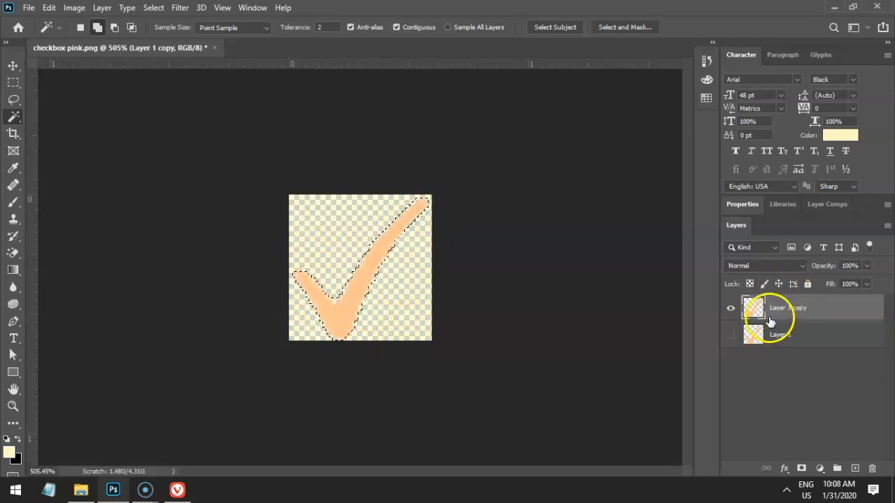
Fill the checkmark selection with the custom colour #ff0b46.
{"action": "key", "text": "shift+F5"}
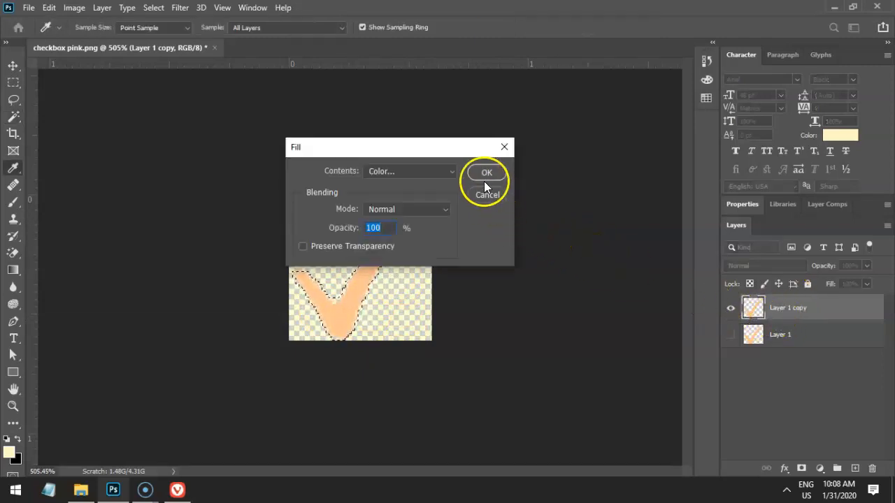
{"action": "left_click", "coordinate": [432, 172]}
{"action": "left_click", "coordinate": [405, 206]}
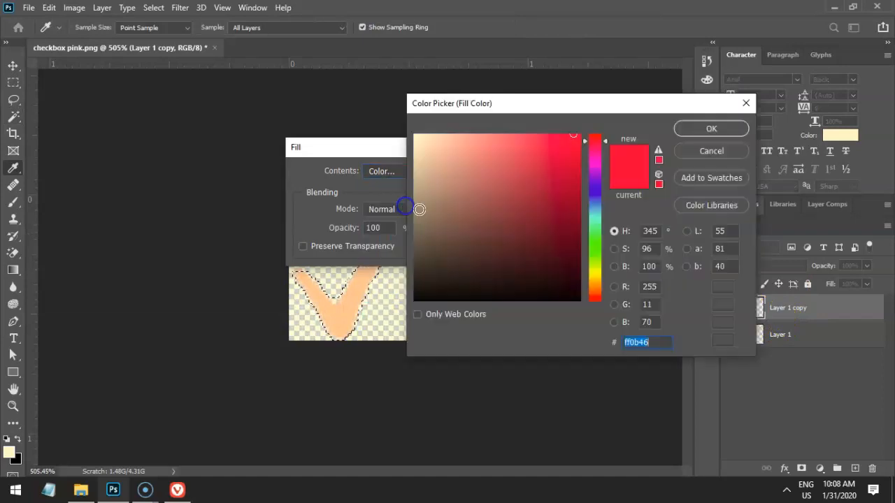
{"action": "left_click", "coordinate": [709, 133]}
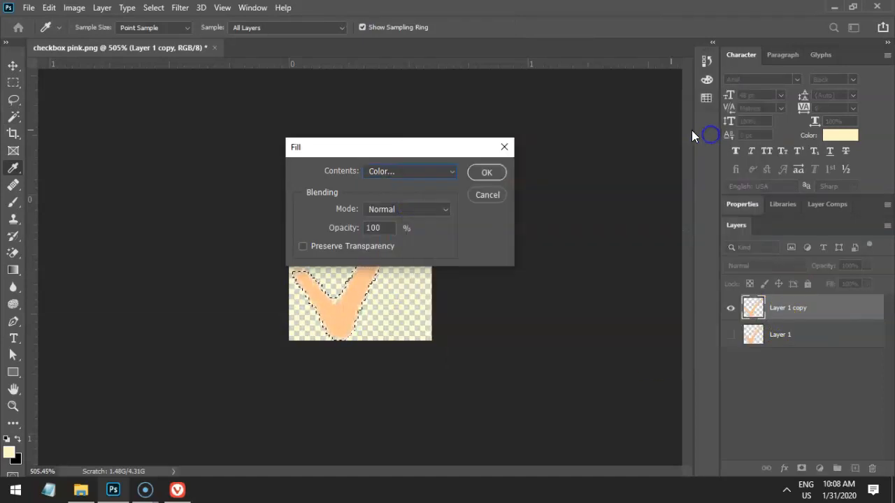
{"action": "left_click", "coordinate": [488, 174]}
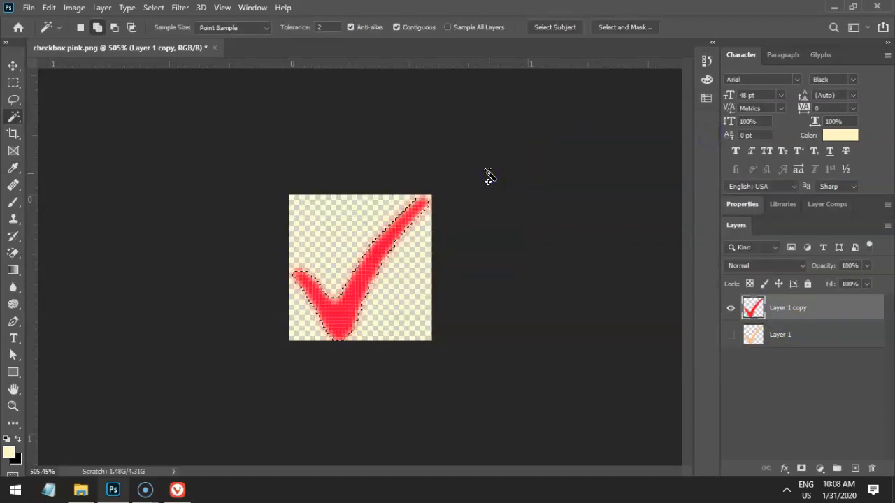
Switch to the Move tool, deselect with Ctrl+D, and zoom to 100%.
{"action": "left_click", "coordinate": [13, 66]}
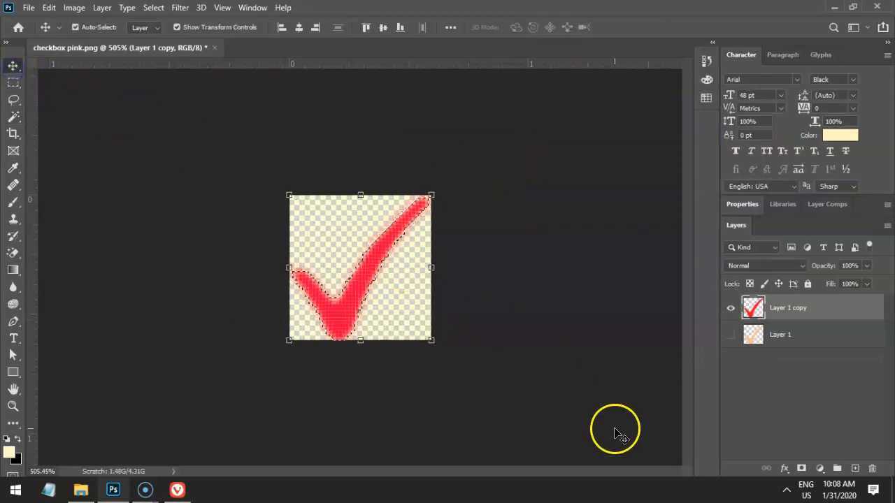
{"action": "left_click", "coordinate": [753, 393]}
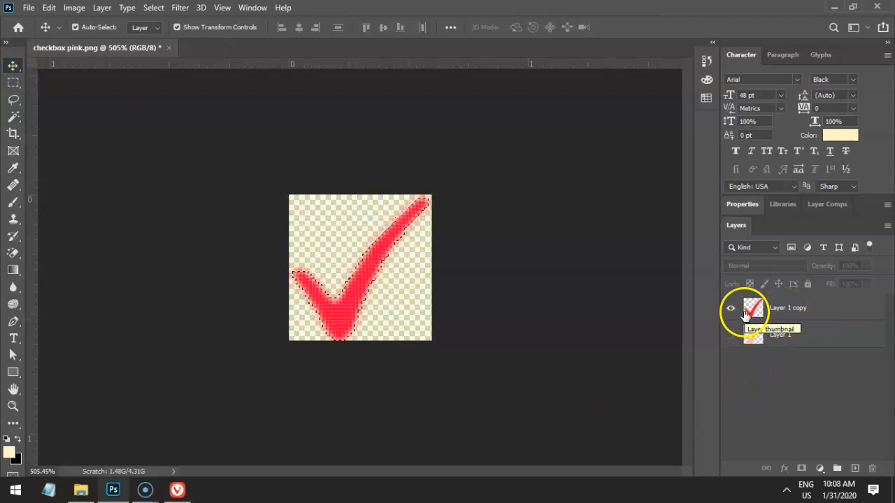
{"action": "key", "text": "ctrl+d"}
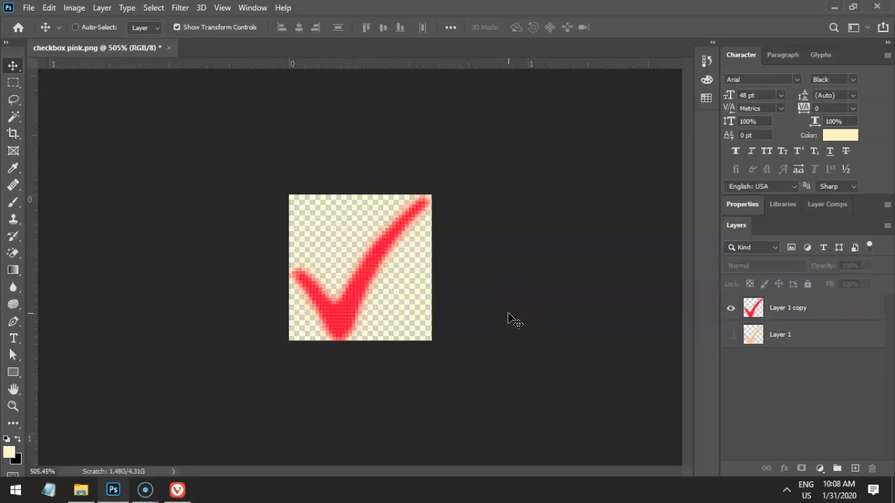
{"action": "scroll", "coordinate": [515, 321], "scroll_direction": "up", "scroll_amount": 5}
{"action": "key", "text": "ctrl+1"}
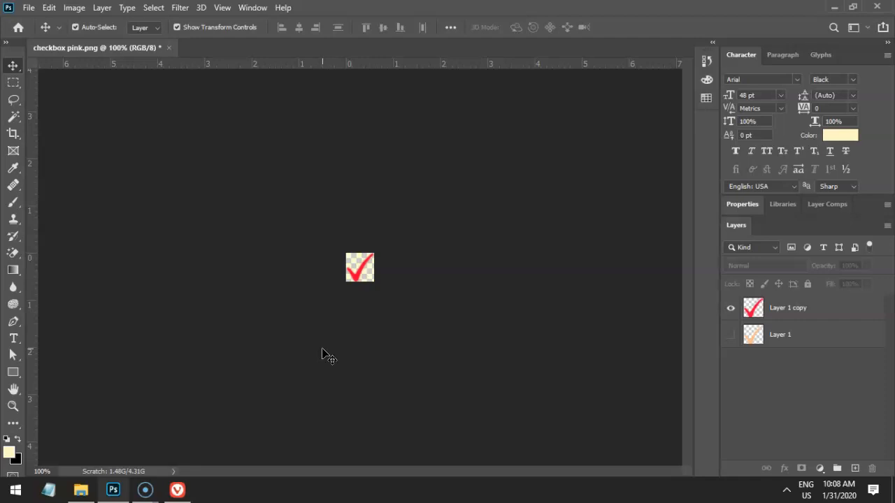
{"action": "left_click", "coordinate": [49, 7]}
{"action": "left_click", "coordinate": [28, 8]}
{"action": "mouse_move", "coordinate": [76, 211]}
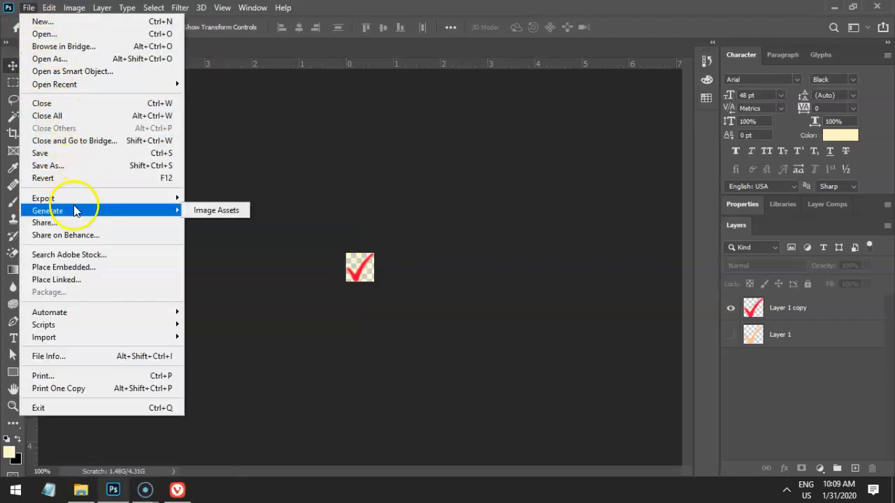
{"action": "mouse_move", "coordinate": [156, 199]}
{"action": "left_click", "coordinate": [211, 209]}
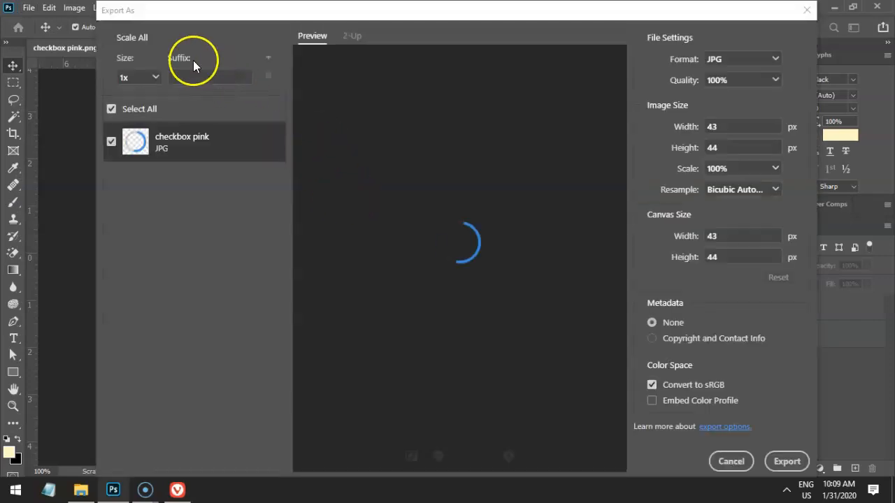
{"action": "left_click", "coordinate": [806, 11]}
{"action": "left_click", "coordinate": [29, 7]}
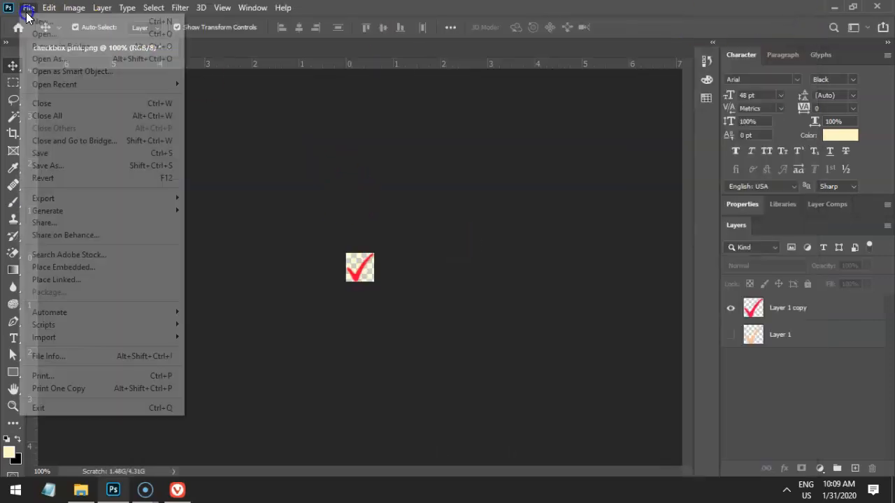
{"action": "mouse_move", "coordinate": [61, 202]}
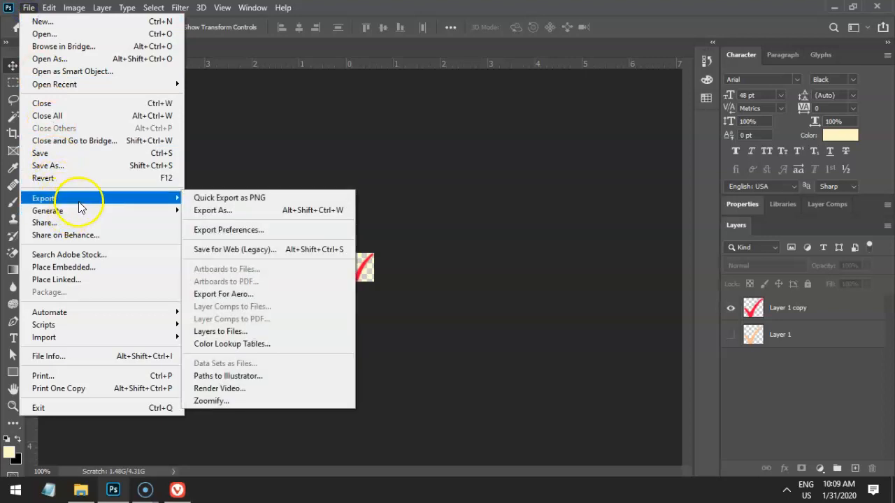
{"action": "left_click", "coordinate": [238, 203]}
Save As the pink checkmark image as check_reddish.png in the Assets folder.
{"action": "key", "text": "ctrl+shift+s"}
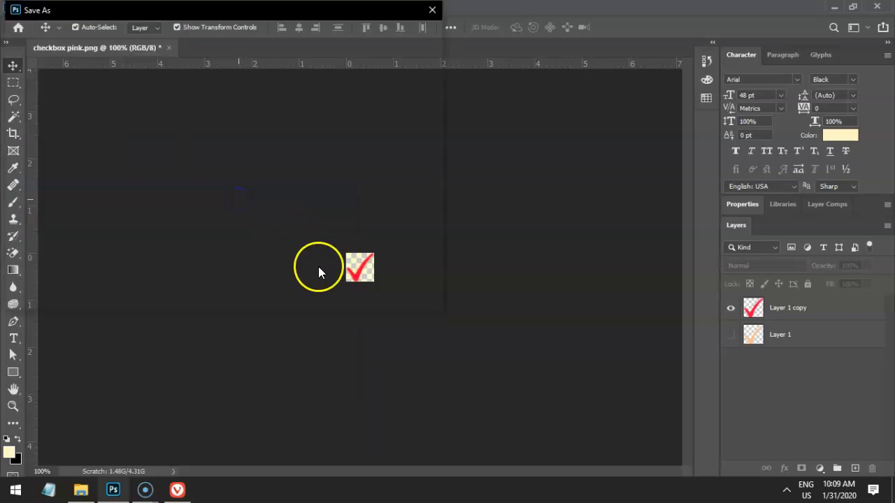
{"action": "left_click", "coordinate": [162, 246]}
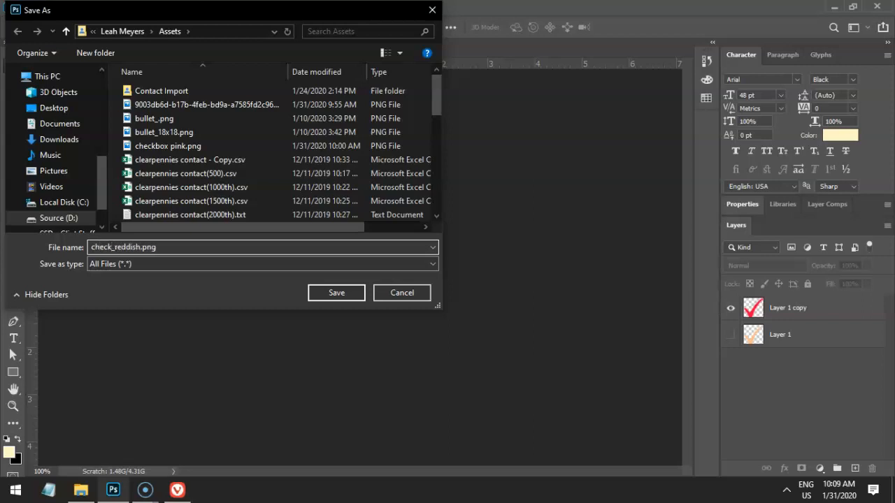
{"action": "left_click_drag", "start_coordinate": [242, 25], "coordinate": [615, 52]}
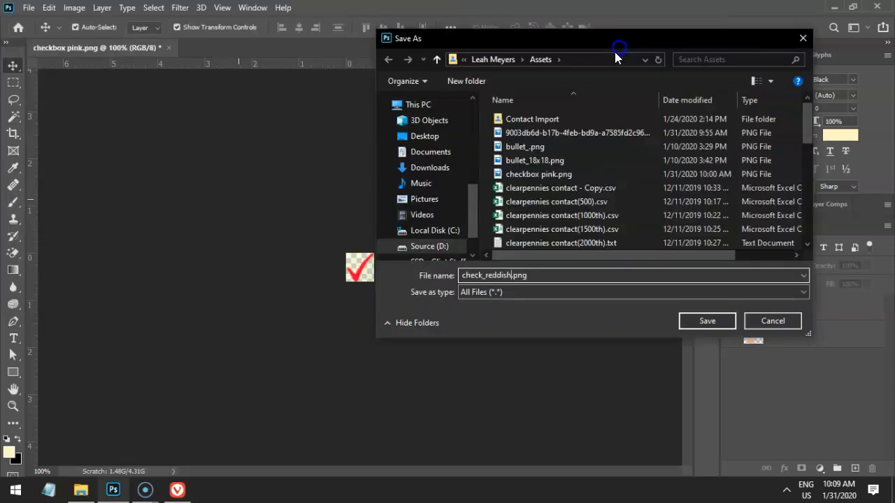
{"action": "left_click", "coordinate": [696, 323]}
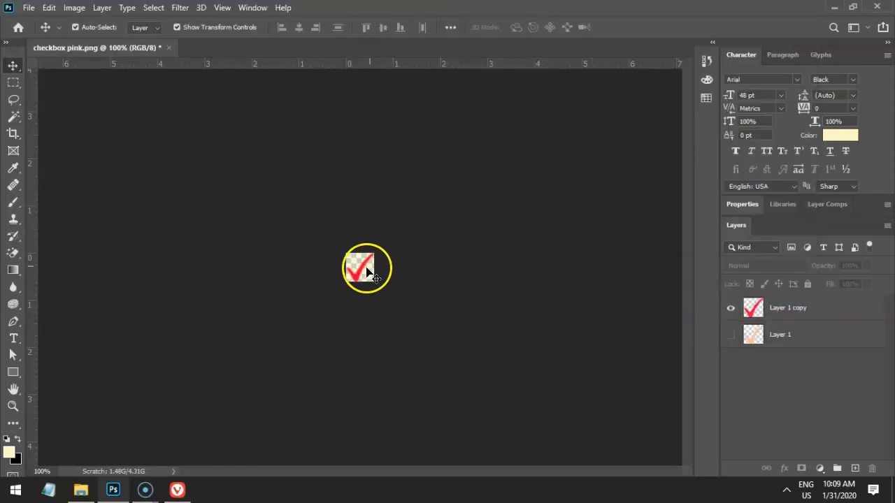
Switch to Vivaldi, open a new tab, and load app.kajabi.com after fixing typos.
{"action": "left_click", "coordinate": [179, 491]}
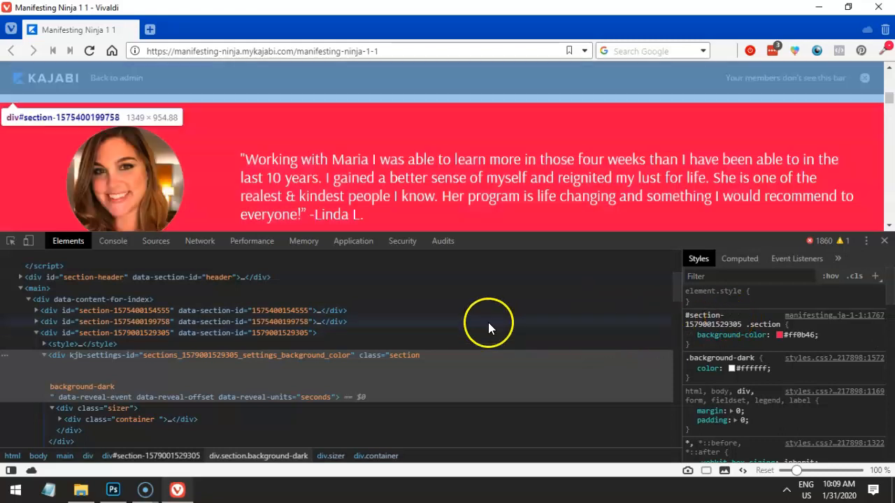
{"action": "scroll", "coordinate": [450, 189], "scroll_direction": "down", "scroll_amount": 1}
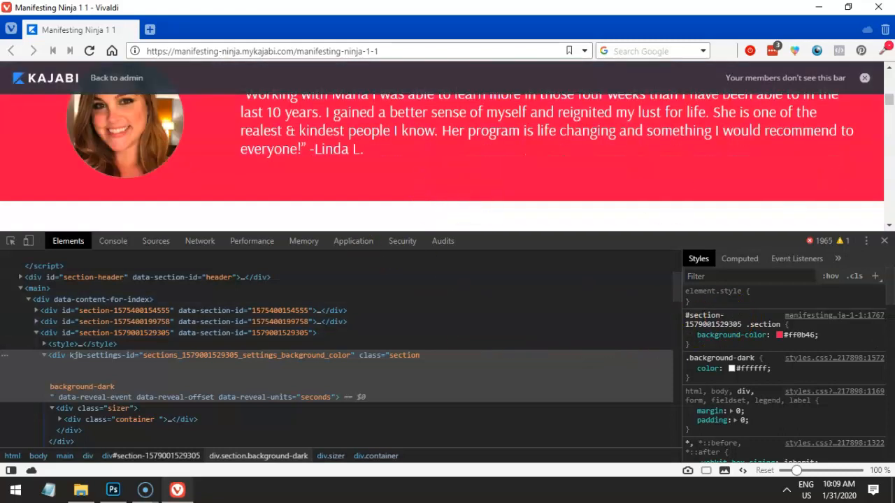
{"action": "left_click", "coordinate": [150, 29]}
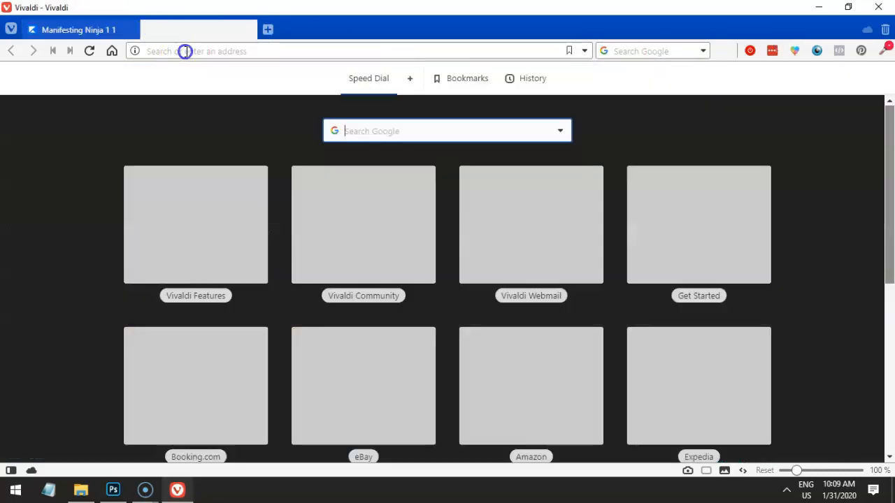
{"action": "left_click", "coordinate": [186, 51]}
{"action": "type", "text": "app."}
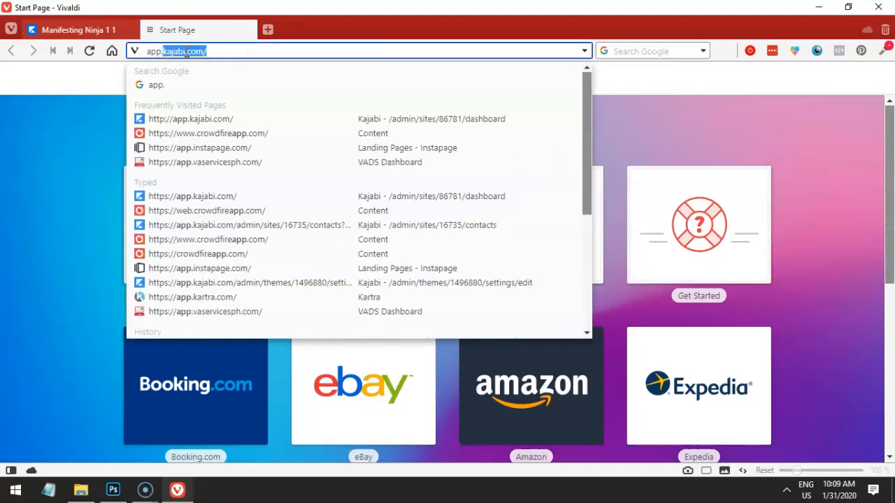
{"action": "type", "text": "kajaib"}
{"action": "key", "text": "BackSpace"}
{"action": "key", "text": "BackSpace"}
{"action": "type", "text": "bi.kcom"}
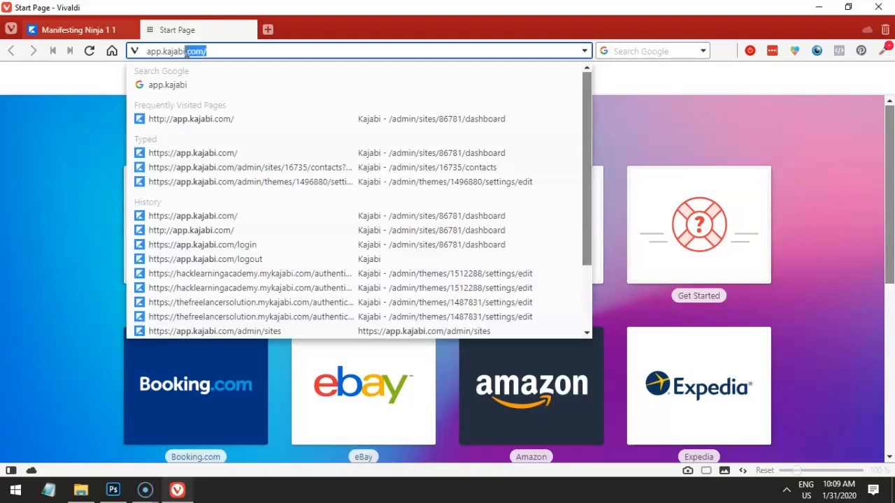
{"action": "key", "text": "BackSpace"}
{"action": "key", "text": "BackSpace"}
{"action": "type", "text": "com"}
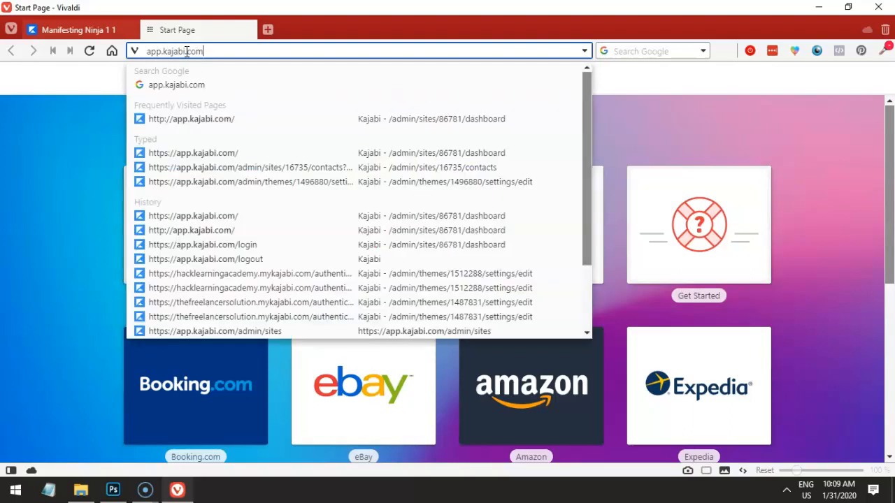
{"action": "key", "text": "Return"}
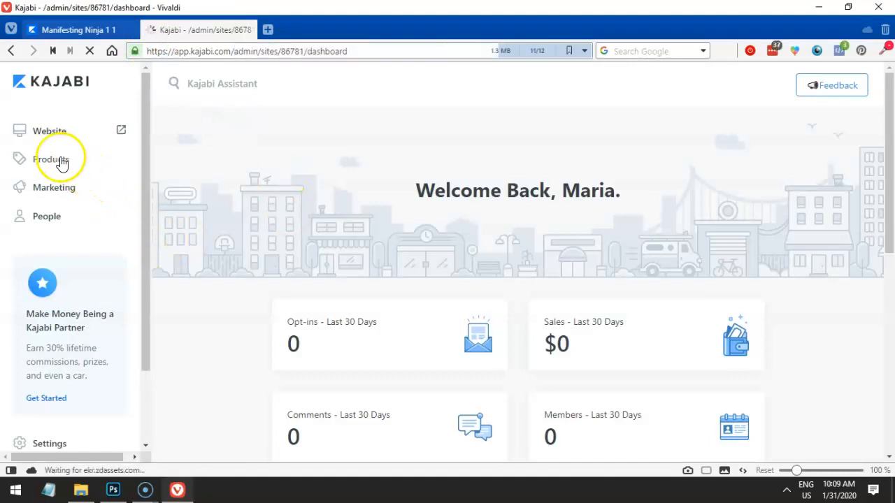
Under Website > Pages, customize Manifesting Ninja 1 1, then switch to its live page tab.
{"action": "left_click", "coordinate": [58, 140]}
{"action": "left_click", "coordinate": [50, 177]}
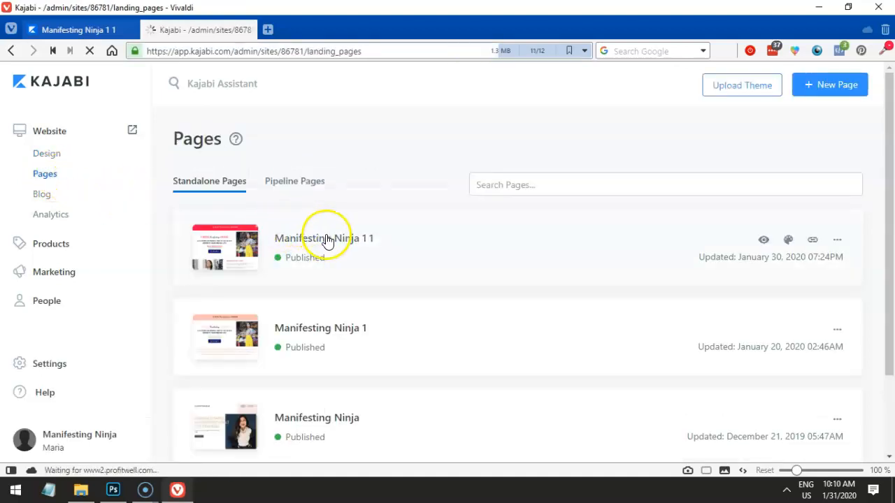
{"action": "left_click", "coordinate": [790, 244]}
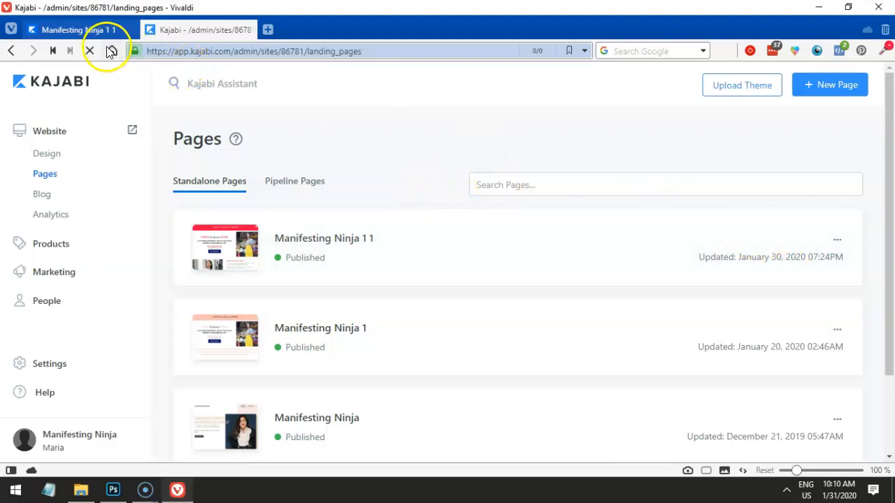
{"action": "left_click", "coordinate": [78, 30]}
Inspect the checkmark beside Becoming, select its li::before element, then return to the theme editor.
{"action": "left_click", "coordinate": [882, 240]}
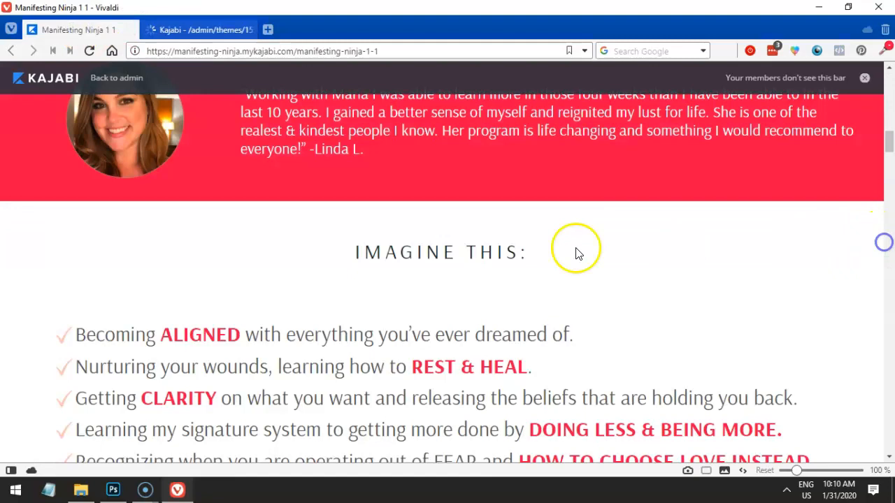
{"action": "scroll", "coordinate": [126, 210], "scroll_direction": "down", "scroll_amount": 2}
{"action": "left_click", "coordinate": [68, 204]}
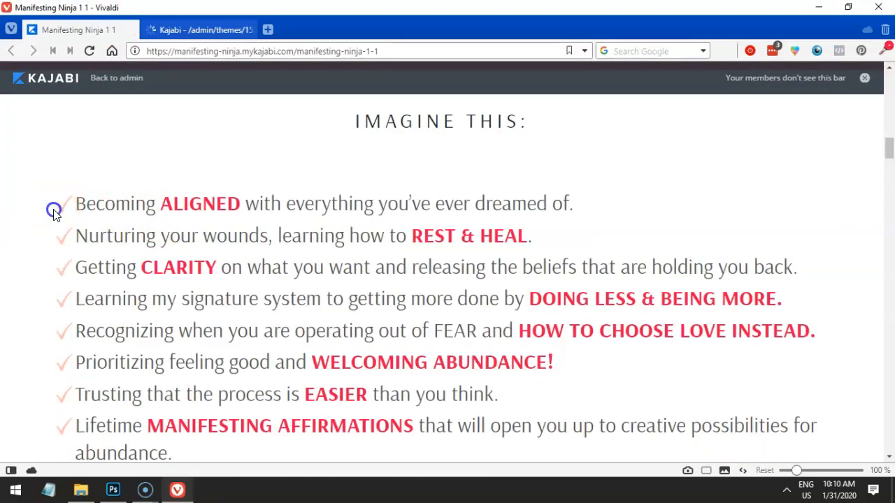
{"action": "right_click", "coordinate": [64, 211]}
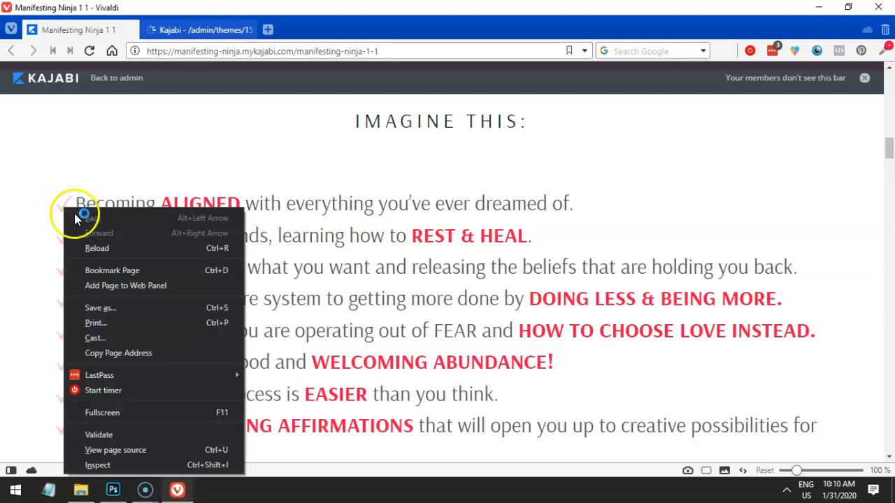
{"action": "left_click", "coordinate": [92, 465]}
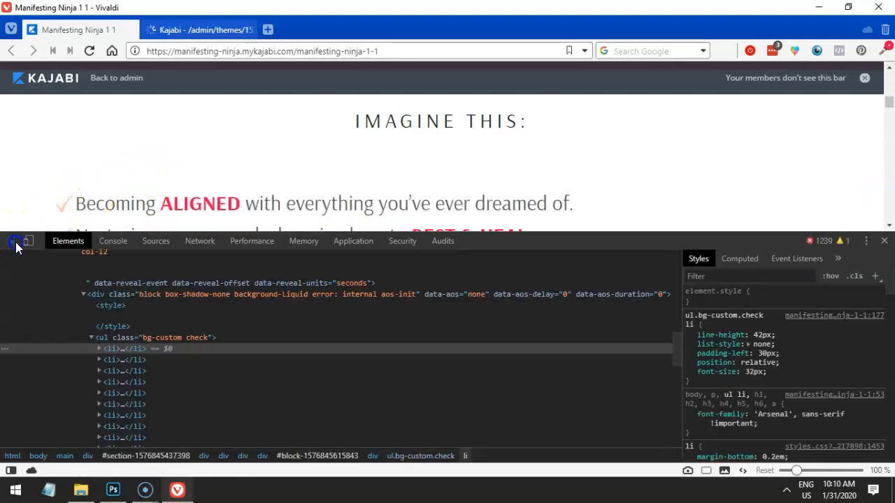
{"action": "left_click", "coordinate": [65, 212]}
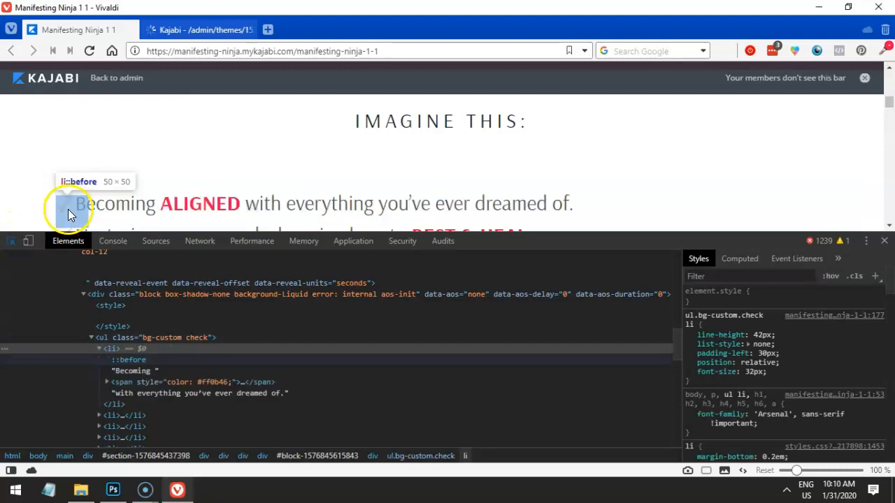
{"action": "left_click", "coordinate": [67, 204]}
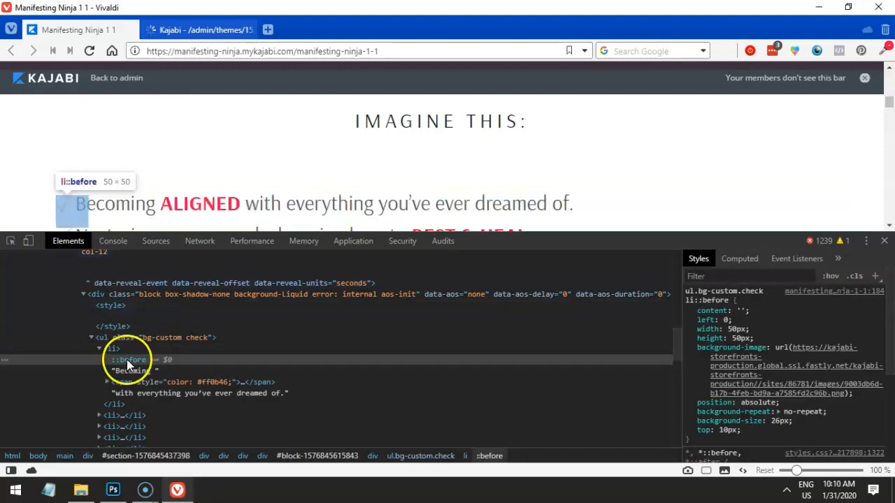
{"action": "left_click", "coordinate": [730, 300]}
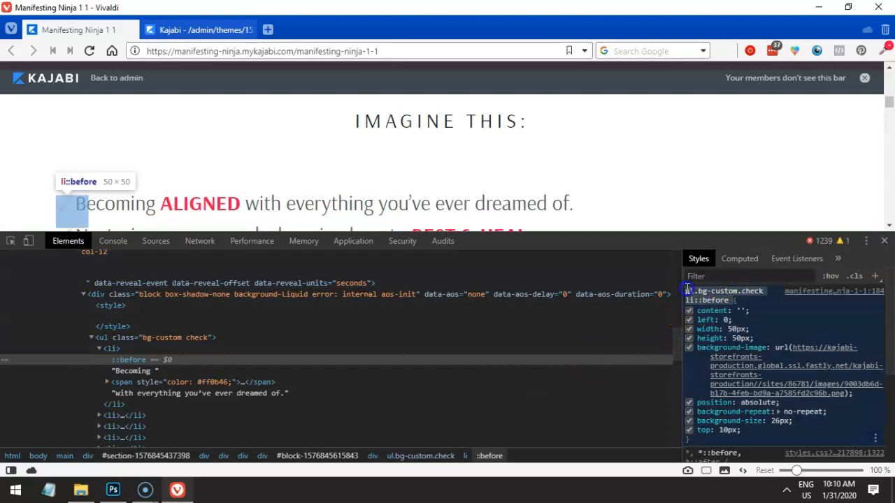
{"action": "left_click", "coordinate": [216, 30]}
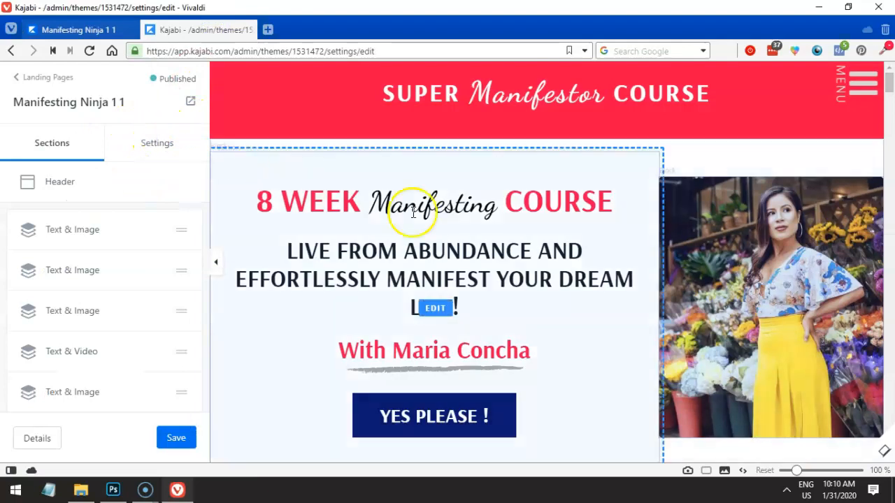
Open the landing page's Settings > Custom Code and drag the CSS Code box taller.
{"action": "scroll", "coordinate": [410, 210], "scroll_direction": "down", "scroll_amount": 2}
{"action": "left_click", "coordinate": [151, 153]}
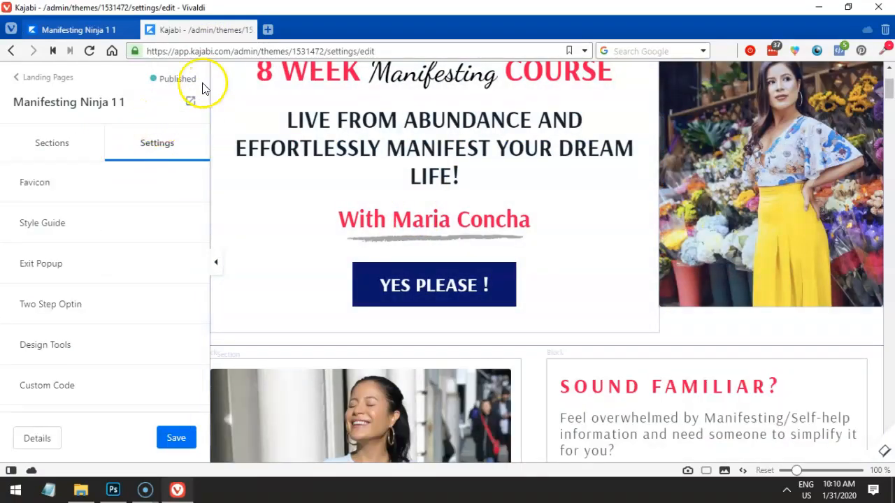
{"action": "scroll", "coordinate": [104, 334], "scroll_direction": "down", "scroll_amount": 1}
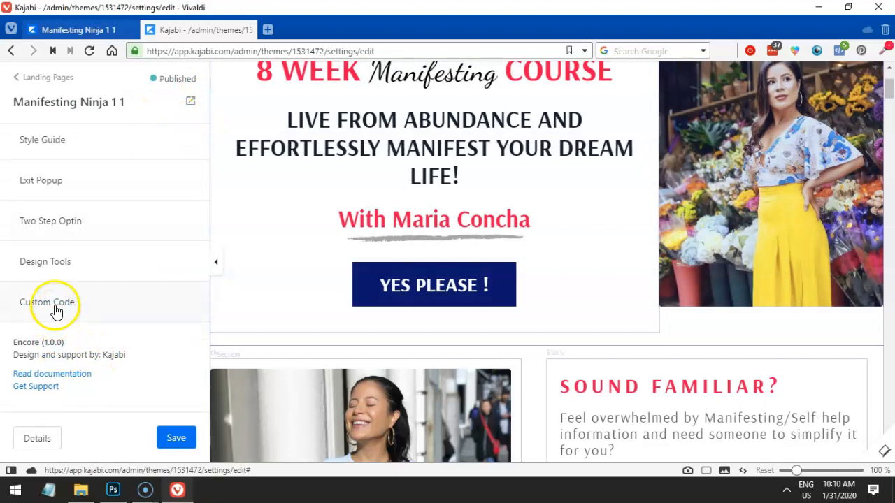
{"action": "left_click", "coordinate": [105, 292]}
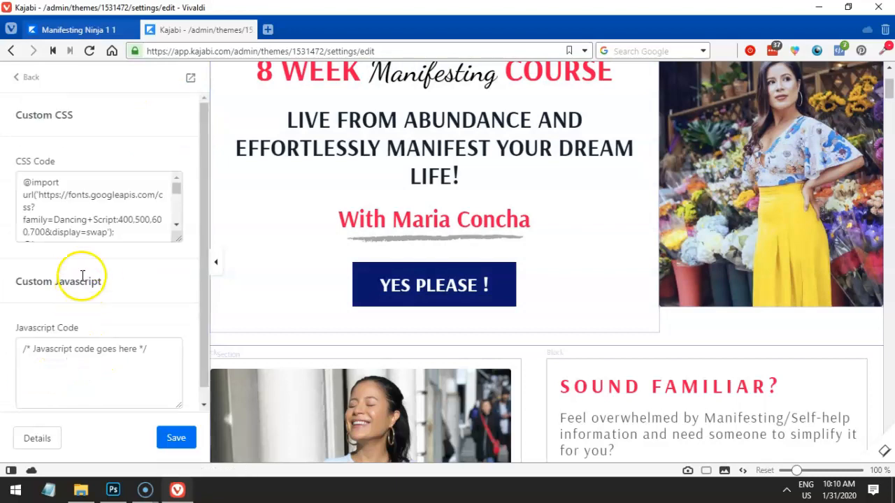
{"action": "left_click_drag", "start_coordinate": [175, 245], "coordinate": [178, 327]}
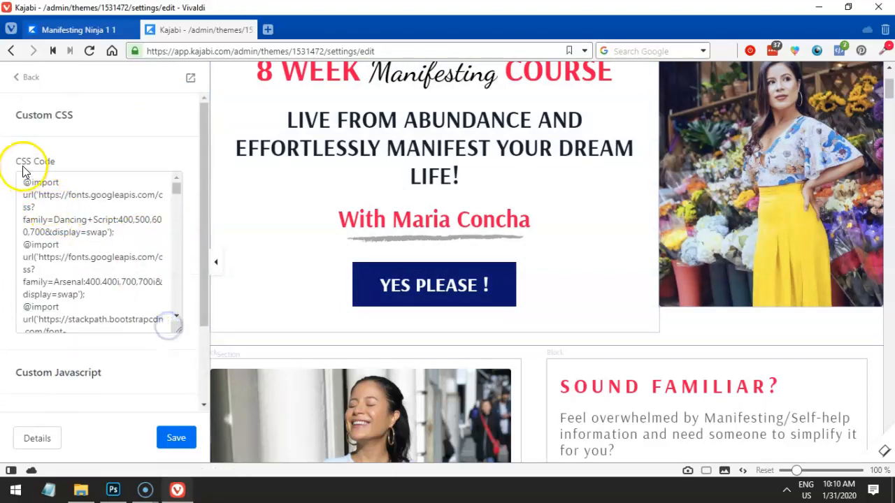
Select all the custom CSS, open page search, and return to the live page's inspector.
{"action": "left_click", "coordinate": [60, 204]}
{"action": "key", "text": "ctrl+a"}
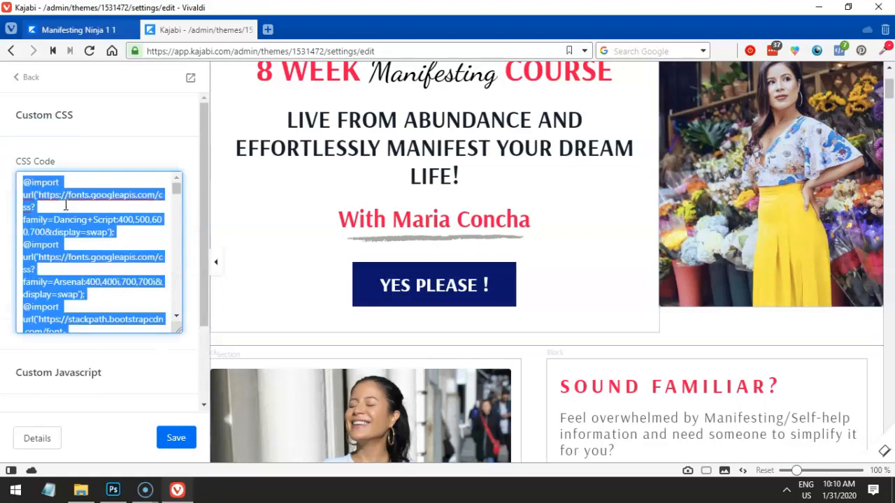
{"action": "left_click", "coordinate": [142, 147]}
{"action": "key", "text": "ctrl+f"}
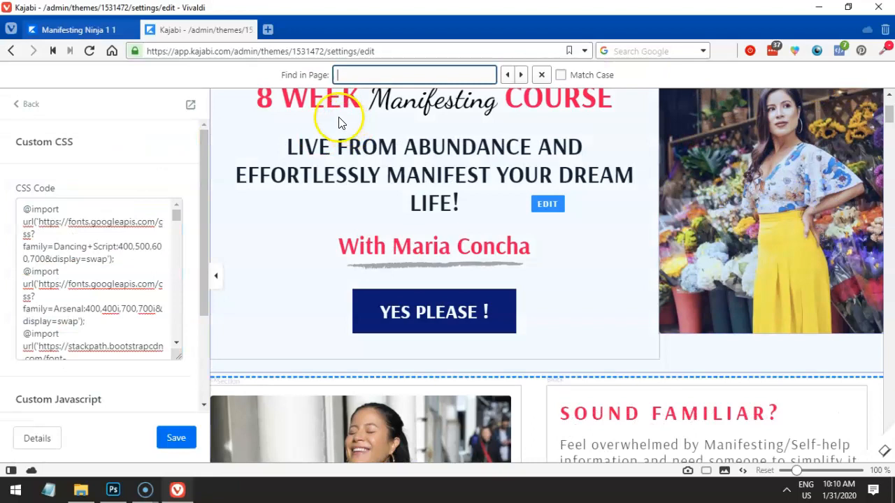
{"action": "left_click", "coordinate": [77, 30]}
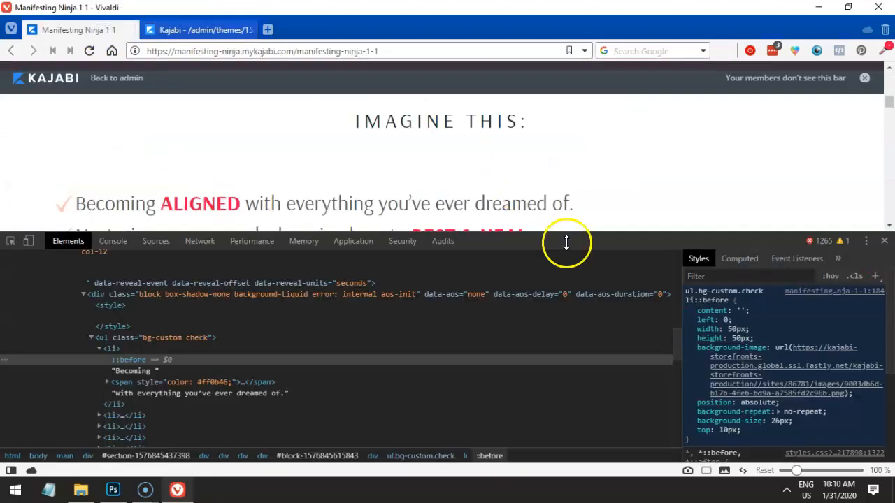
Highlight the ul.bg-custom.check li::before selector, then begin a new declaration at the rule's top.
{"action": "left_click", "coordinate": [733, 300]}
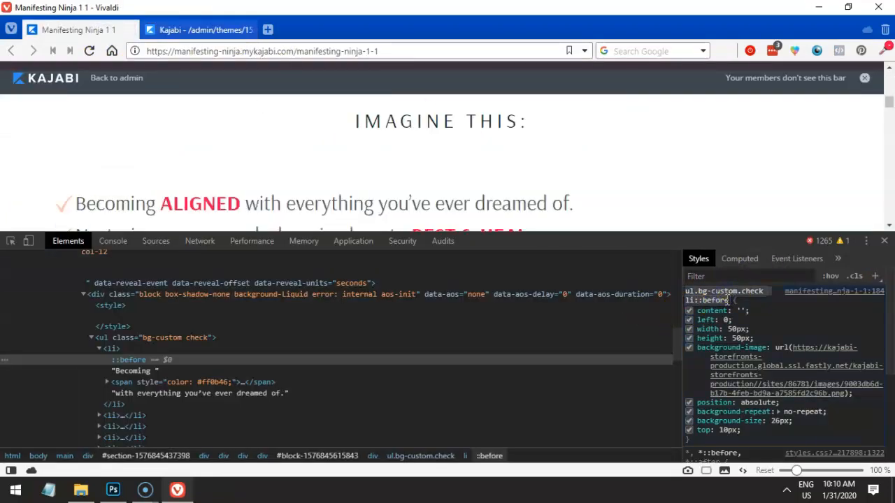
{"action": "left_click", "coordinate": [727, 300]}
{"action": "left_click_drag", "start_coordinate": [728, 300], "coordinate": [685, 292]}
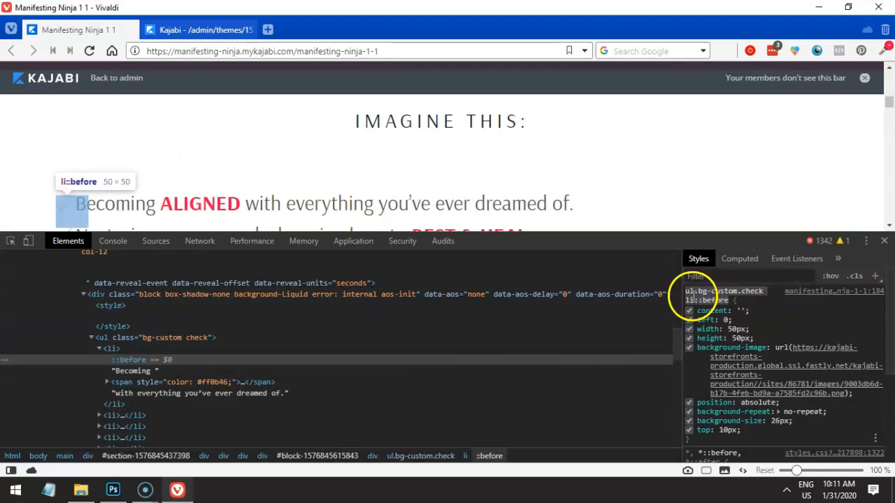
{"action": "left_click", "coordinate": [687, 292]}
{"action": "left_click", "coordinate": [716, 297]}
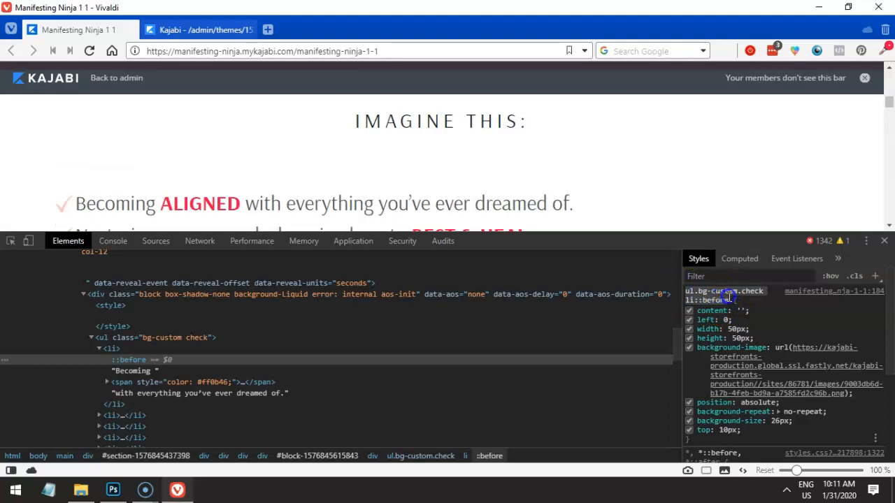
{"action": "left_click", "coordinate": [269, 30]}
In a new tab, go to codecademy.com via the address bar.
{"action": "left_click", "coordinate": [529, 51]}
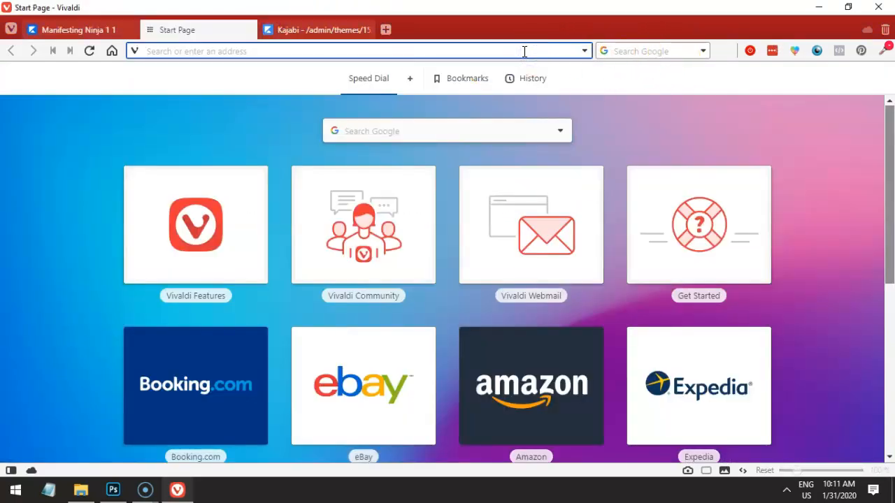
{"action": "type", "text": "w3"}
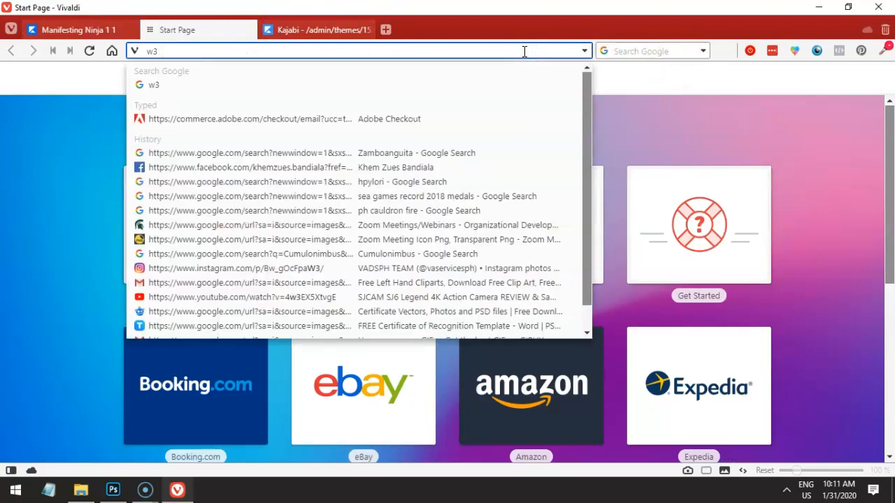
{"action": "key", "text": "BackSpace"}
{"action": "key", "text": "BackSpace"}
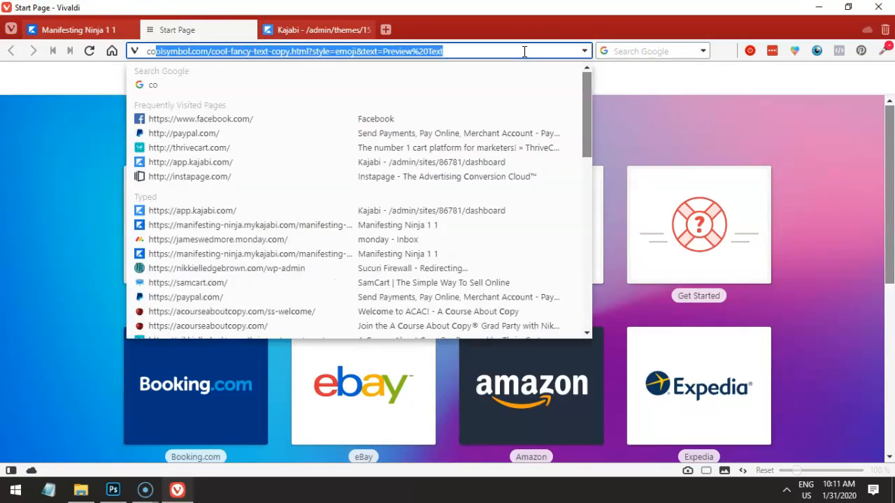
{"action": "type", "text": "code"}
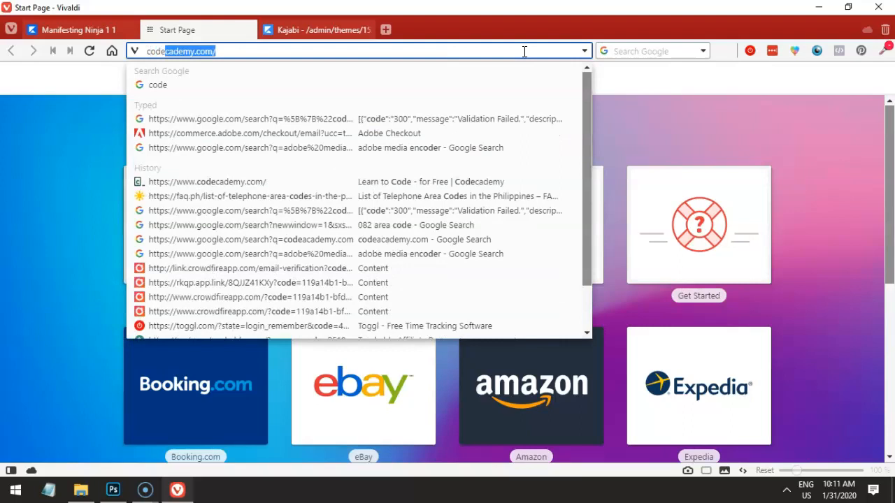
{"action": "key", "text": "Return"}
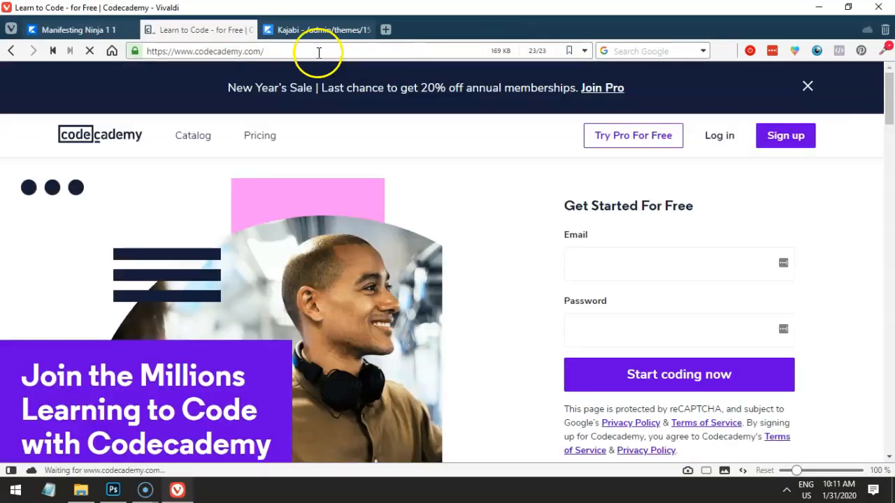
{"action": "left_click_drag", "start_coordinate": [890, 105], "coordinate": [879, 439]}
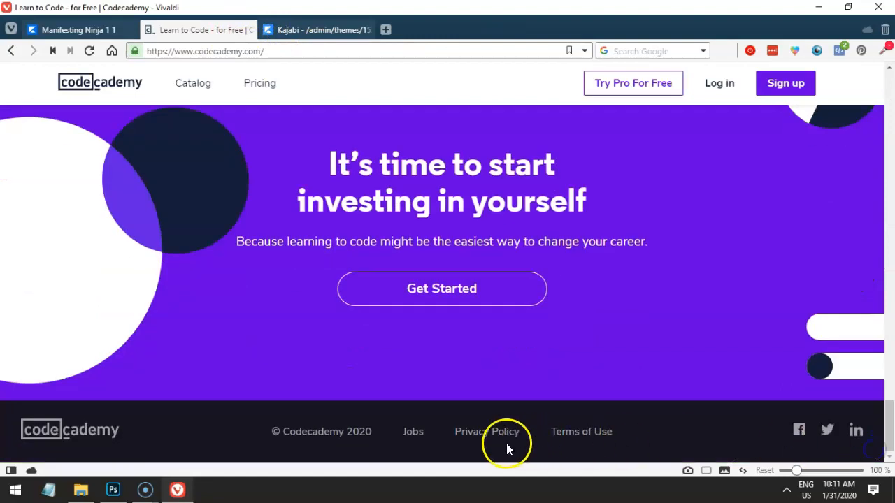
{"action": "scroll", "coordinate": [737, 336], "scroll_direction": "up", "scroll_amount": 3}
Open the Codecademy Full Catalog and highlight the HTML & CSS entry under By Language.
{"action": "left_click", "coordinate": [193, 84]}
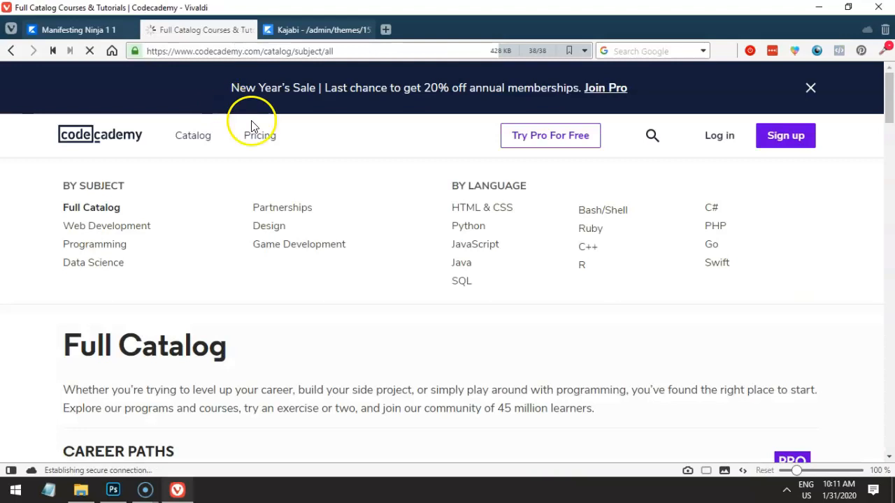
{"action": "scroll", "coordinate": [415, 205], "scroll_direction": "down", "scroll_amount": 2}
{"action": "scroll", "coordinate": [449, 194], "scroll_direction": "up", "scroll_amount": 2}
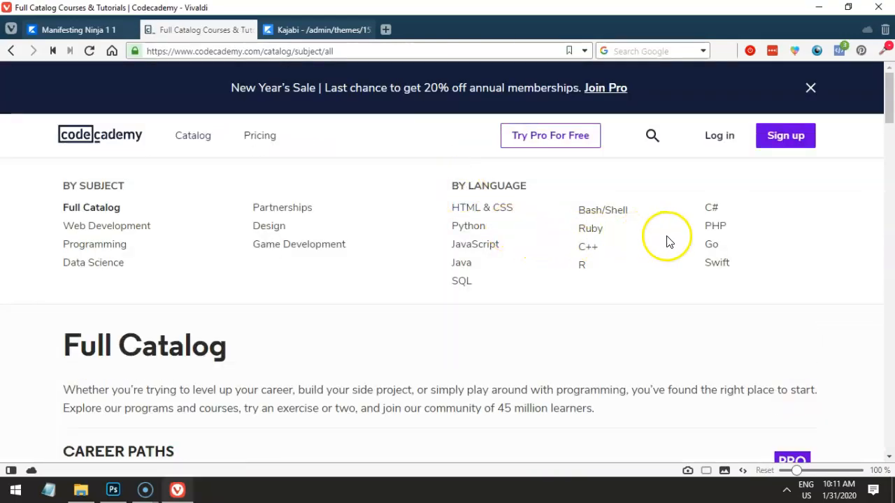
{"action": "left_click_drag", "start_coordinate": [520, 207], "coordinate": [462, 205]}
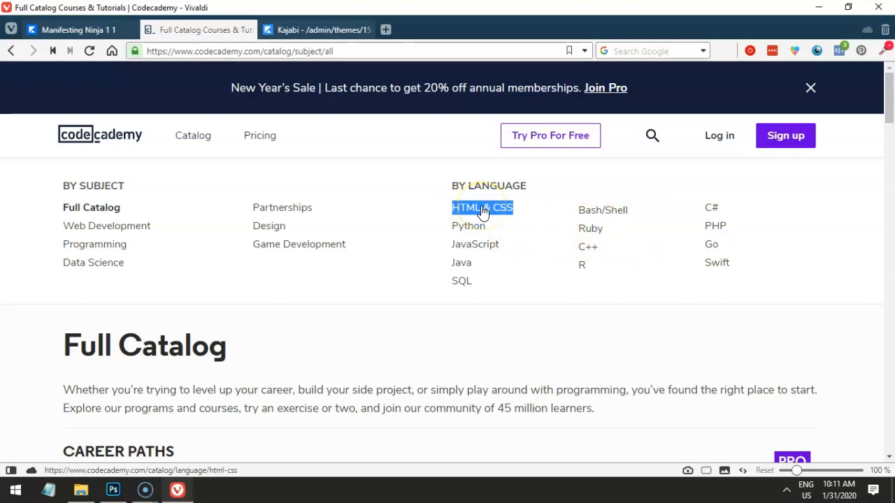
Copy the li::before checkmark selector from DevTools, then bring up Kajabi's Custom CSS theme editor.
{"action": "left_click", "coordinate": [86, 29]}
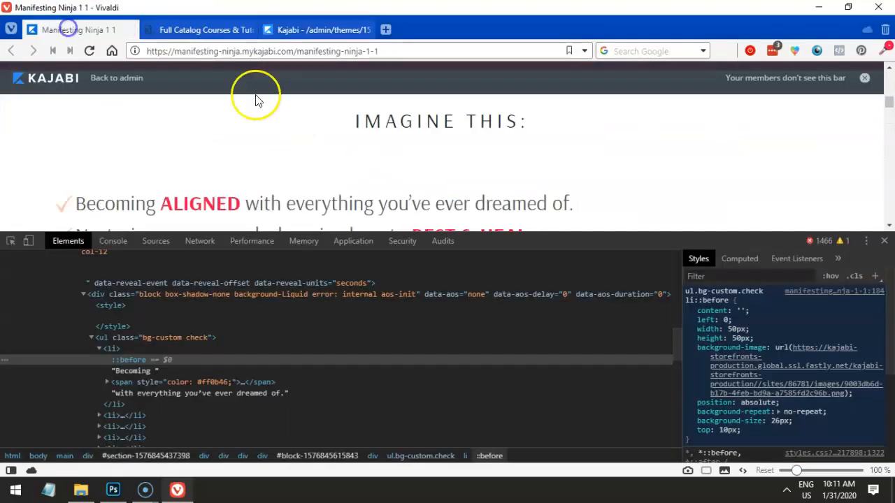
{"action": "left_click", "coordinate": [718, 294]}
{"action": "key", "text": "ctrl+c"}
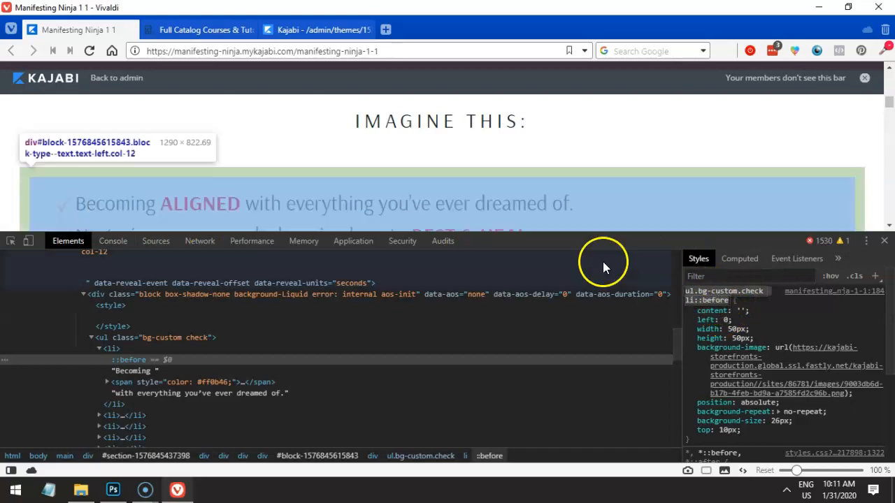
{"action": "left_click", "coordinate": [175, 30]}
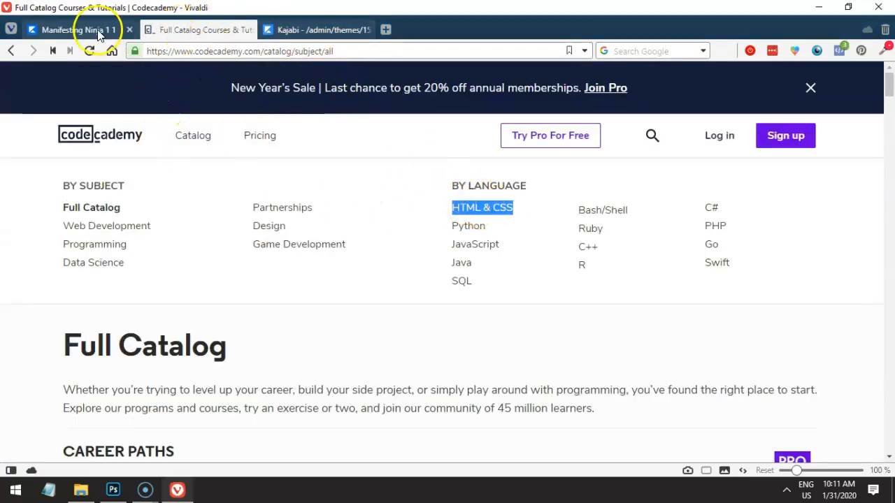
{"action": "left_click", "coordinate": [248, 52]}
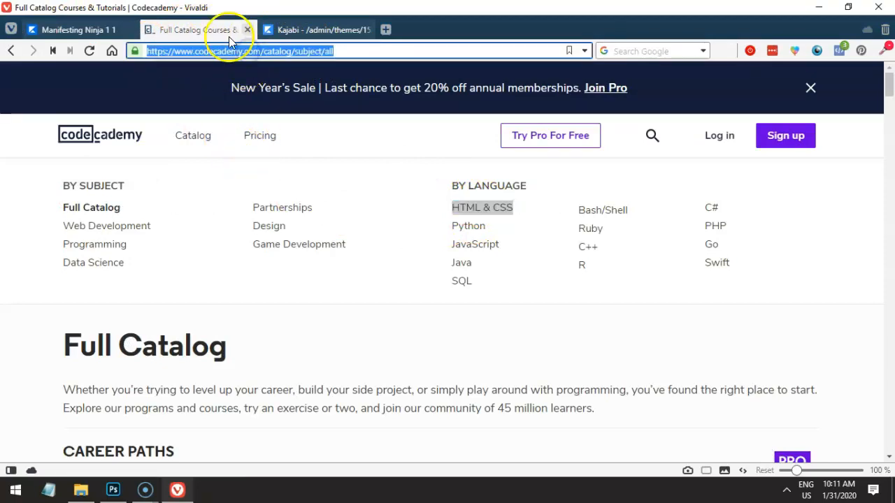
{"action": "left_click", "coordinate": [119, 29]}
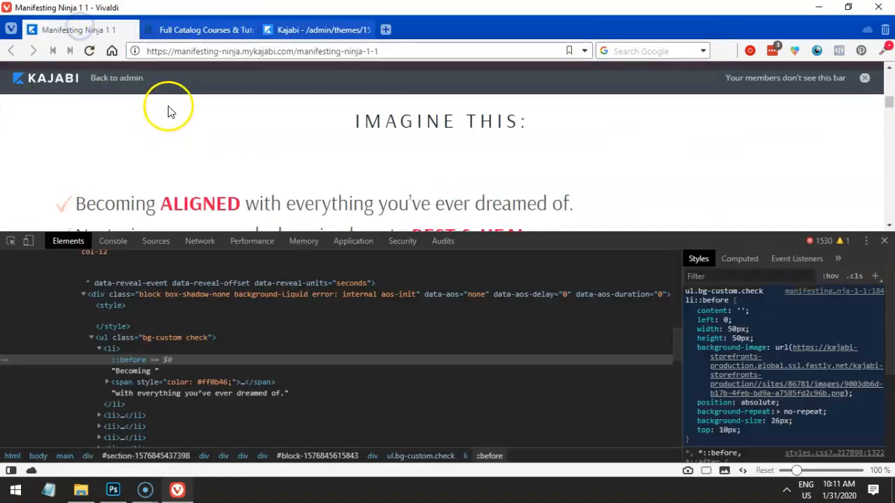
{"action": "left_click", "coordinate": [276, 31]}
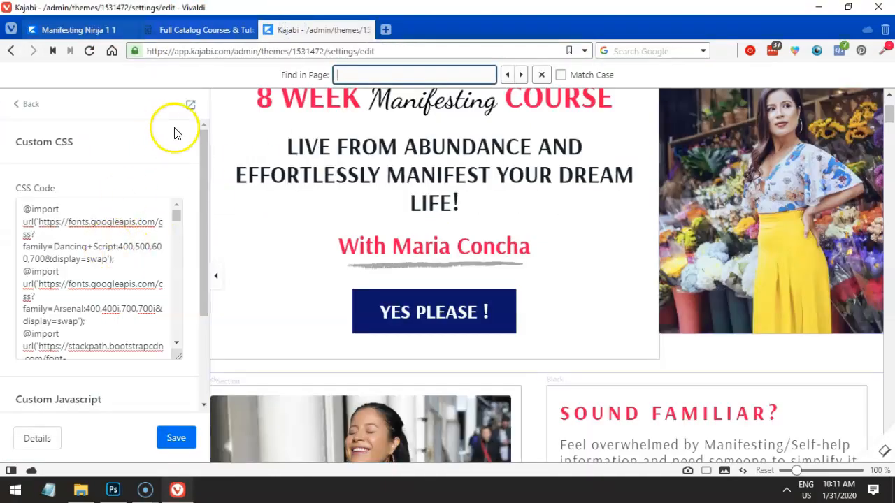
Find the ul.bg-custom.check li::before rule in the Custom CSS and select its checkmark image URL.
{"action": "left_click", "coordinate": [376, 76]}
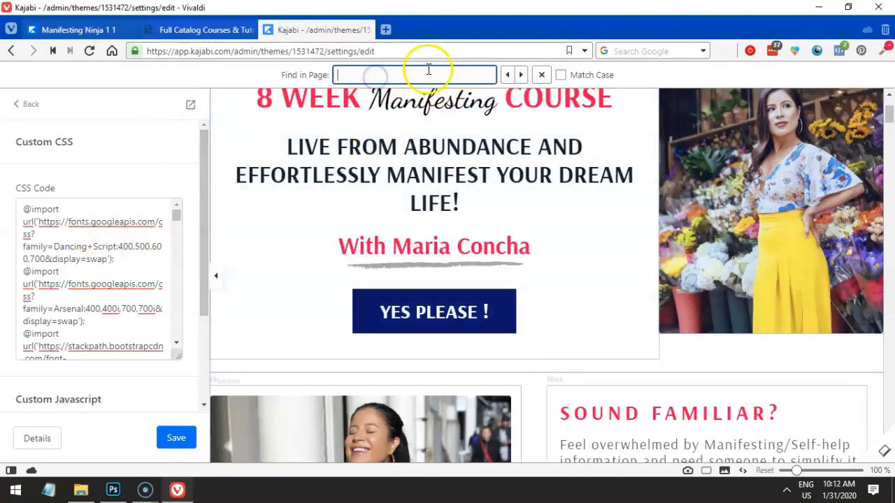
{"action": "left_click", "coordinate": [70, 30]}
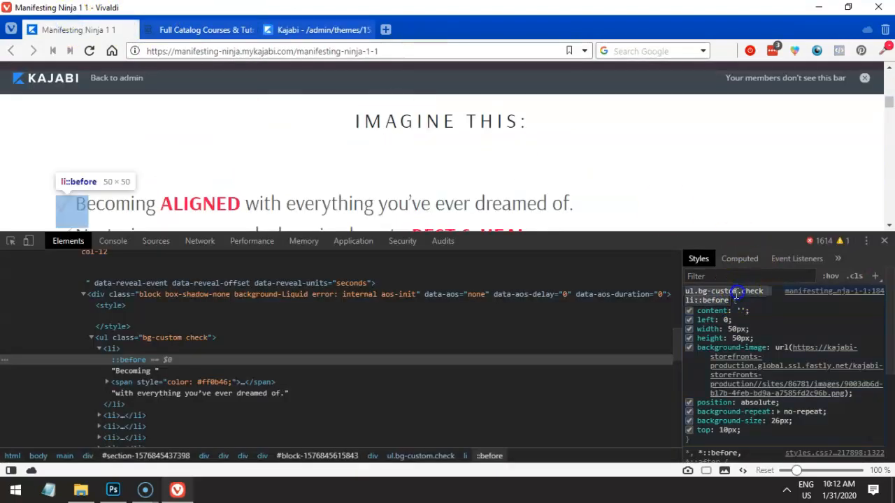
{"action": "left_click", "coordinate": [286, 29]}
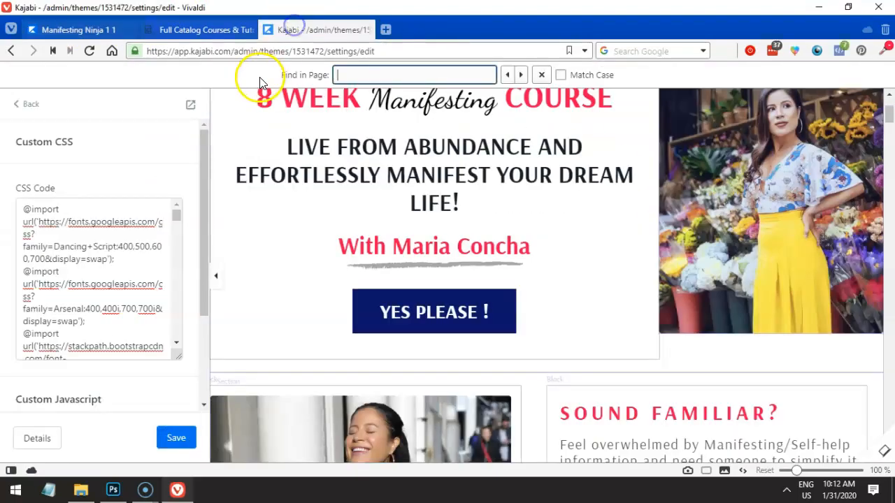
{"action": "key", "text": "ctrl+v"}
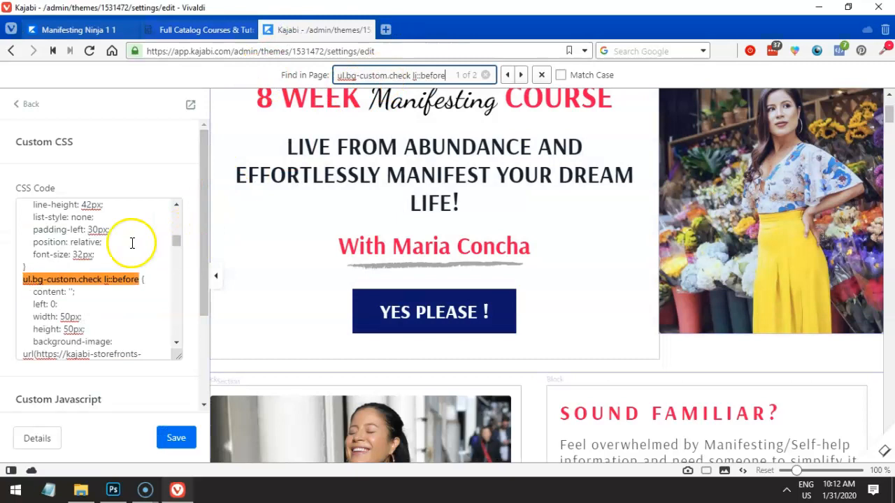
{"action": "left_click", "coordinate": [86, 273]}
{"action": "left_click_drag", "start_coordinate": [24, 280], "coordinate": [29, 282]}
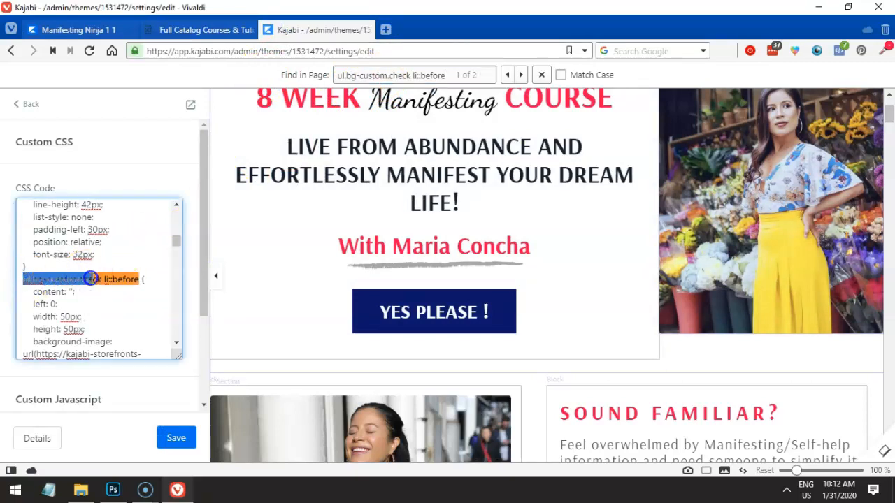
{"action": "scroll", "coordinate": [103, 279], "scroll_direction": "down", "scroll_amount": 2}
{"action": "left_click_drag", "start_coordinate": [40, 288], "coordinate": [99, 273]}
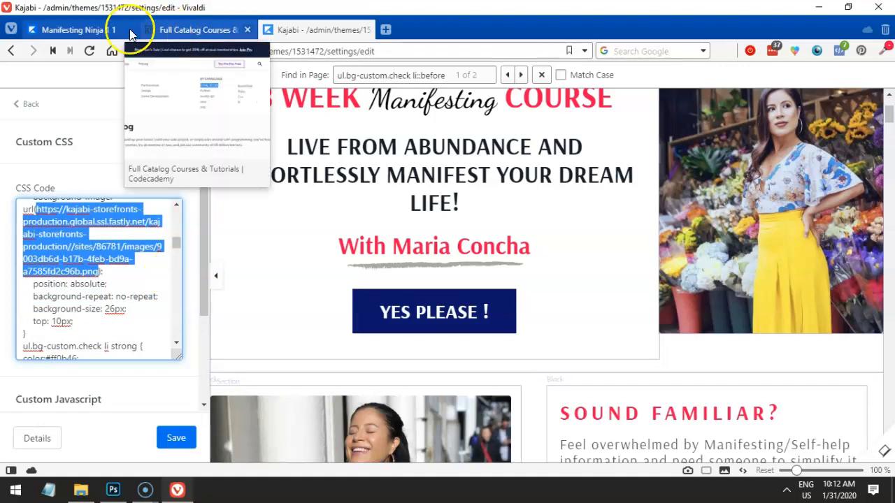
{"action": "left_click", "coordinate": [78, 30]}
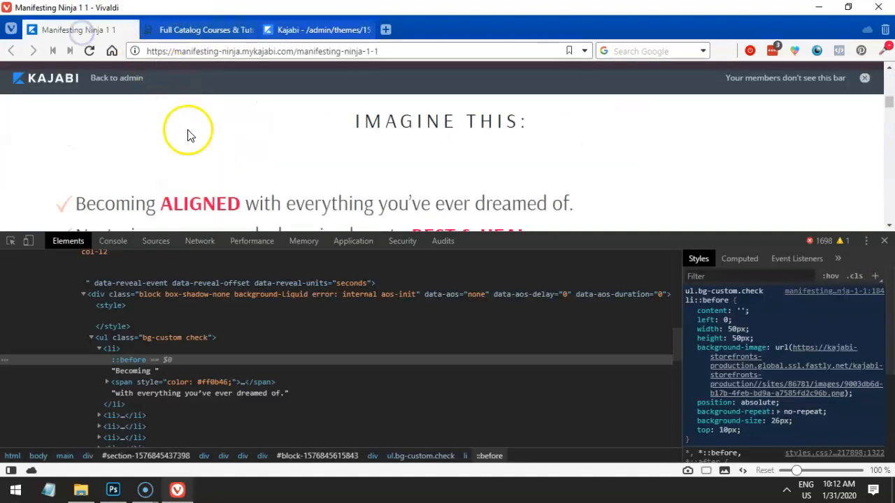
Open the Kajabi admin in a new tab, visit Landing Pages, and go to Website Design.
{"action": "left_click", "coordinate": [115, 82], "text": "ctrl"}
{"action": "left_click", "coordinate": [189, 37]}
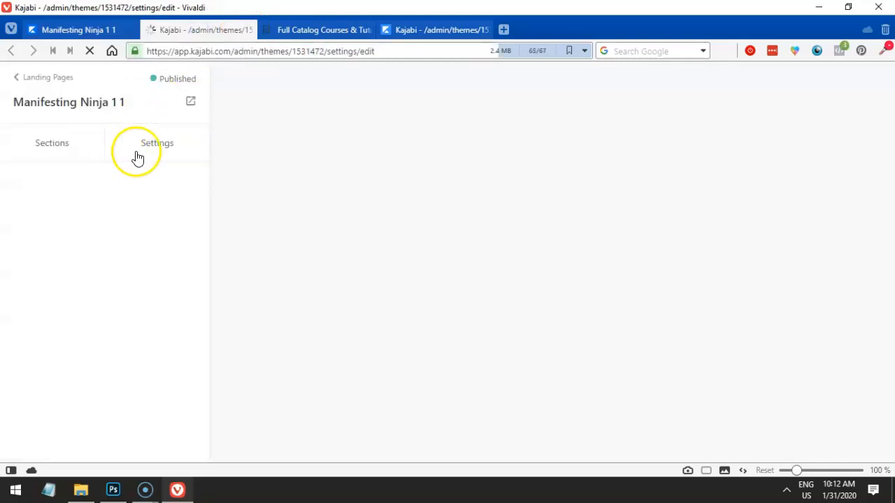
{"action": "left_click", "coordinate": [26, 75]}
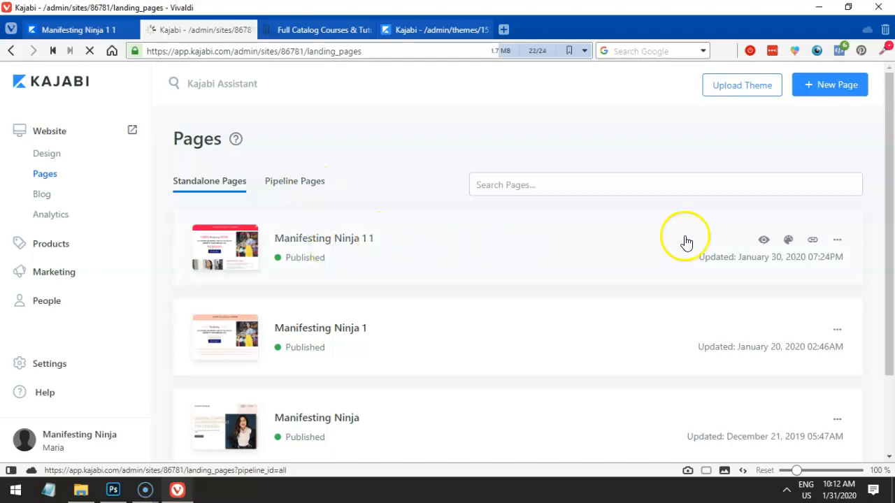
{"action": "left_click", "coordinate": [837, 239]}
{"action": "left_click", "coordinate": [781, 293]}
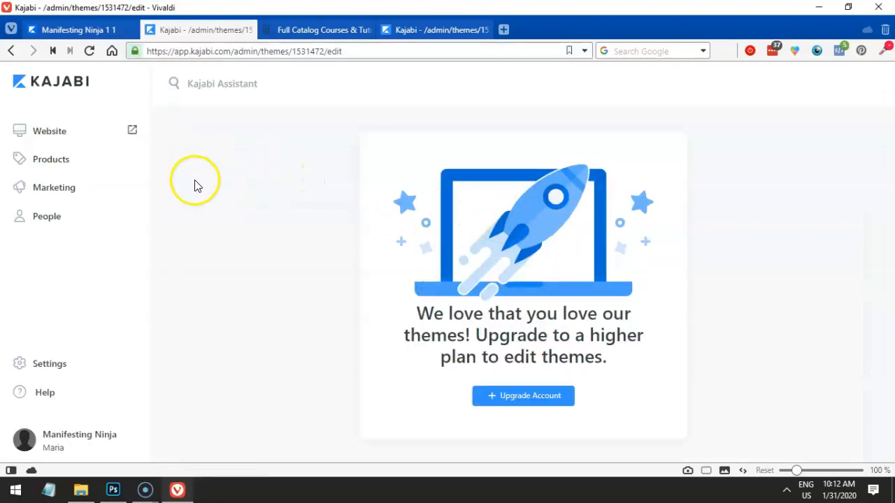
{"action": "left_click", "coordinate": [60, 141]}
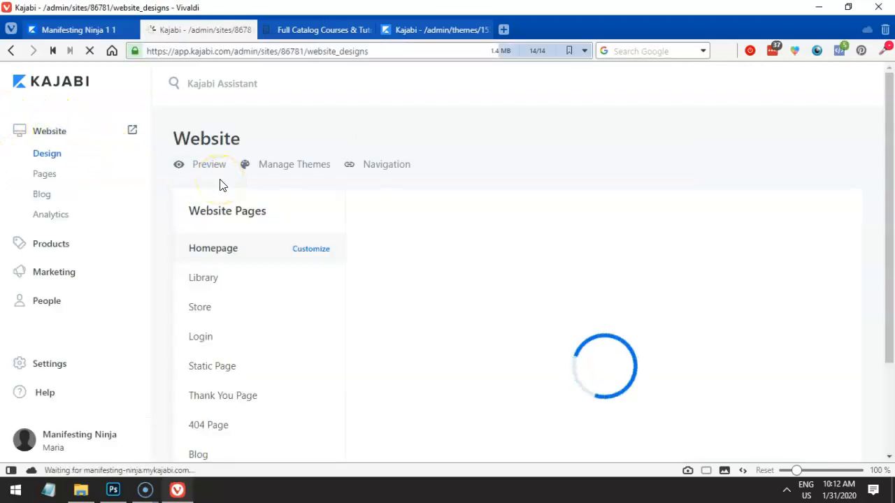
Start customizing the website homepage from the Website Design page.
{"action": "scroll", "coordinate": [223, 185], "scroll_direction": "down", "scroll_amount": 2}
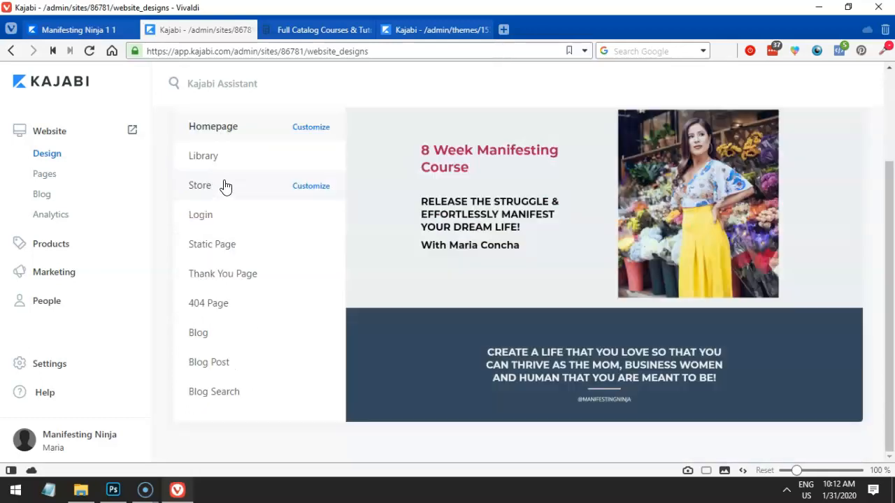
{"action": "scroll", "coordinate": [226, 187], "scroll_direction": "up", "scroll_amount": 2}
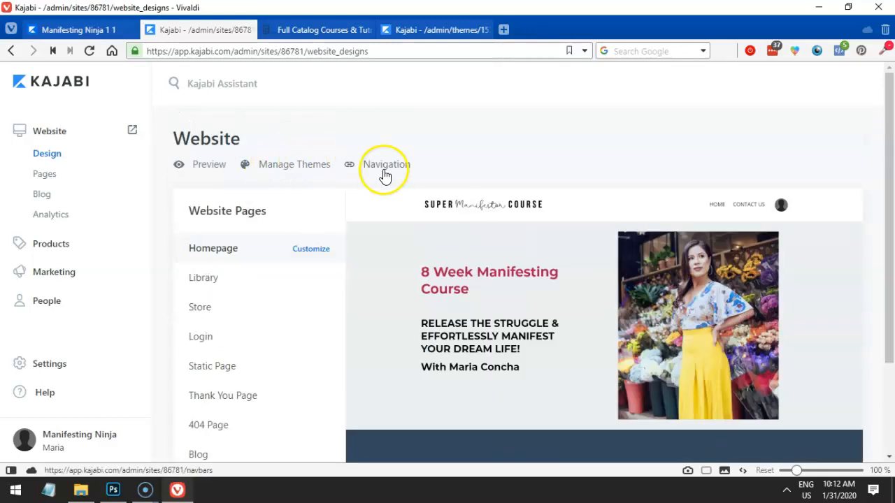
{"action": "scroll", "coordinate": [627, 228], "scroll_direction": "down", "scroll_amount": 2}
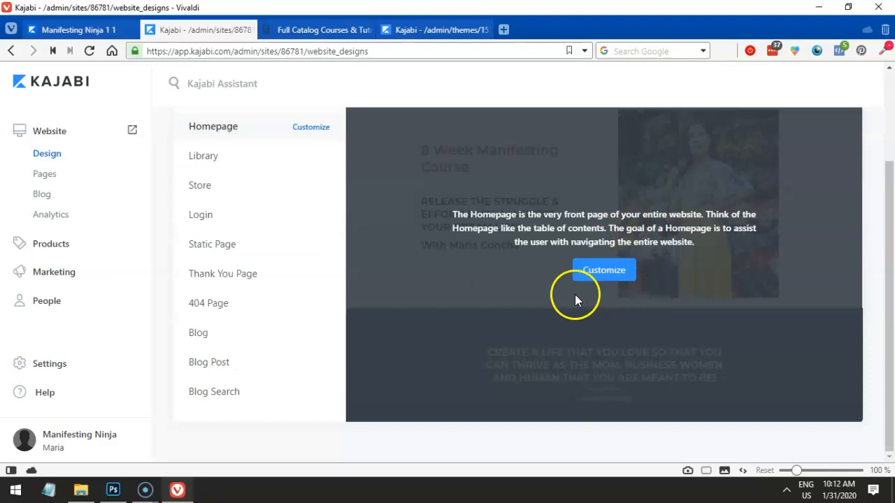
{"action": "left_click", "coordinate": [606, 271]}
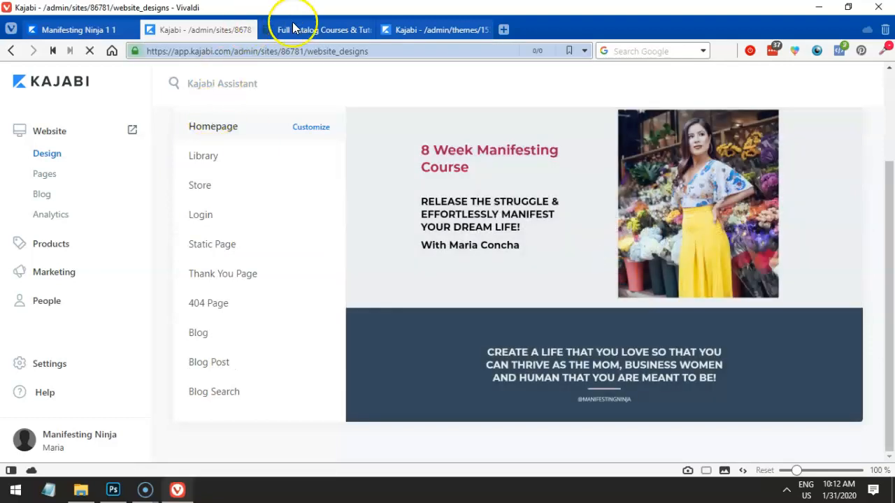
Check the Codecademy and Custom CSS tabs while the homepage theme editor loads.
{"action": "left_click", "coordinate": [293, 28]}
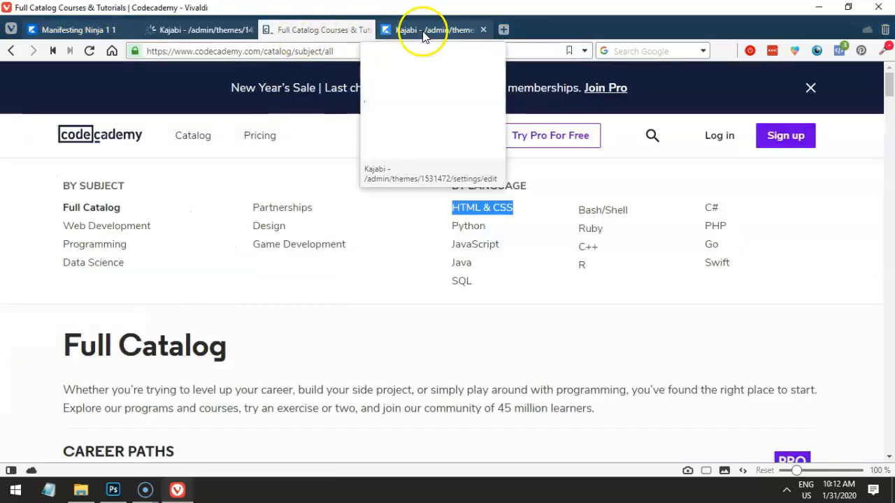
{"action": "left_click", "coordinate": [422, 30]}
{"action": "left_click", "coordinate": [204, 30]}
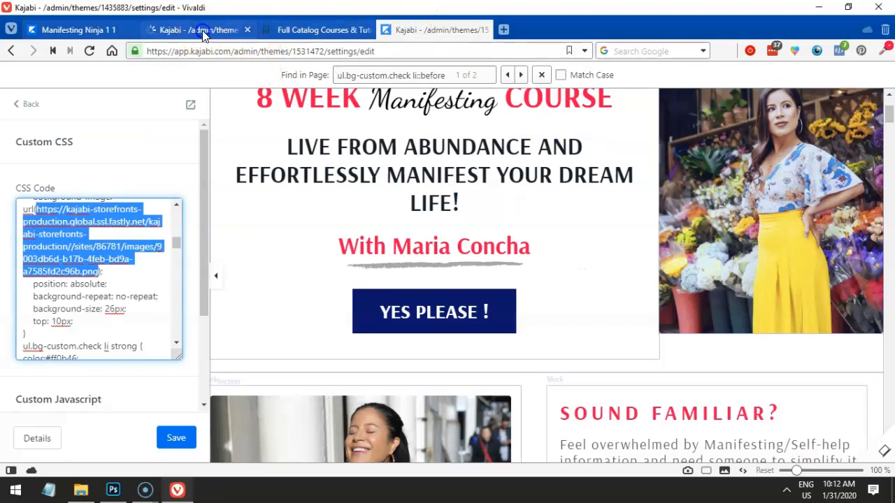
{"action": "left_click", "coordinate": [295, 29]}
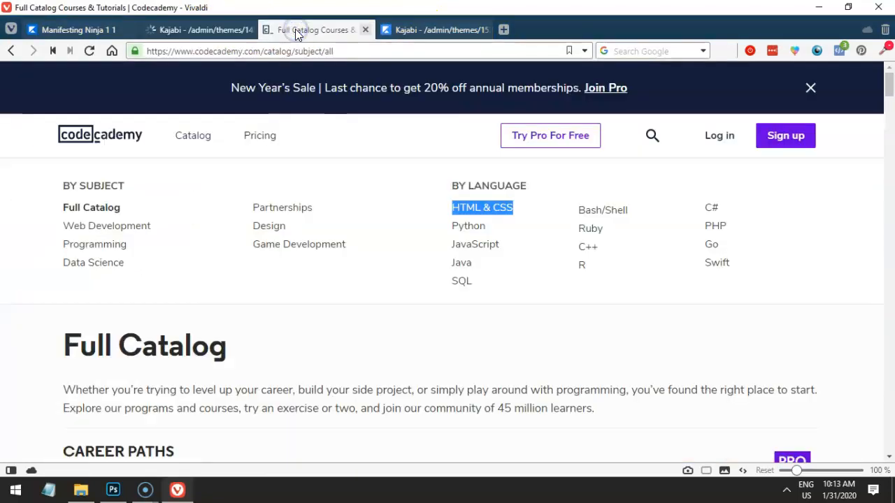
{"action": "left_click", "coordinate": [204, 31]}
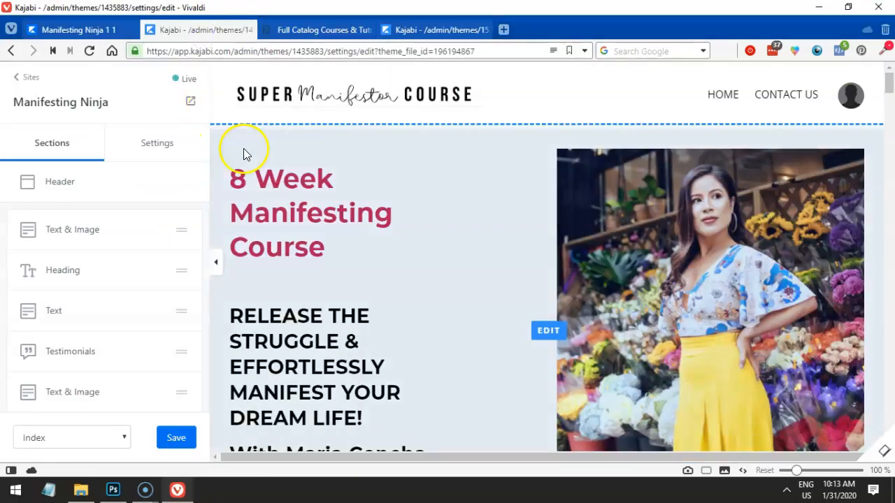
Scroll the preview past the bullet list and testimonials to the 'imagine feeling' image section.
{"action": "scroll", "coordinate": [244, 152], "scroll_direction": "down", "scroll_amount": 1}
{"action": "scroll", "coordinate": [175, 230], "scroll_direction": "down", "scroll_amount": 1}
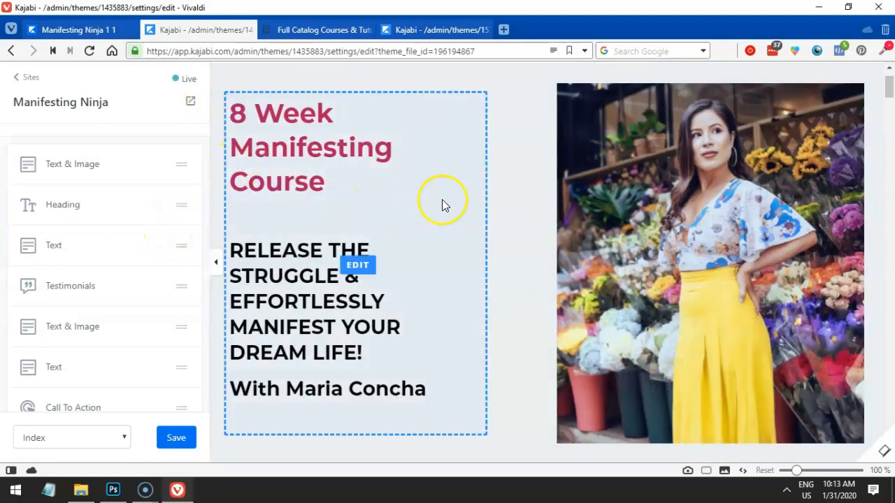
{"action": "scroll", "coordinate": [444, 204], "scroll_direction": "down", "scroll_amount": 3}
{"action": "scroll", "coordinate": [90, 265], "scroll_direction": "down", "scroll_amount": 7}
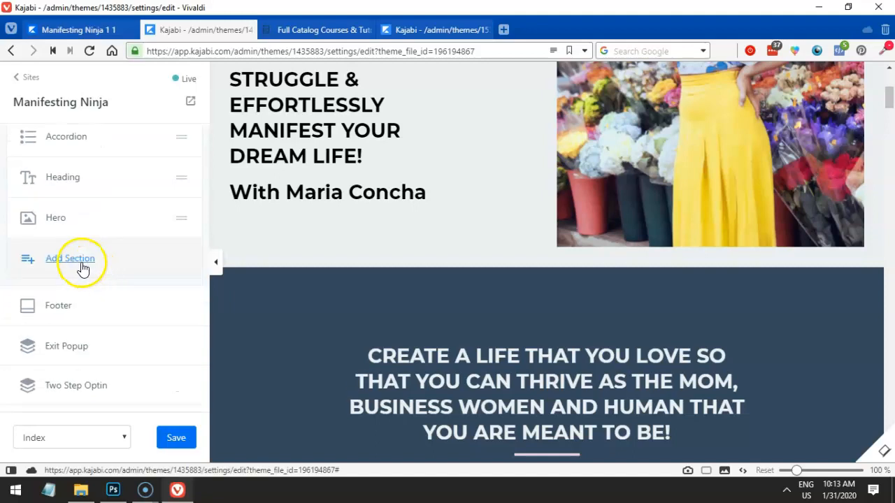
{"action": "scroll", "coordinate": [351, 290], "scroll_direction": "down", "scroll_amount": 15}
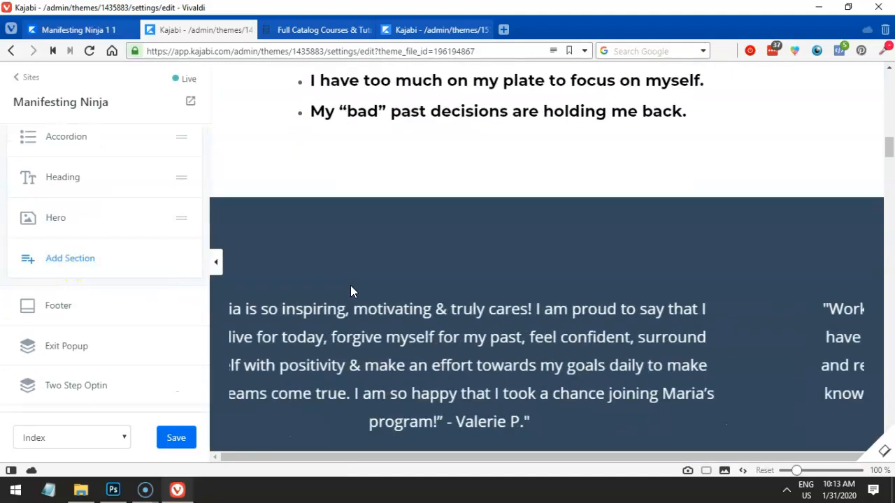
{"action": "scroll", "coordinate": [351, 292], "scroll_direction": "down", "scroll_amount": 6}
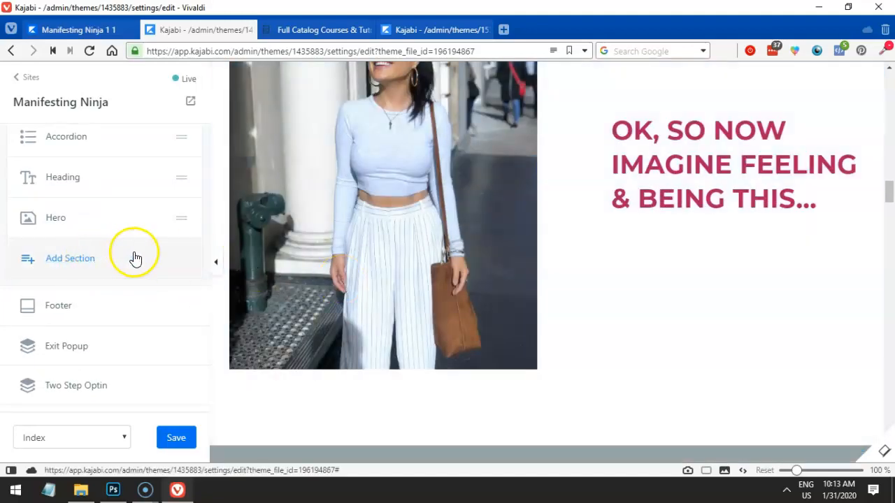
{"action": "scroll", "coordinate": [112, 279], "scroll_direction": "up", "scroll_amount": 1}
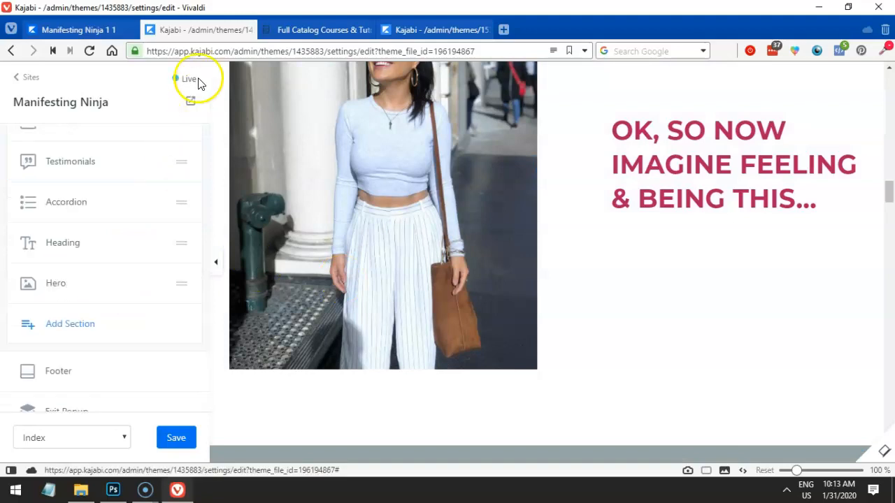
{"action": "left_click", "coordinate": [289, 34]}
Launch FileZilla from the Start menu and dismiss the new-version notice.
{"action": "mouse_move", "coordinate": [187, 42]}
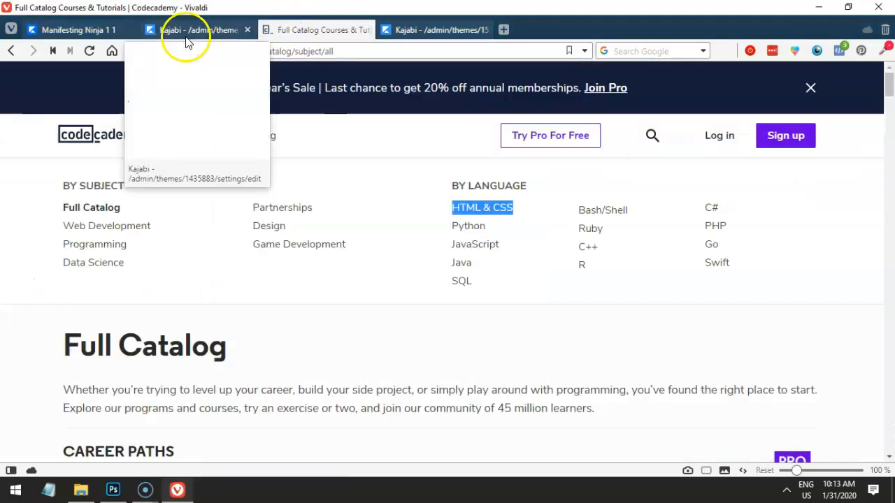
{"action": "key", "text": "super"}
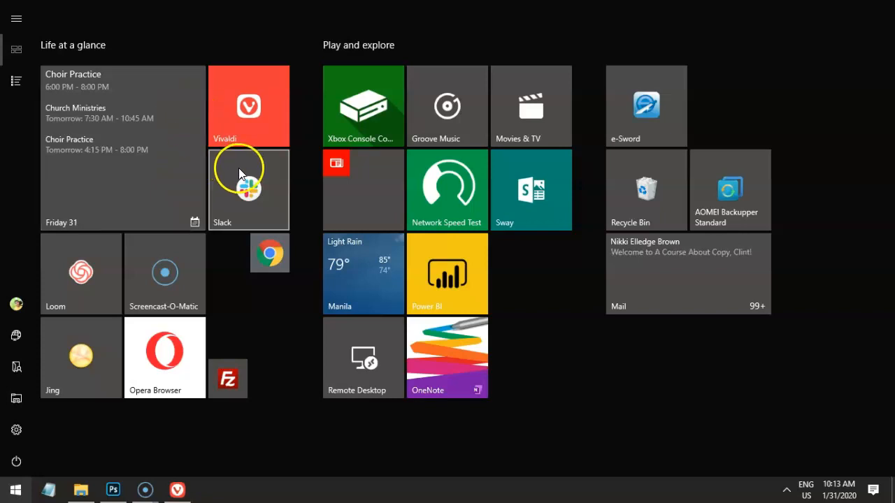
{"action": "type", "text": "f"}
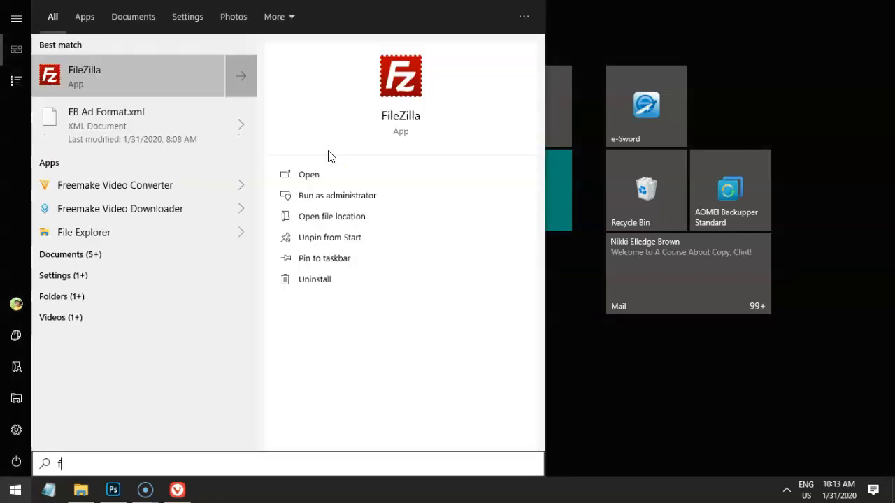
{"action": "left_click", "coordinate": [146, 79]}
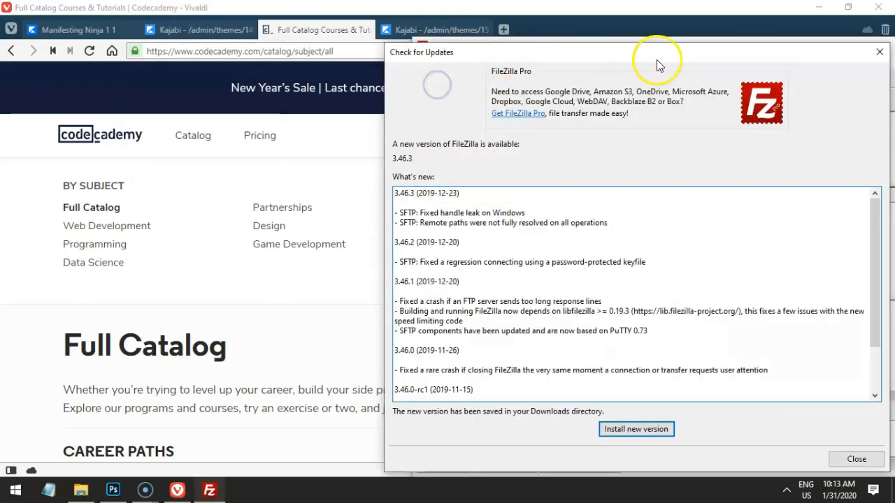
{"action": "left_click", "coordinate": [794, 58]}
Connect to the saved vadsph(siteground) site, then cancel at the password prompt.
{"action": "left_click", "coordinate": [438, 79]}
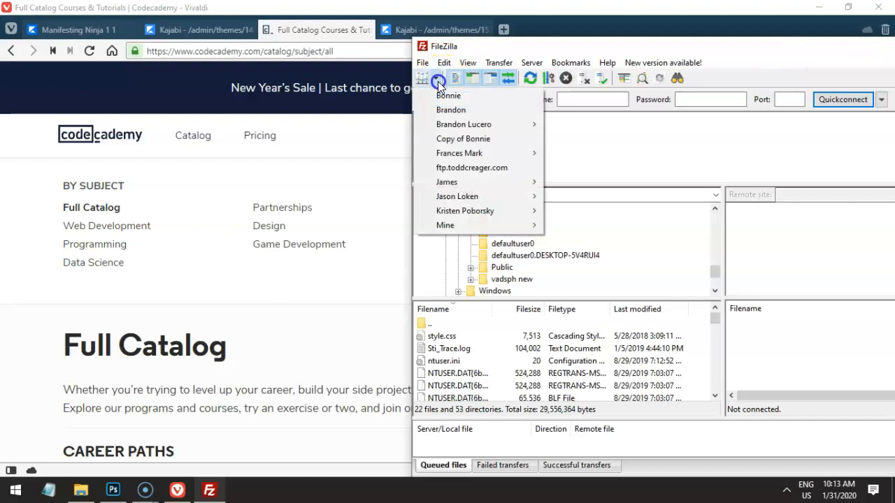
{"action": "mouse_move", "coordinate": [464, 225]}
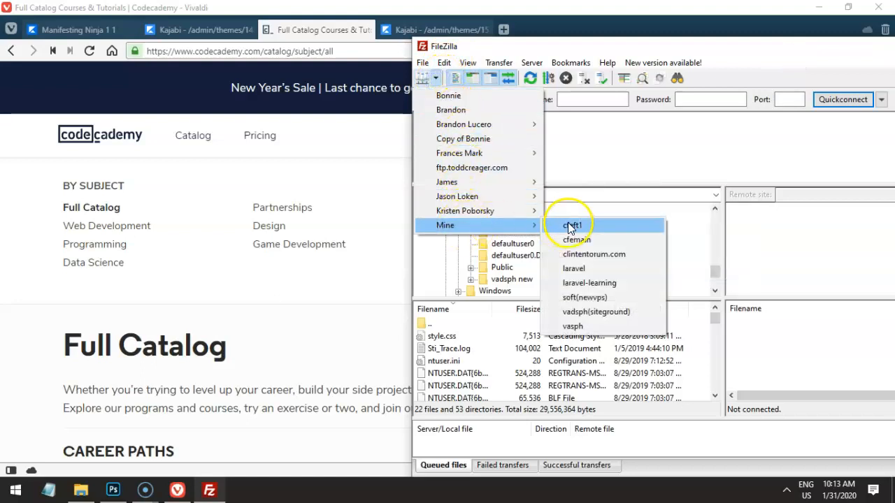
{"action": "left_click", "coordinate": [596, 312]}
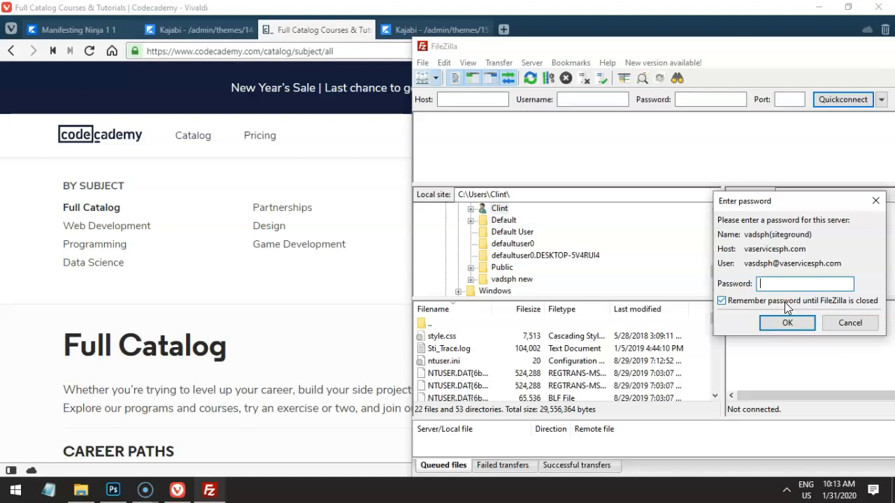
{"action": "left_click", "coordinate": [849, 322]}
Close FileZilla without connecting and bring up the Windows Start menu.
{"action": "left_click", "coordinate": [423, 63]}
{"action": "left_click", "coordinate": [426, 64]}
{"action": "left_click_drag", "start_coordinate": [813, 49], "coordinate": [544, 30]}
{"action": "left_click_drag", "start_coordinate": [756, 36], "coordinate": [522, 37]}
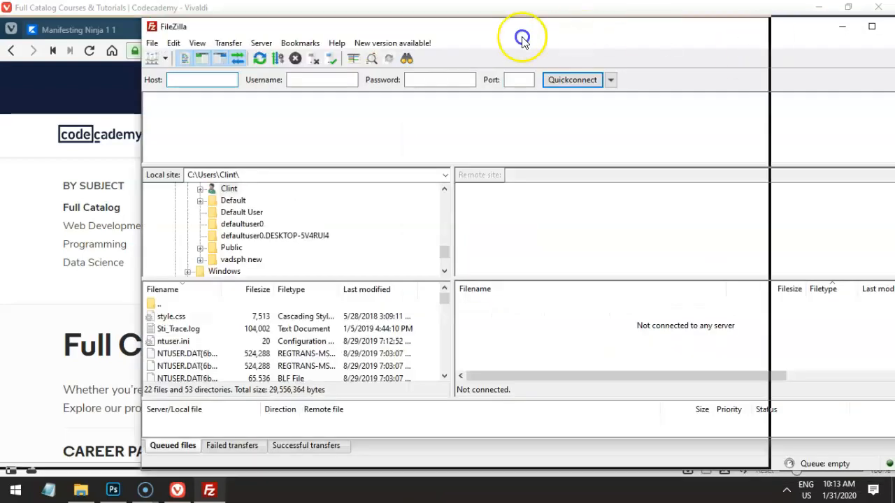
{"action": "left_click", "coordinate": [647, 30]}
{"action": "key", "text": "super"}
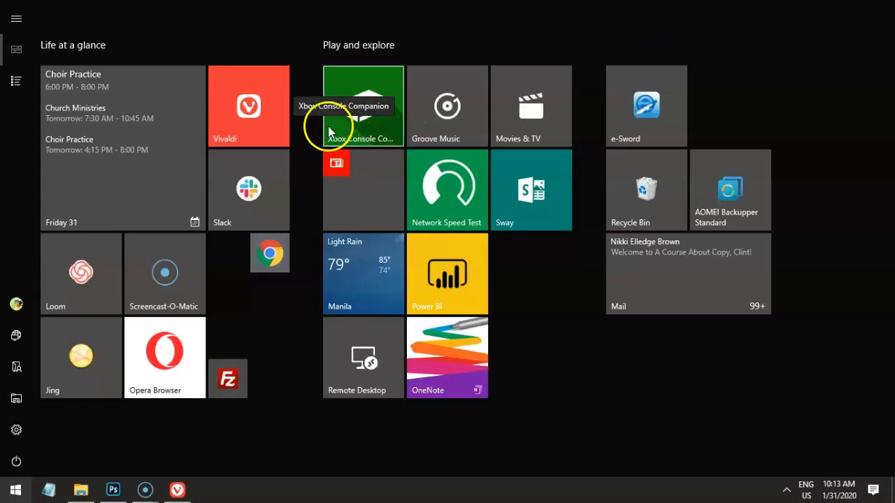
Launch DragonDisk from Start and submit the master password.
{"action": "type", "text": "drag"}
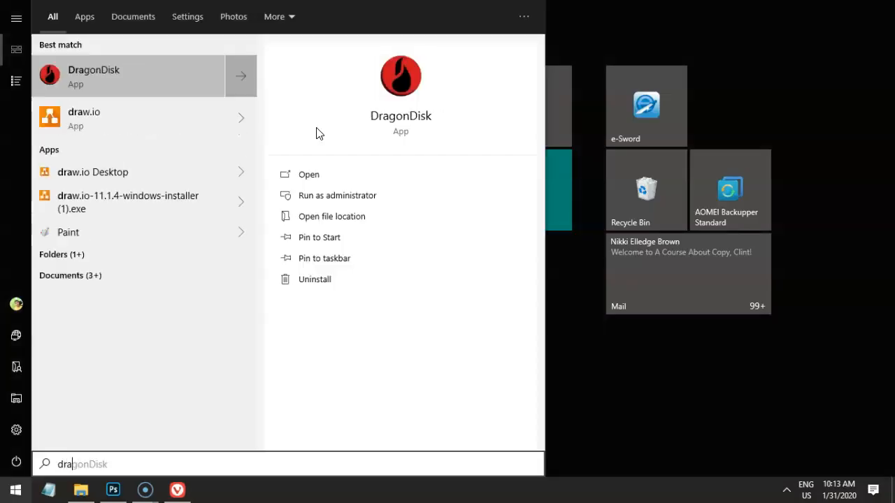
{"action": "left_click", "coordinate": [186, 86]}
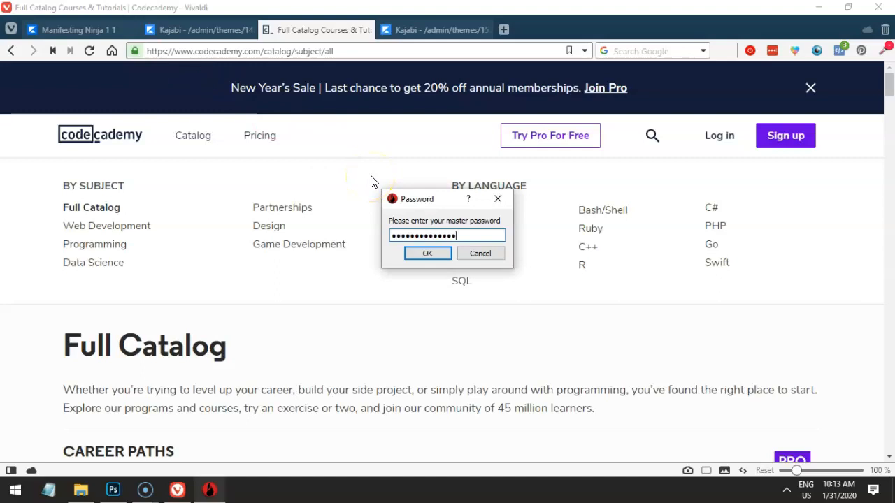
{"action": "key", "text": "Return"}
{"action": "key", "text": "Return"}
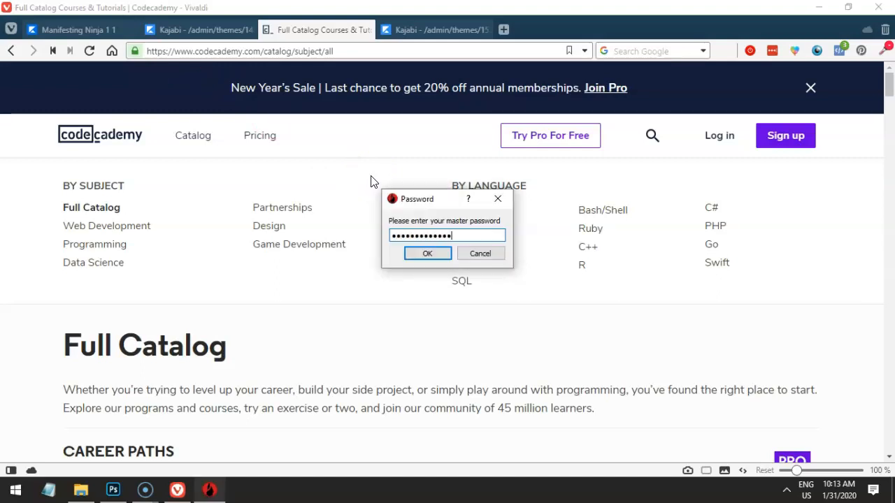
{"action": "key", "text": "Return"}
Choose the z01 bucket from the S3 bucket list.
{"action": "left_click", "coordinate": [378, 59]}
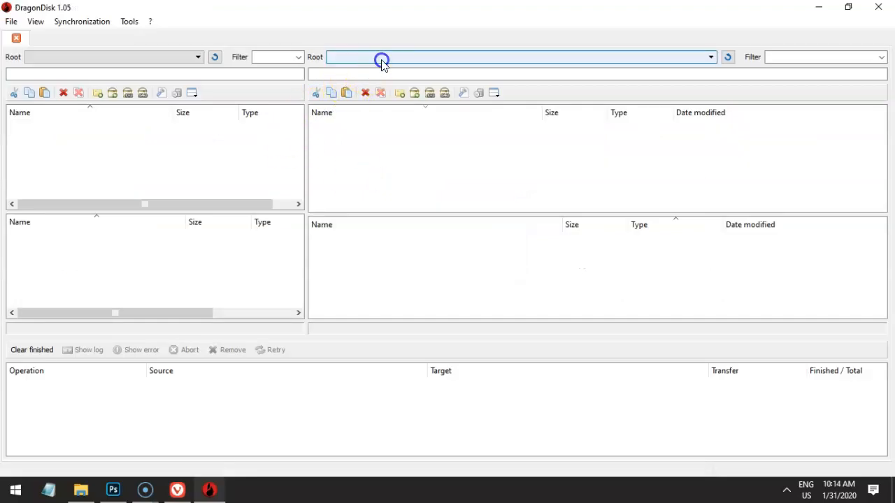
{"action": "scroll", "coordinate": [440, 151], "scroll_direction": "down", "scroll_amount": 2}
{"action": "scroll", "coordinate": [441, 152], "scroll_direction": "down", "scroll_amount": 10}
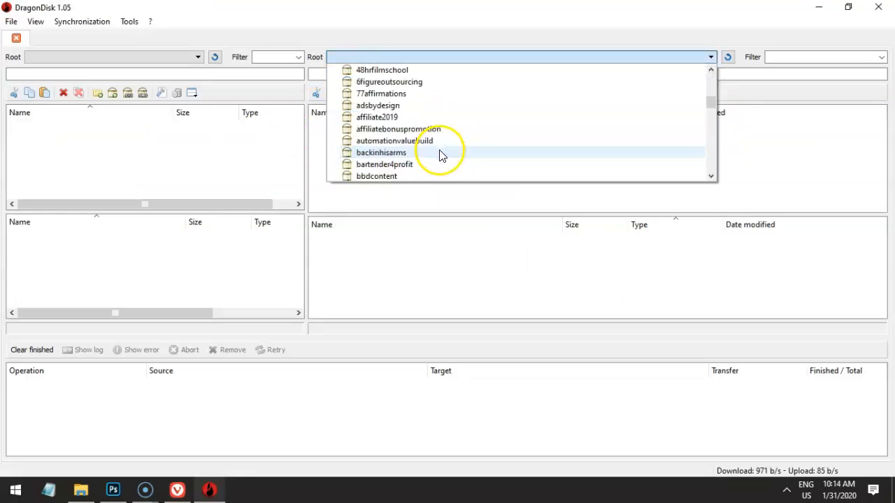
{"action": "scroll", "coordinate": [440, 156], "scroll_direction": "up", "scroll_amount": 2}
{"action": "scroll", "coordinate": [440, 156], "scroll_direction": "up", "scroll_amount": 2}
{"action": "scroll", "coordinate": [441, 156], "scroll_direction": "down", "scroll_amount": 10}
{"action": "scroll", "coordinate": [440, 156], "scroll_direction": "up", "scroll_amount": 1}
{"action": "scroll", "coordinate": [440, 156], "scroll_direction": "down", "scroll_amount": 15}
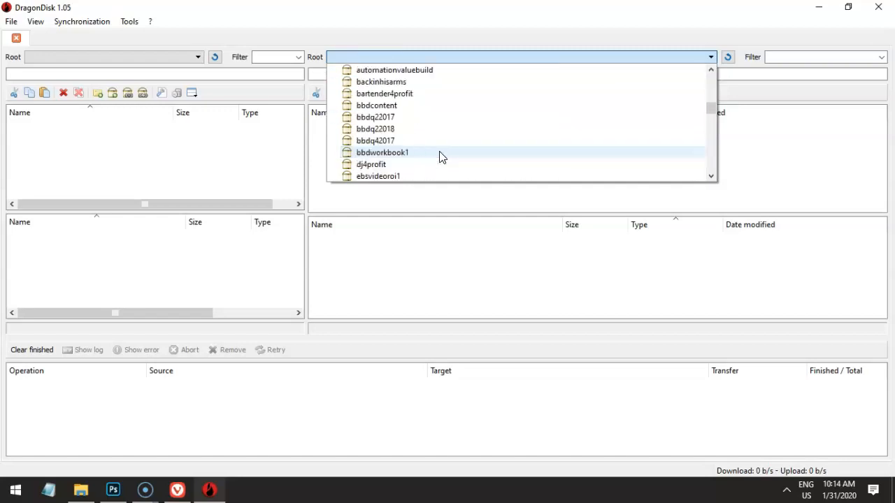
{"action": "left_click", "coordinate": [416, 169]}
{"action": "scroll", "coordinate": [416, 170], "scroll_direction": "down", "scroll_amount": 5}
{"action": "scroll", "coordinate": [415, 170], "scroll_direction": "up", "scroll_amount": 1}
{"action": "left_click", "coordinate": [404, 147]}
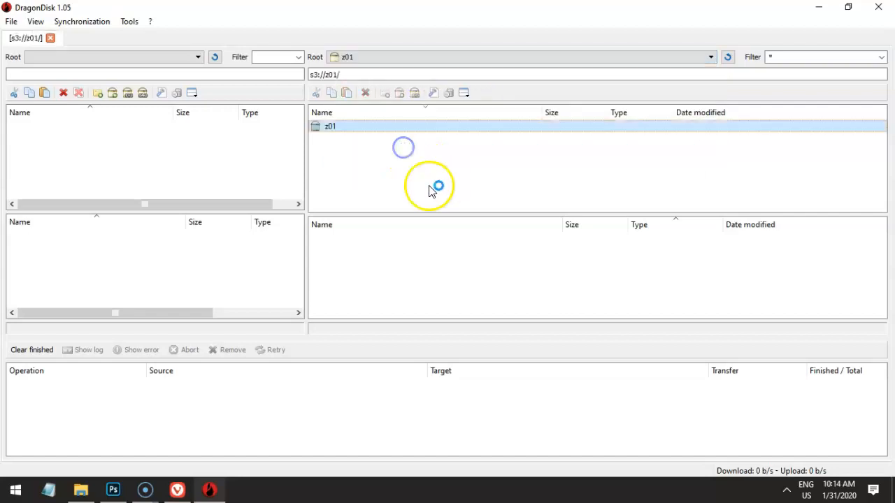
Drag checkreddish.png from the Assets folder into the z01 bucket.
{"action": "key", "text": "alt+Tab"}
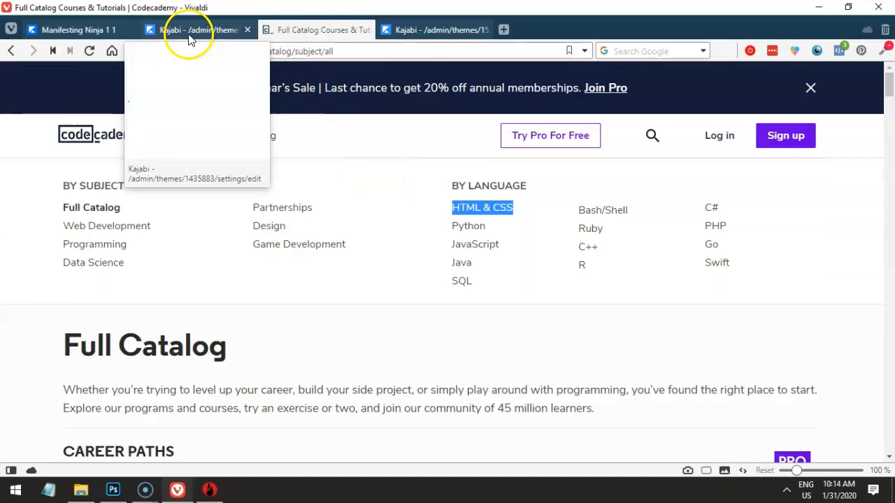
{"action": "left_click", "coordinate": [81, 490]}
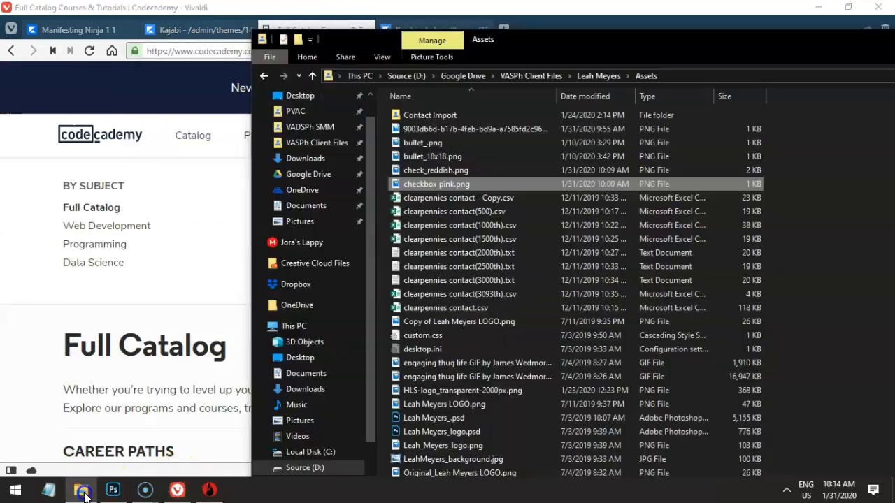
{"action": "left_click", "coordinate": [430, 174]}
{"action": "left_click_drag", "start_coordinate": [423, 170], "coordinate": [434, 276]}
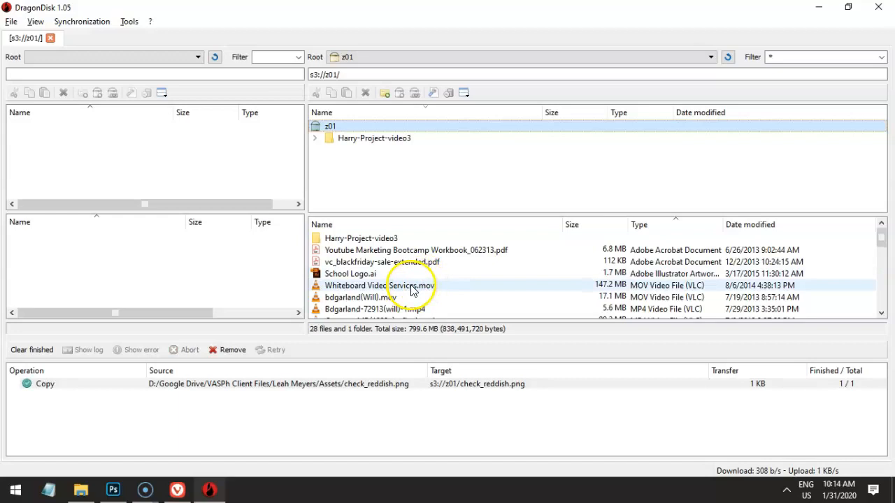
Add All Users to the permissions in check_reddish.png's properties.
{"action": "left_click", "coordinate": [406, 275]}
{"action": "scroll", "coordinate": [407, 277], "scroll_direction": "down", "scroll_amount": 1}
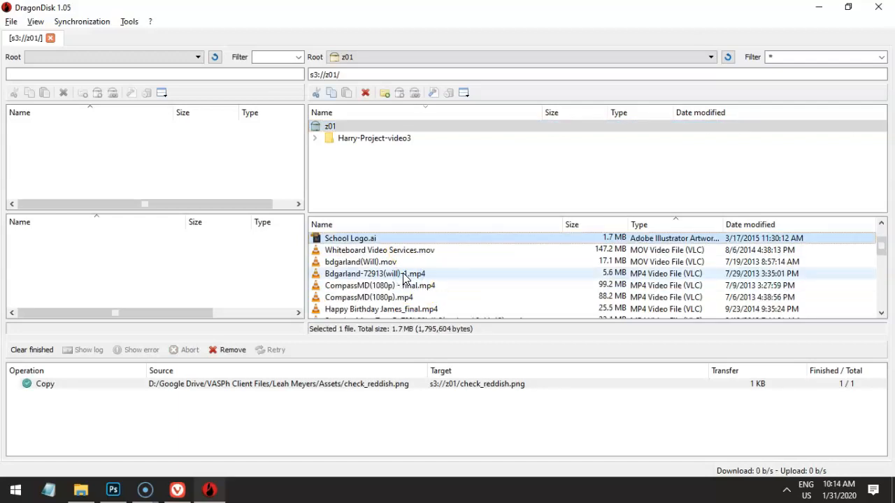
{"action": "scroll", "coordinate": [404, 277], "scroll_direction": "down", "scroll_amount": 1}
{"action": "scroll", "coordinate": [404, 278], "scroll_direction": "down", "scroll_amount": 2}
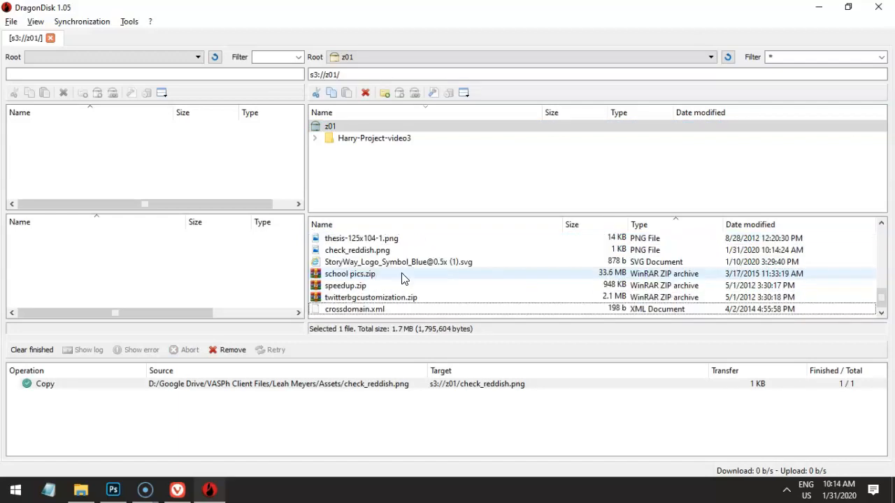
{"action": "left_click", "coordinate": [366, 251]}
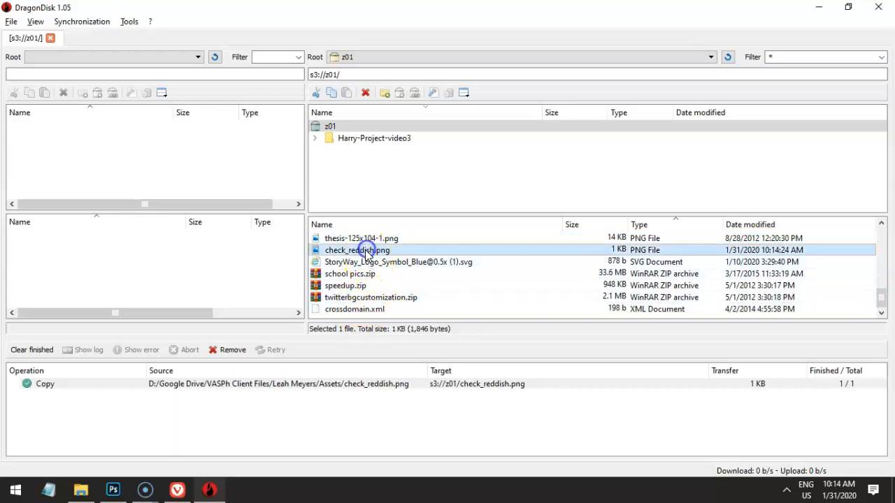
{"action": "right_click", "coordinate": [367, 251]}
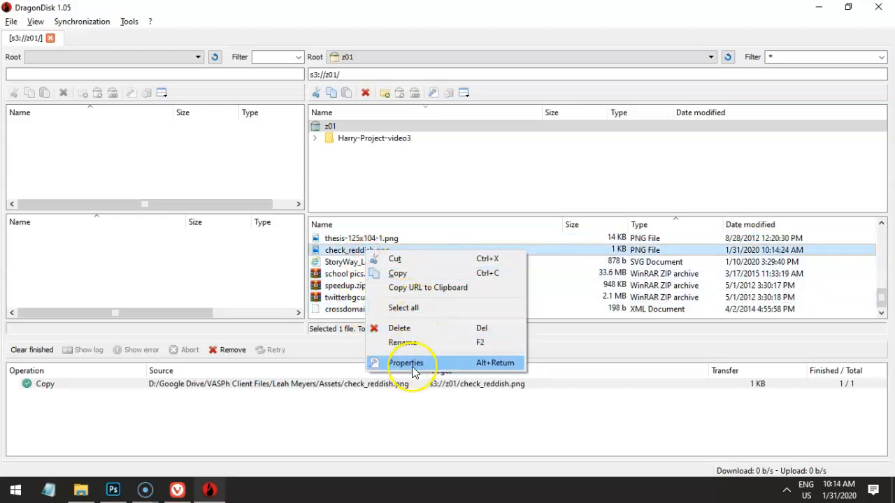
{"action": "left_click", "coordinate": [403, 362]}
{"action": "left_click", "coordinate": [388, 128]}
{"action": "left_click", "coordinate": [580, 322]}
{"action": "left_click", "coordinate": [386, 246]}
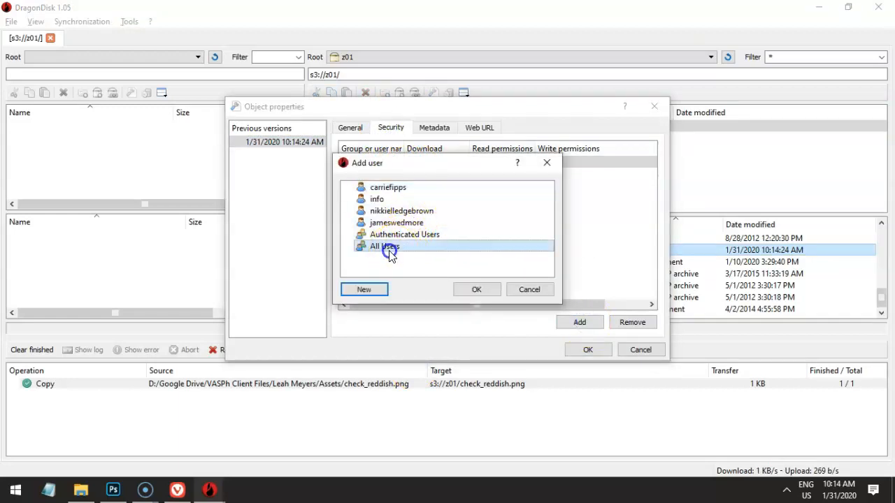
{"action": "left_click", "coordinate": [459, 289]}
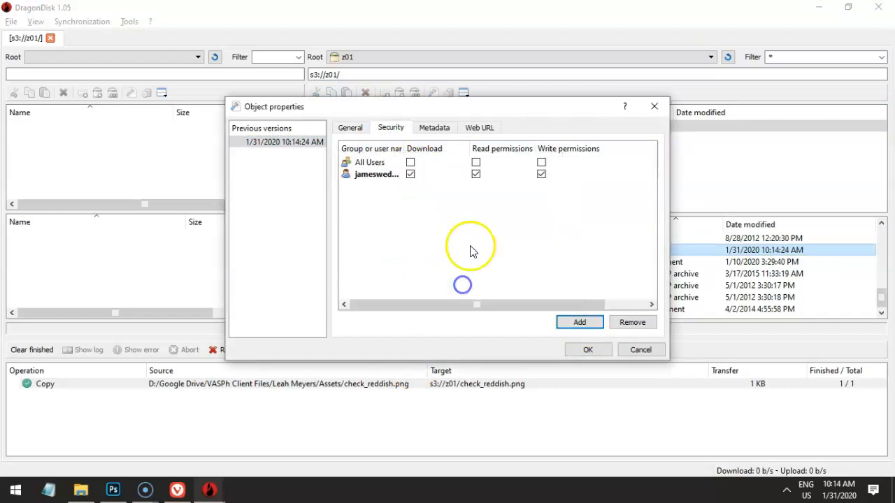
Grant All Users download access, apply it, and copy check_reddish.png's URL.
{"action": "left_click", "coordinate": [411, 163]}
{"action": "left_click", "coordinate": [588, 349]}
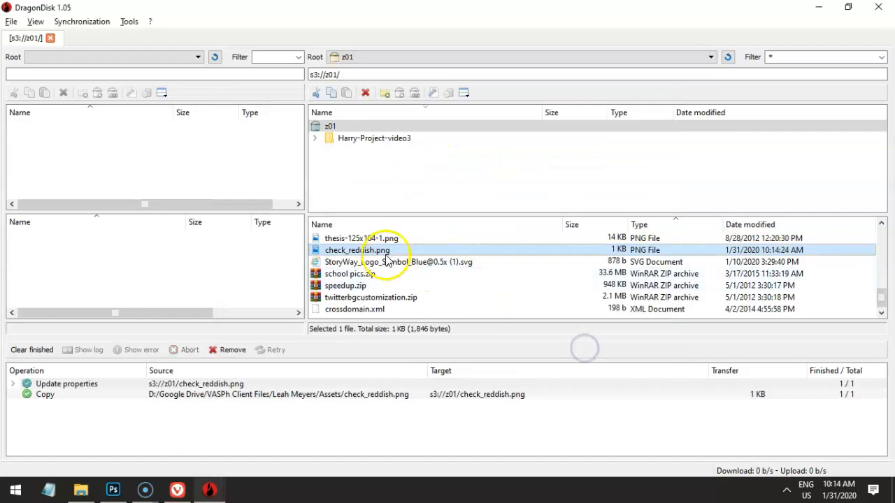
{"action": "right_click", "coordinate": [387, 254]}
{"action": "left_click", "coordinate": [439, 285]}
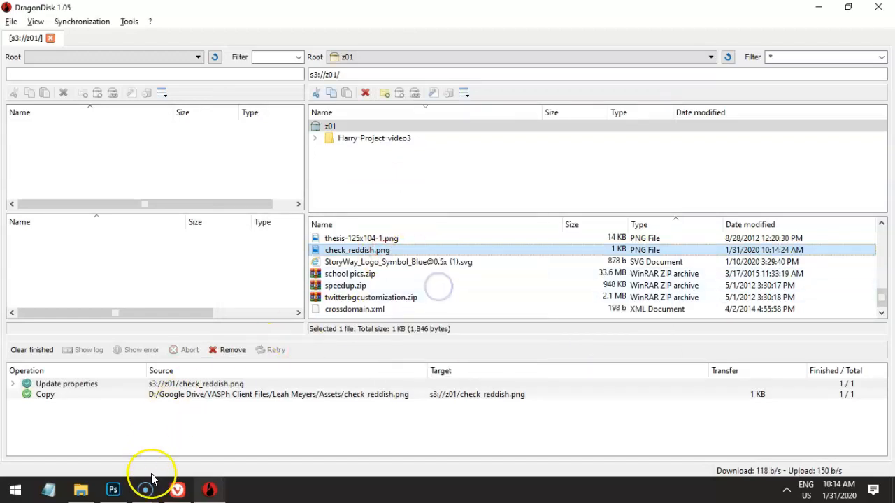
Replace the old url() address in the Custom CSS with the S3 check_reddish.png URL.
{"action": "left_click", "coordinate": [177, 488]}
{"action": "left_click", "coordinate": [195, 29]}
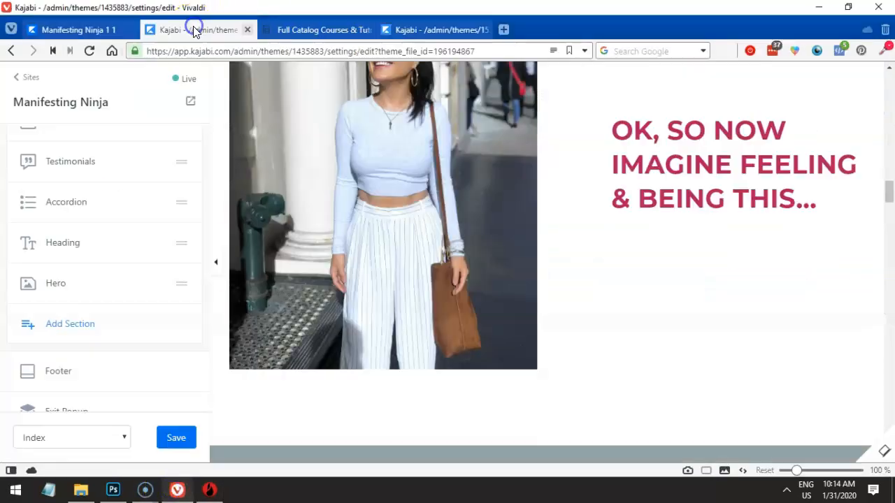
{"action": "left_click", "coordinate": [83, 29]}
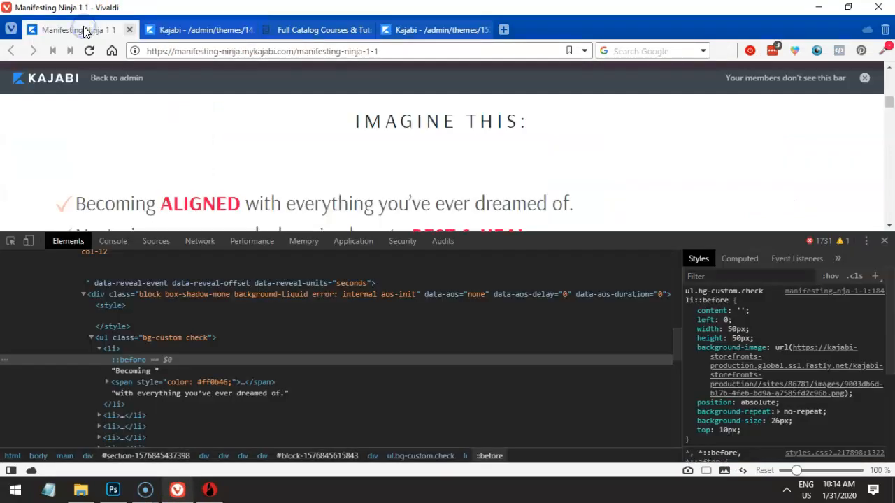
{"action": "left_click", "coordinate": [403, 28]}
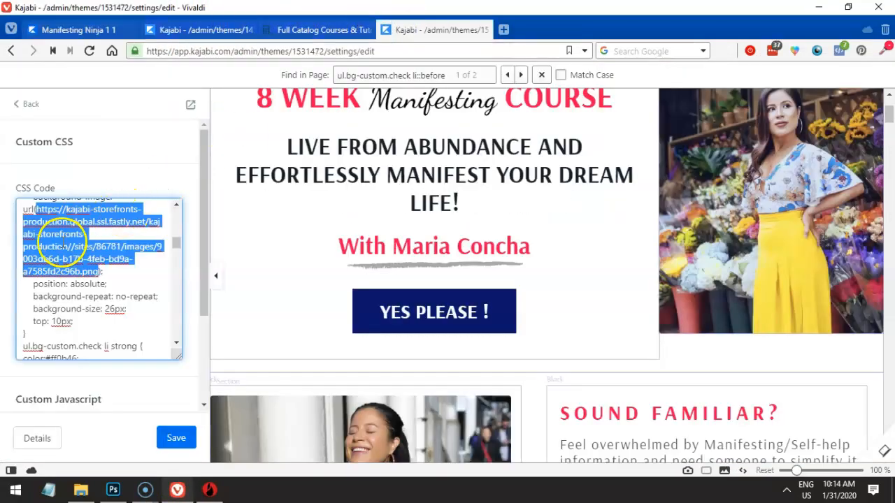
{"action": "left_click", "coordinate": [90, 269]}
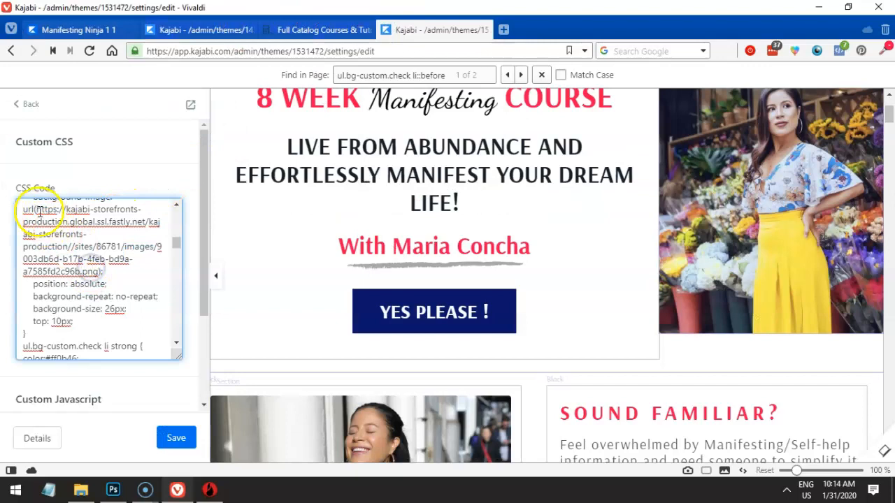
{"action": "left_click_drag", "start_coordinate": [42, 212], "coordinate": [97, 270]}
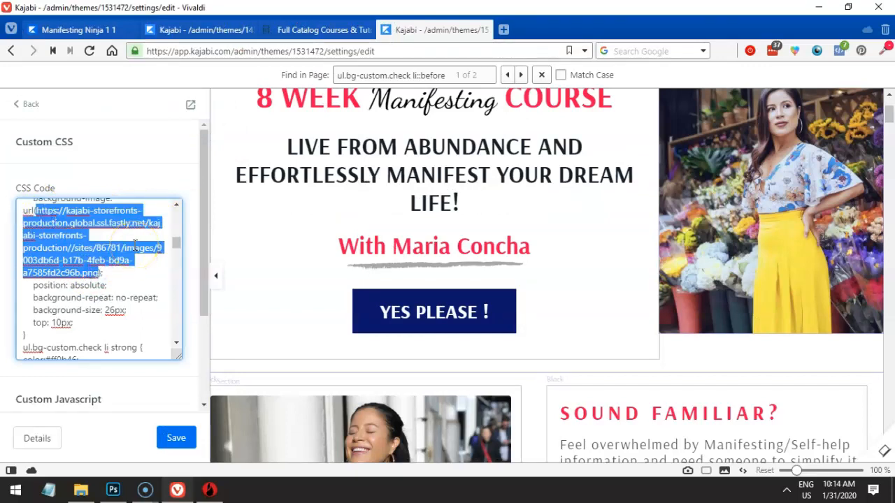
{"action": "key", "text": "ctrl+v"}
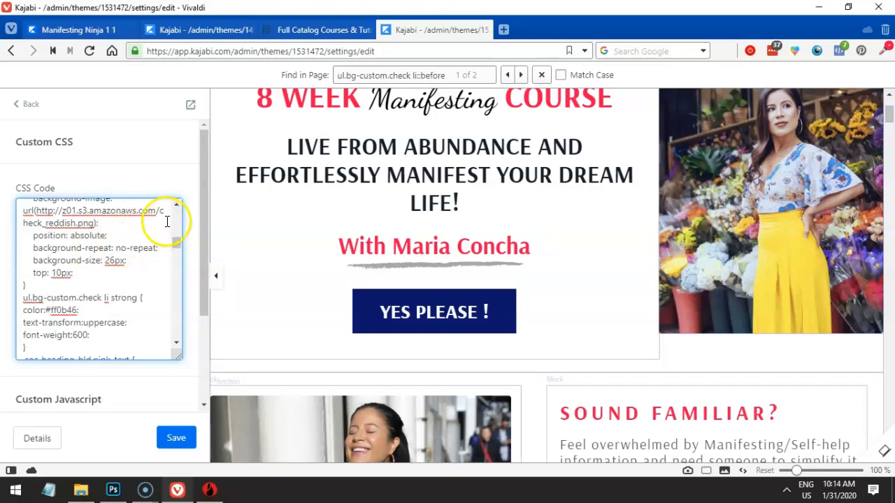
Return to the landing page's Custom CSS and save the updated code.
{"action": "scroll", "coordinate": [393, 285], "scroll_direction": "down", "scroll_amount": 10}
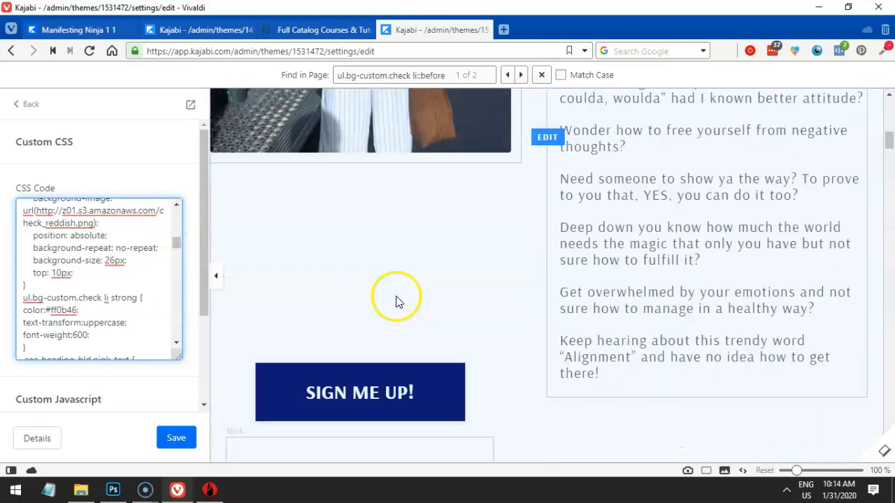
{"action": "scroll", "coordinate": [398, 302], "scroll_direction": "down", "scroll_amount": 3}
{"action": "scroll", "coordinate": [372, 293], "scroll_direction": "up", "scroll_amount": 4}
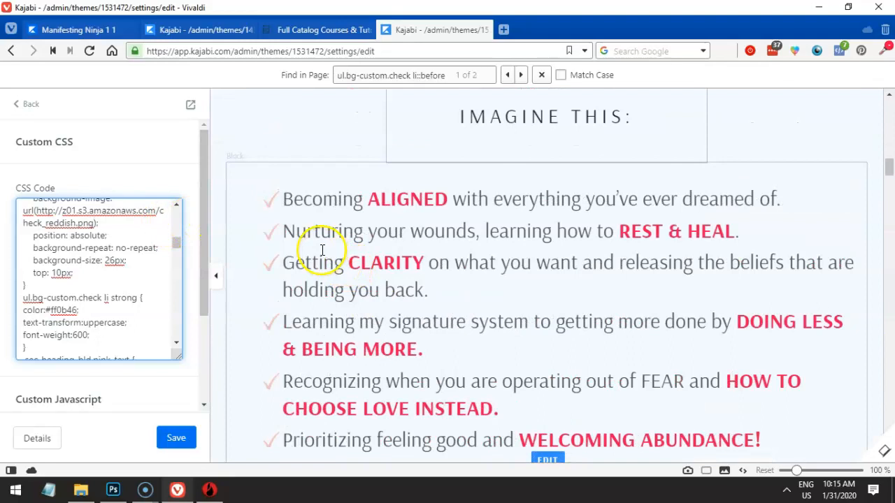
{"action": "left_click", "coordinate": [321, 250]}
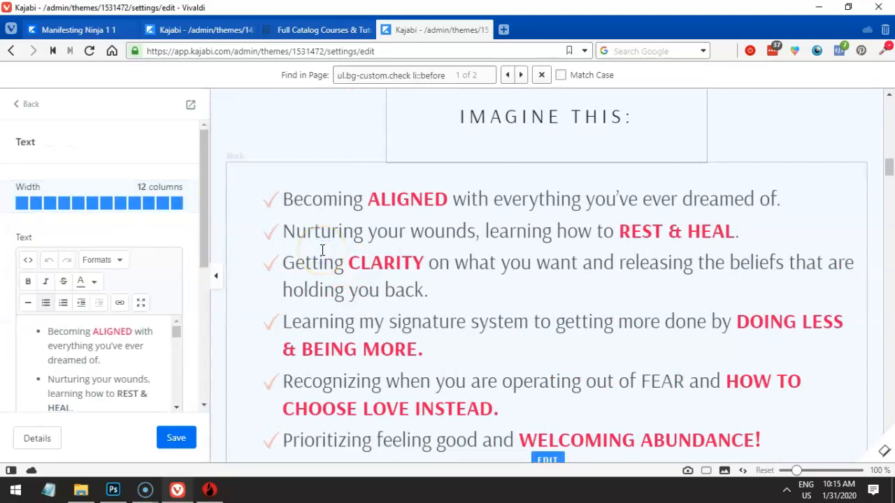
{"action": "left_click", "coordinate": [327, 244]}
{"action": "left_click", "coordinate": [31, 106]}
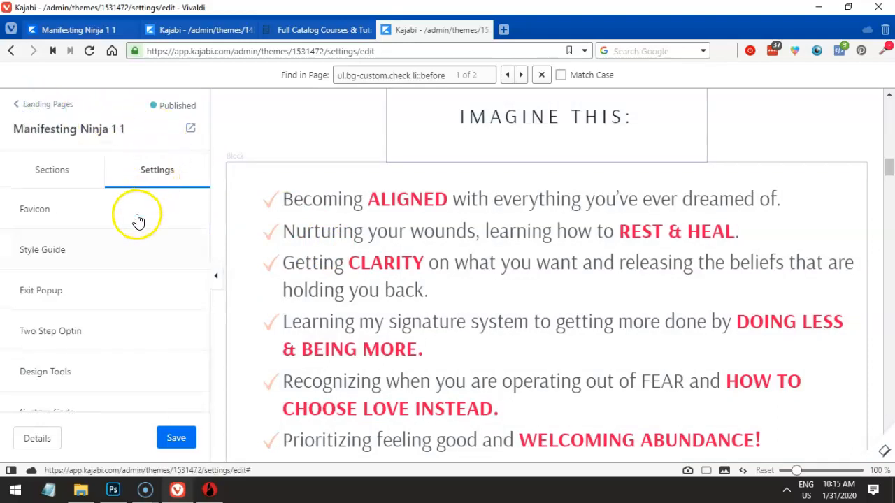
{"action": "scroll", "coordinate": [118, 279], "scroll_direction": "down", "scroll_amount": 2}
{"action": "left_click", "coordinate": [63, 308]}
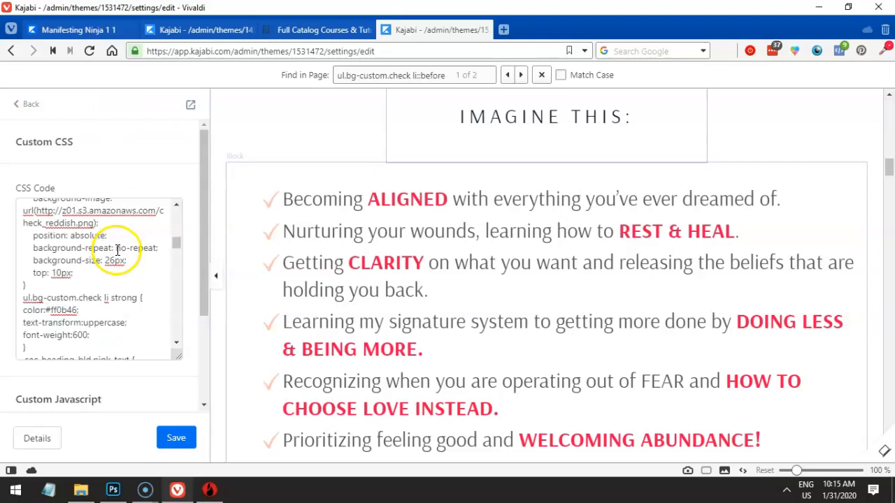
{"action": "left_click", "coordinate": [176, 437]}
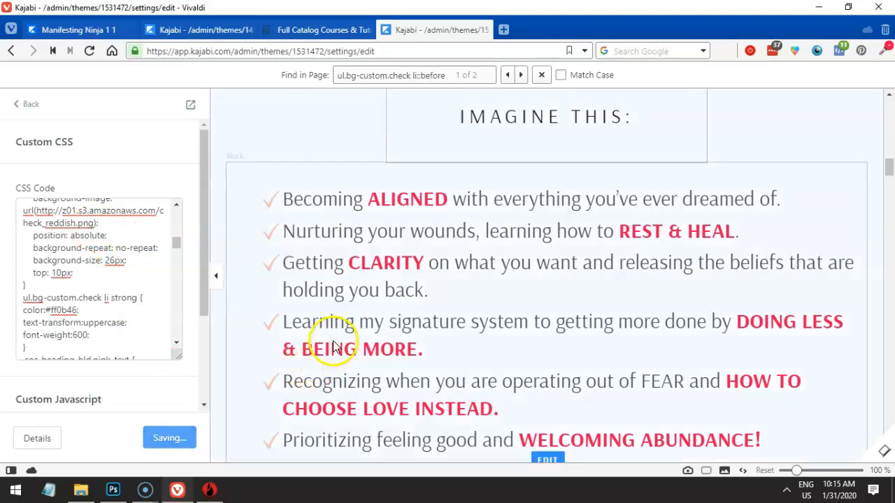
{"action": "left_click", "coordinate": [332, 255]}
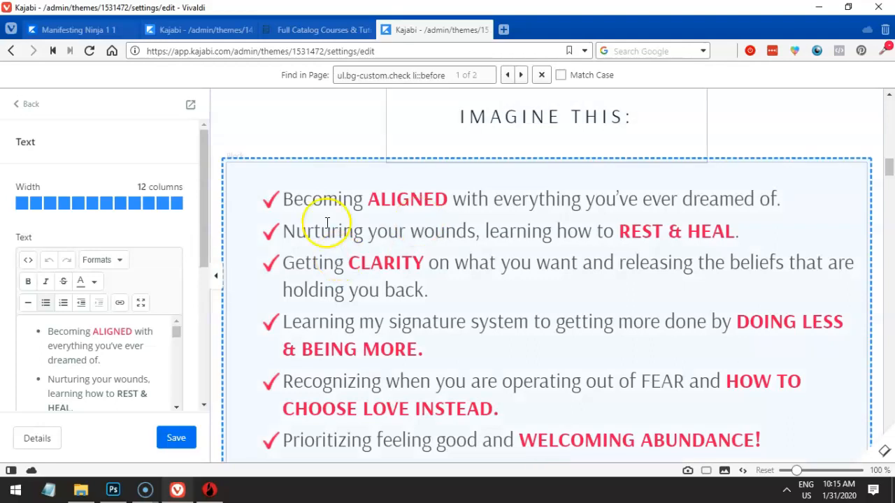
Scroll the checklist block to confirm pink checkmark bullets and close the find bar.
{"action": "scroll", "coordinate": [398, 272], "scroll_direction": "down", "scroll_amount": 6}
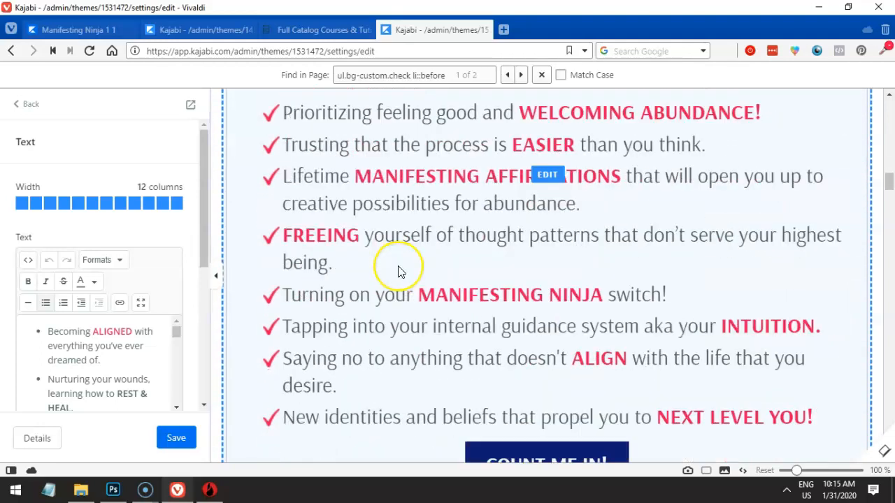
{"action": "scroll", "coordinate": [398, 271], "scroll_direction": "down", "scroll_amount": 2}
{"action": "scroll", "coordinate": [399, 271], "scroll_direction": "up", "scroll_amount": 4}
{"action": "scroll", "coordinate": [397, 269], "scroll_direction": "up", "scroll_amount": 2}
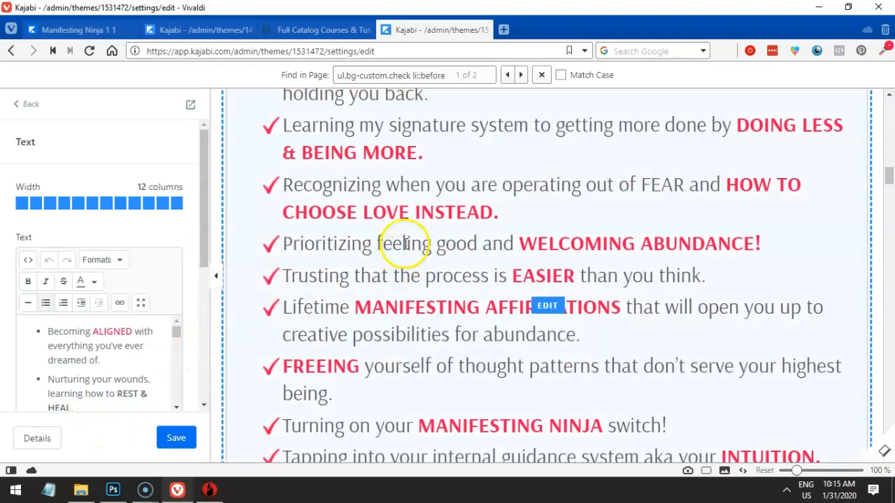
{"action": "left_click", "coordinate": [541, 75]}
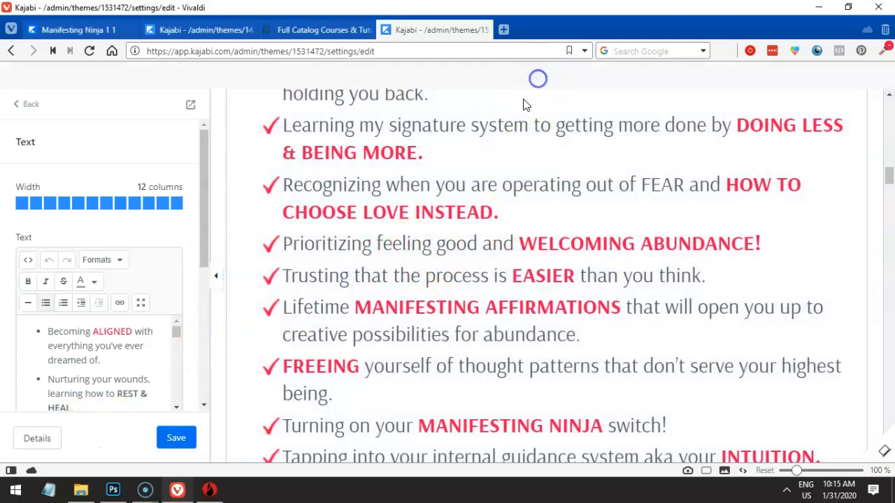
{"action": "scroll", "coordinate": [438, 201], "scroll_direction": "up", "scroll_amount": 6}
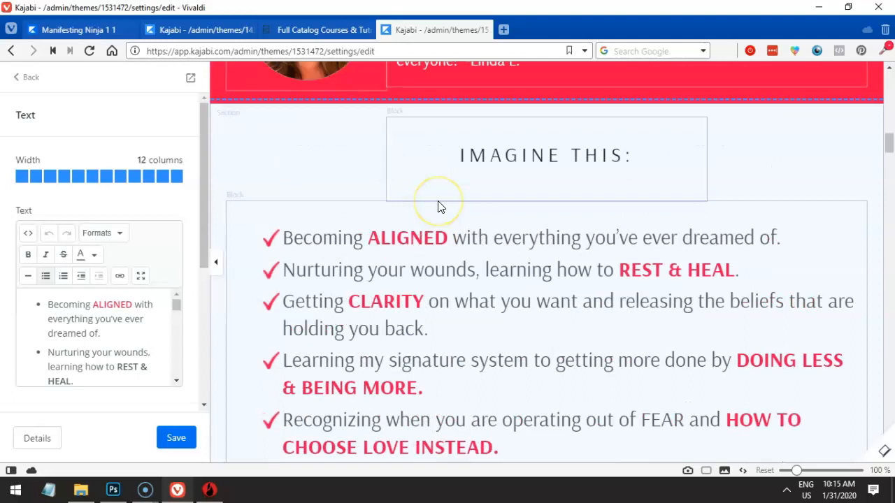
{"action": "scroll", "coordinate": [438, 201], "scroll_direction": "down", "scroll_amount": 4}
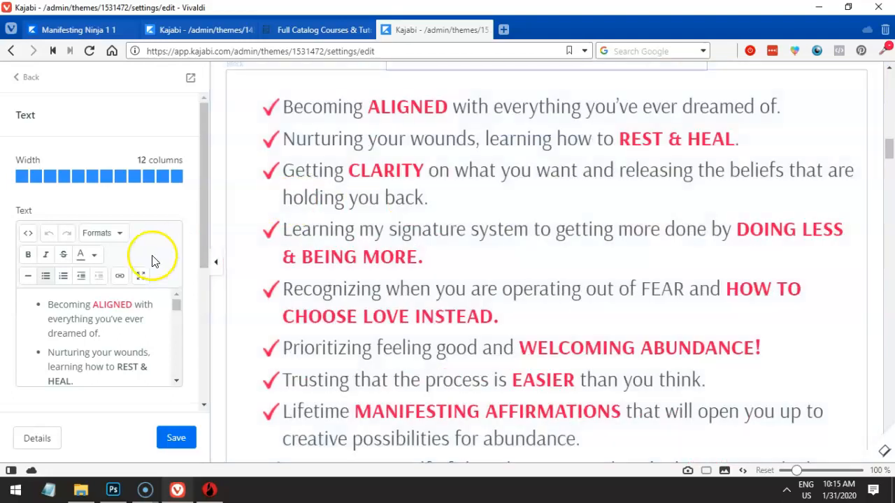
{"action": "scroll", "coordinate": [278, 177], "scroll_direction": "up", "scroll_amount": 1}
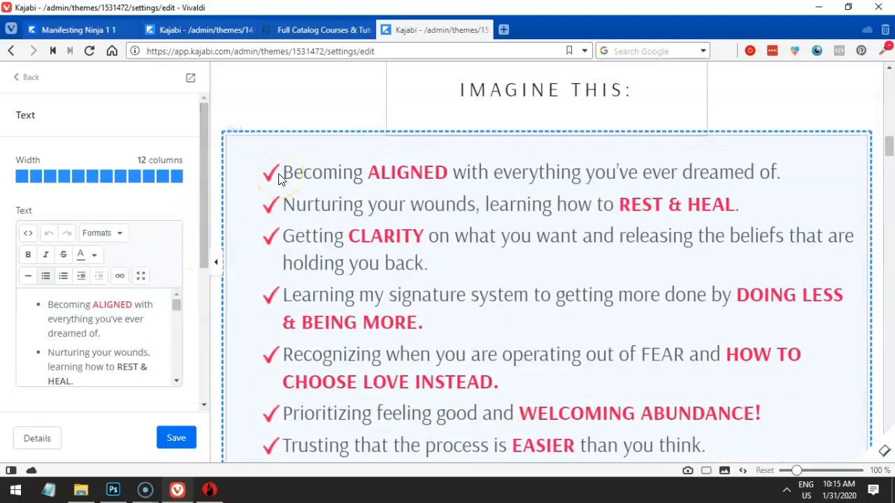
{"action": "scroll", "coordinate": [279, 179], "scroll_direction": "up", "scroll_amount": 1}
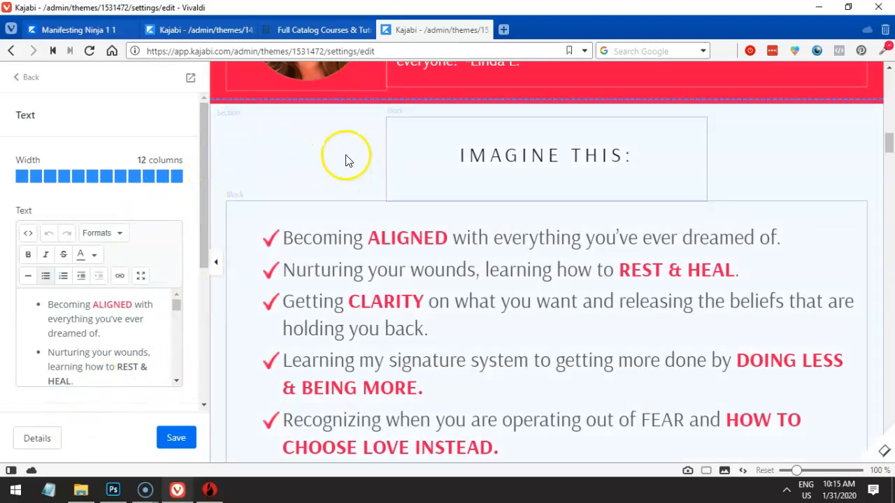
{"action": "scroll", "coordinate": [346, 155], "scroll_direction": "up", "scroll_amount": 8}
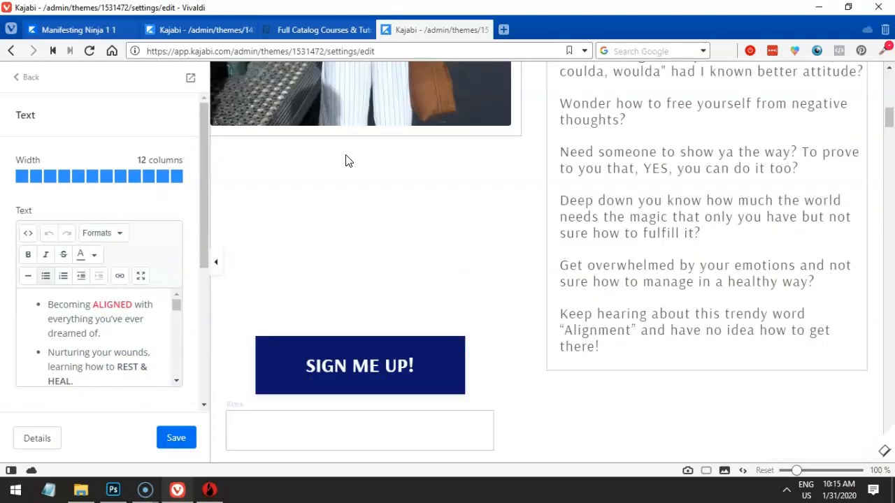
{"action": "scroll", "coordinate": [346, 159], "scroll_direction": "up", "scroll_amount": 6}
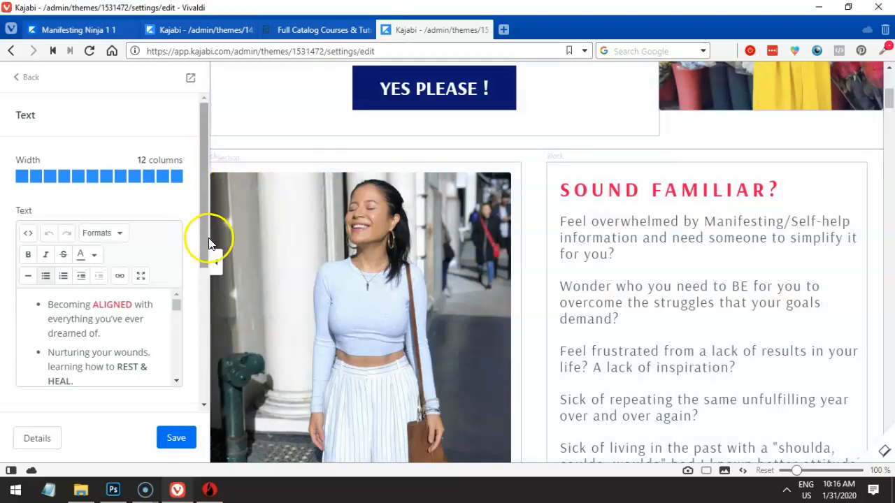
Collapse the editor sidebar and scroll the full-width preview around the 8 WEEK Manifesting COURSE hero.
{"action": "left_click", "coordinate": [216, 260]}
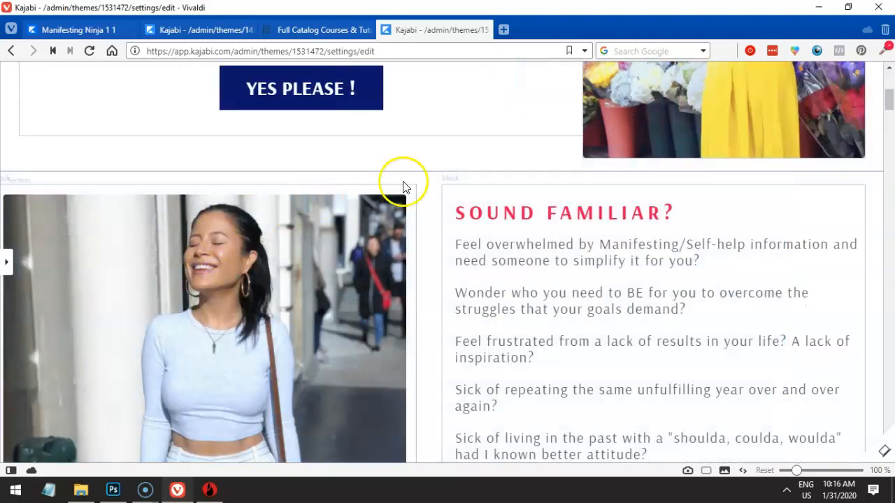
{"action": "scroll", "coordinate": [447, 186], "scroll_direction": "up", "scroll_amount": 3}
{"action": "scroll", "coordinate": [495, 186], "scroll_direction": "up", "scroll_amount": 2}
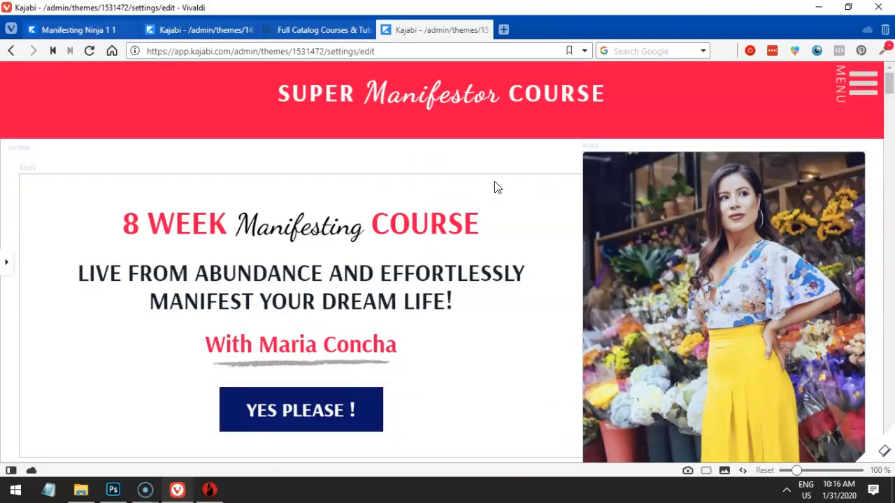
{"action": "scroll", "coordinate": [495, 187], "scroll_direction": "down", "scroll_amount": 2}
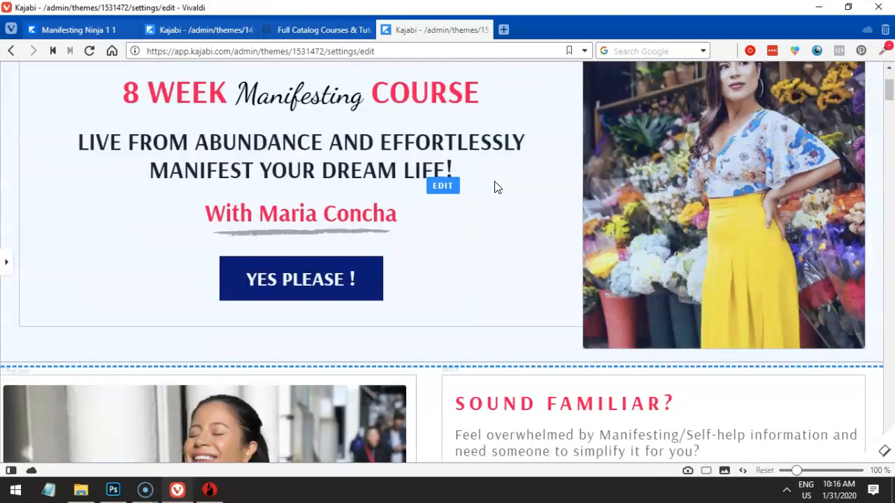
{"action": "scroll", "coordinate": [495, 187], "scroll_direction": "down", "scroll_amount": 3}
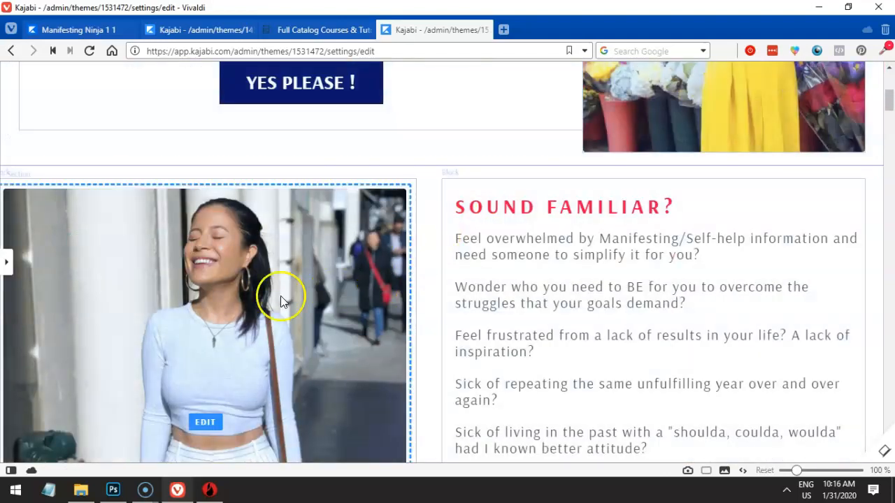